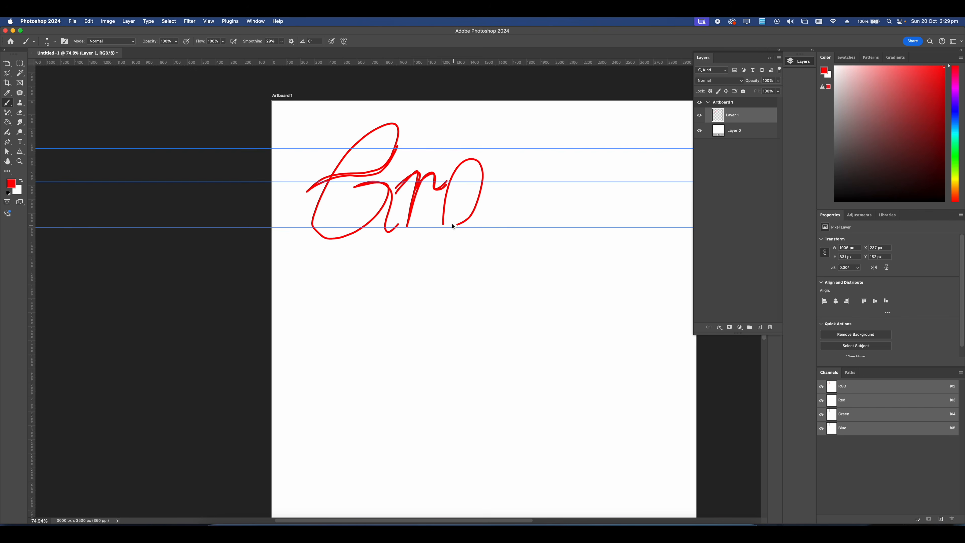
- Brush the letters o, u and d in red between the guides to complete the script word, jotting a small trial version below
{"action": "left_click_drag", "start_coordinate": [445, 188], "coordinate": [461, 168]}
{"action": "scroll", "coordinate": [461, 171], "scroll_direction": "right", "scroll_amount": 1}
{"action": "mouse_move", "coordinate": [385, 289]}
{"action": "left_mouse_down"}
{"action": "mouse_move", "coordinate": [381, 305]}
{"action": "mouse_move", "coordinate": [444, 288]}
{"action": "left_mouse_up"}
{"action": "scroll", "coordinate": [459, 203], "scroll_direction": "up", "scroll_amount": 1}
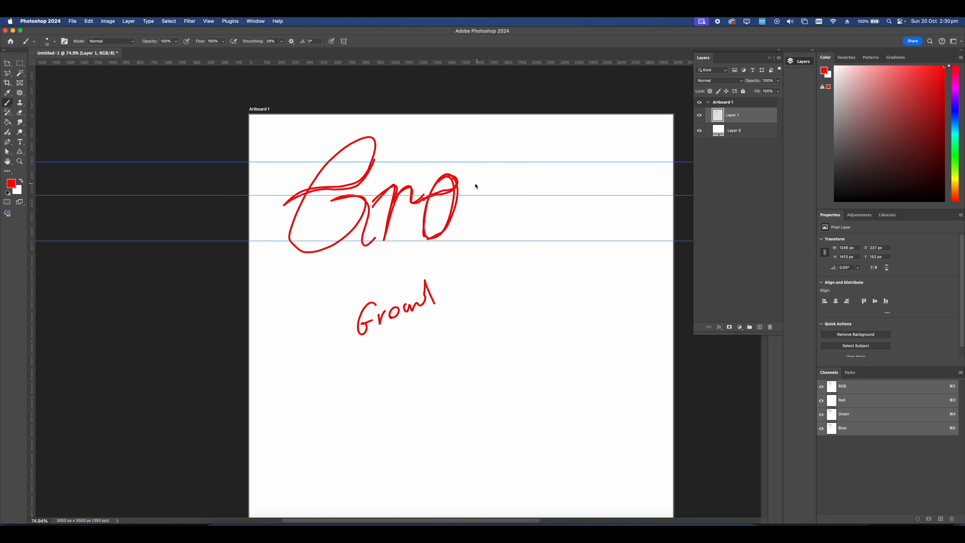
{"action": "left_click_drag", "start_coordinate": [460, 180], "coordinate": [481, 239]}
{"action": "left_click_drag", "start_coordinate": [526, 179], "coordinate": [541, 243]}
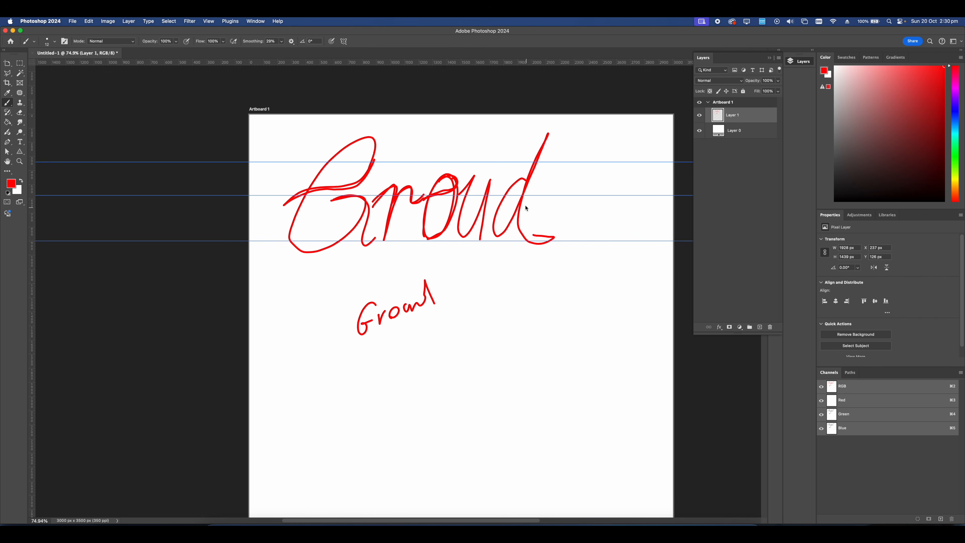
{"action": "left_click_drag", "start_coordinate": [550, 135], "coordinate": [540, 242]}
{"action": "mouse_move", "coordinate": [520, 177]}
{"action": "left_mouse_down"}
{"action": "mouse_move", "coordinate": [520, 204]}
{"action": "mouse_move", "coordinate": [535, 244]}
{"action": "mouse_move", "coordinate": [553, 234]}
{"action": "mouse_move", "coordinate": [537, 164]}
{"action": "mouse_move", "coordinate": [559, 138]}
{"action": "left_mouse_up"}
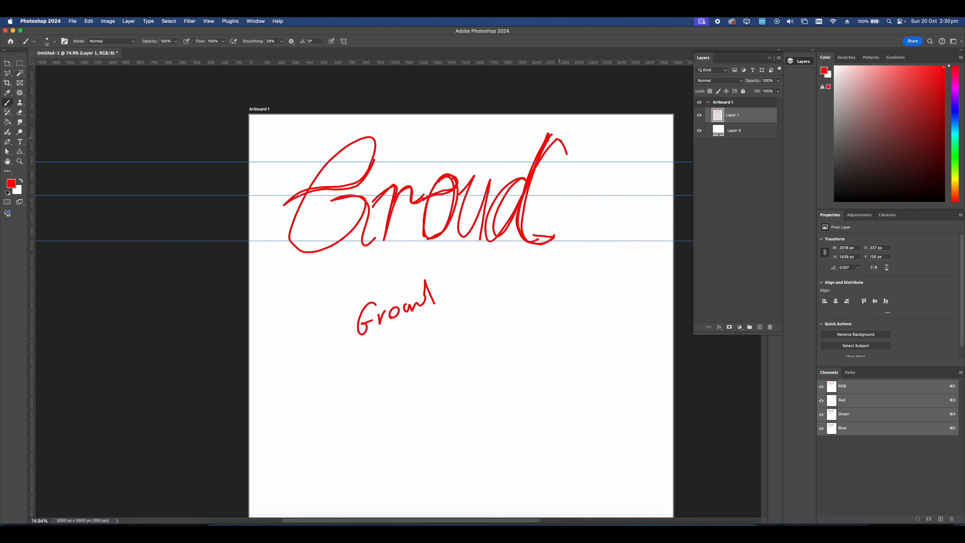
- Erase the small trial word and squash the large lettering vertically so it ends on the lowest guide
{"action": "key", "text": "e"}
{"action": "mouse_move", "coordinate": [419, 289]}
{"action": "left_mouse_down"}
{"action": "mouse_move", "coordinate": [333, 339]}
{"action": "mouse_move", "coordinate": [367, 331]}
{"action": "mouse_move", "coordinate": [406, 282]}
{"action": "left_mouse_up"}
{"action": "key", "text": "super+t"}
{"action": "mouse_move", "coordinate": [424, 250]}
{"action": "left_mouse_down"}
{"action": "mouse_move", "coordinate": [426, 225]}
{"action": "mouse_move", "coordinate": [427, 242]}
{"action": "left_mouse_up"}
{"action": "key", "text": "Return"}
- Transform the red lettering so it slants to the right and becomes wider and lower
{"action": "key", "text": "super+t"}
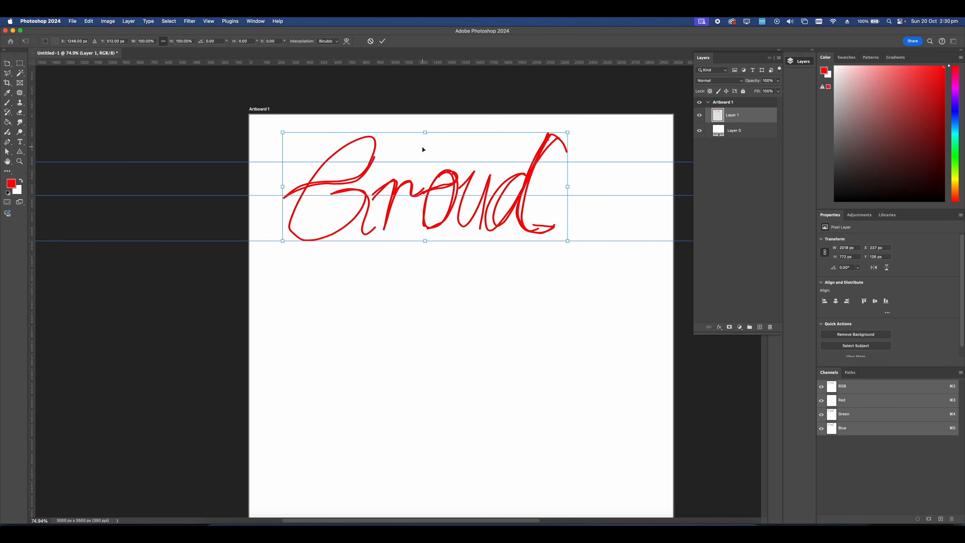
{"action": "right_click", "coordinate": [431, 135]}
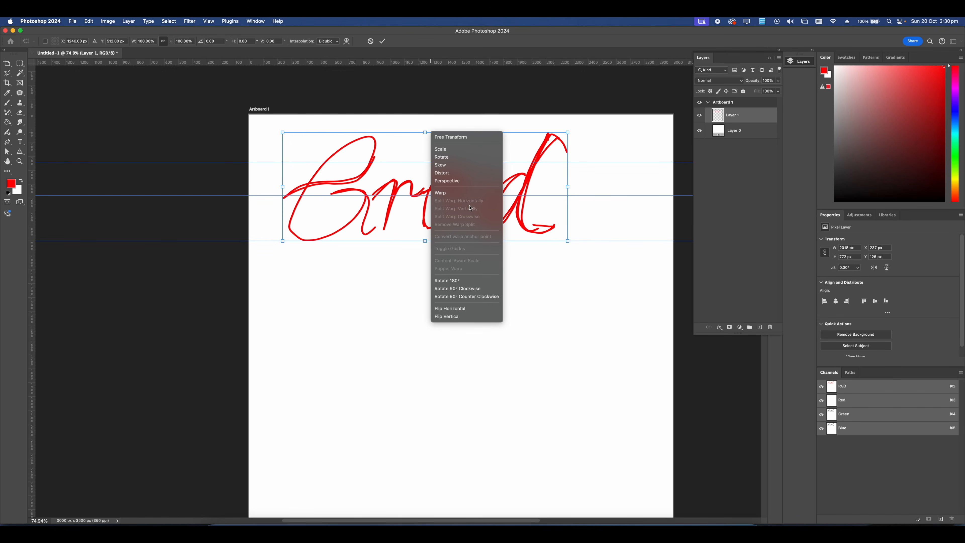
{"action": "left_click", "coordinate": [452, 180]}
{"action": "left_click_drag", "start_coordinate": [425, 135], "coordinate": [483, 136]}
{"action": "key", "text": "super+z"}
{"action": "mouse_move", "coordinate": [456, 240]}
{"action": "left_mouse_down"}
{"action": "mouse_move", "coordinate": [456, 202]}
{"action": "mouse_move", "coordinate": [455, 230]}
{"action": "left_mouse_up"}
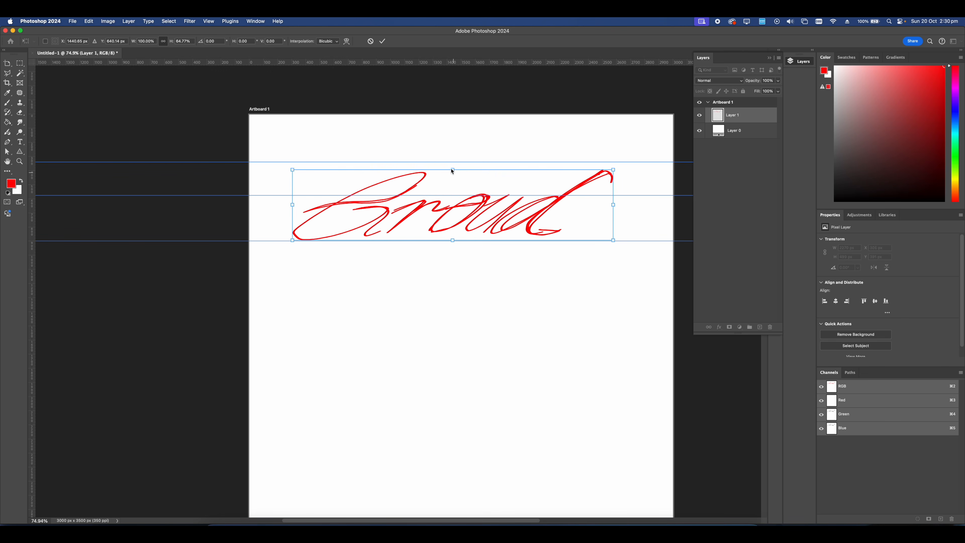
- Lower the sketch layer's opacity to 16% and add a new layer above it
{"action": "left_click_drag", "start_coordinate": [778, 90], "coordinate": [748, 90]}
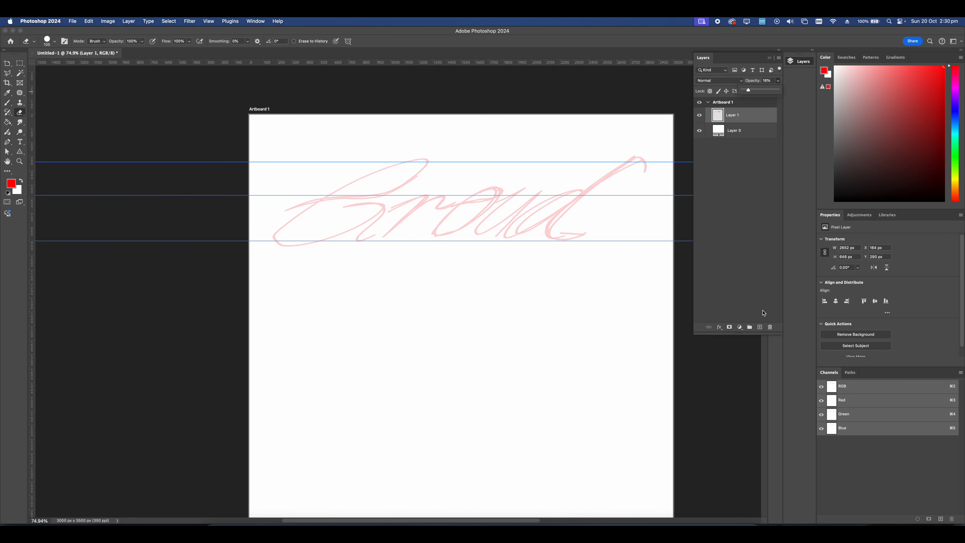
{"action": "left_click", "coordinate": [760, 327]}
{"action": "scroll", "coordinate": [429, 220], "scroll_direction": "up", "scroll_amount": 5}
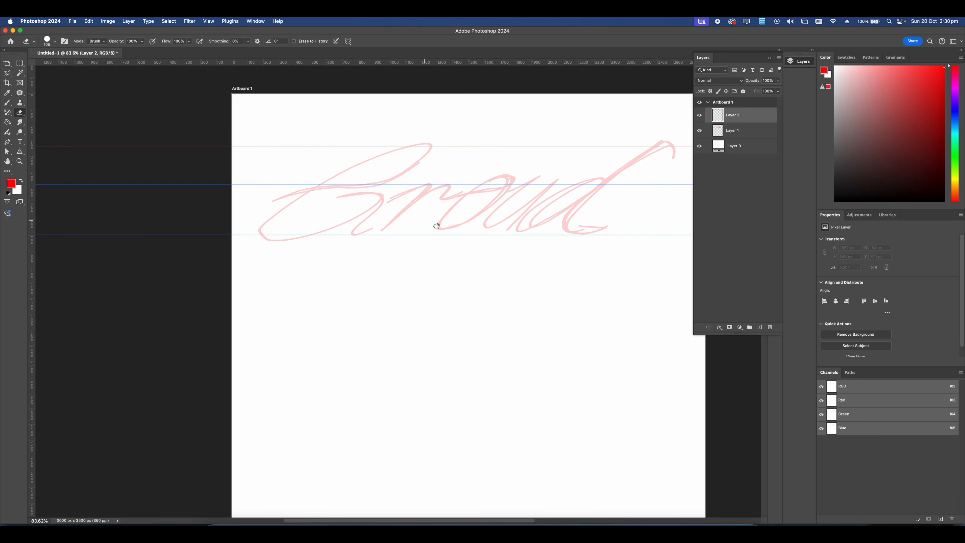
- Switch to the Brush with default black and try a stroke over the inner hook of the G
{"action": "key", "text": "b"}
{"action": "left_click_drag", "start_coordinate": [439, 240], "coordinate": [442, 247]}
{"action": "scroll", "coordinate": [442, 246], "scroll_direction": "up", "scroll_amount": 5}
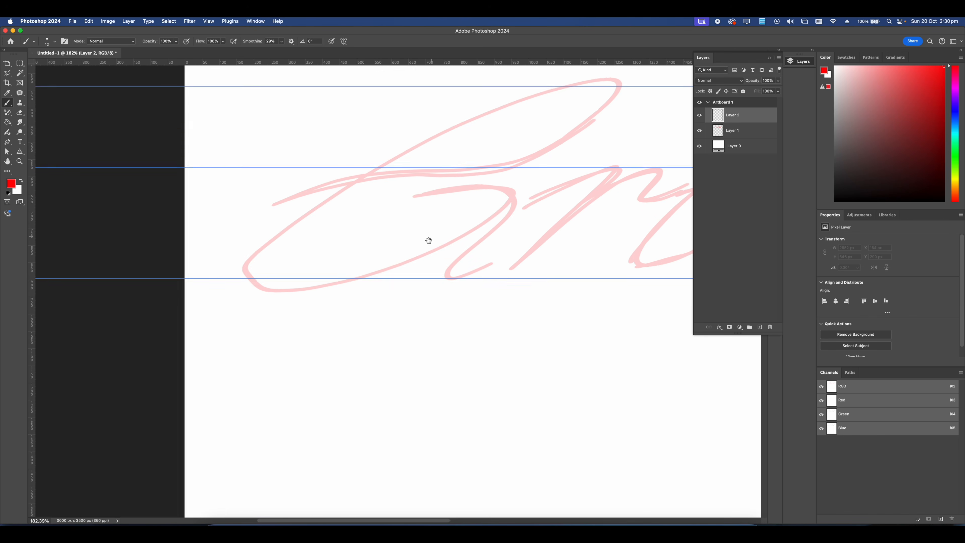
{"action": "key", "text": "d"}
{"action": "left_click_drag", "start_coordinate": [296, 215], "coordinate": [280, 207]}
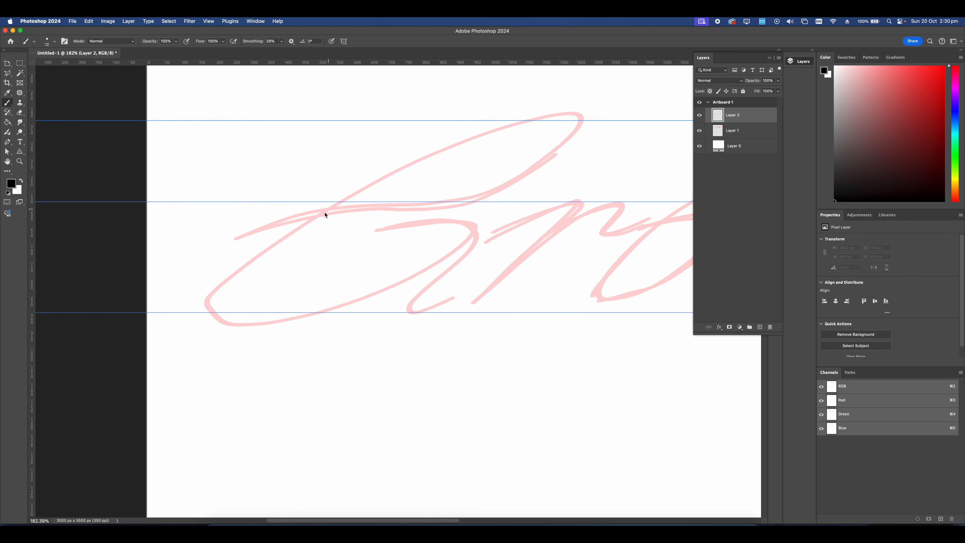
{"action": "left_click_drag", "start_coordinate": [417, 151], "coordinate": [388, 181]}
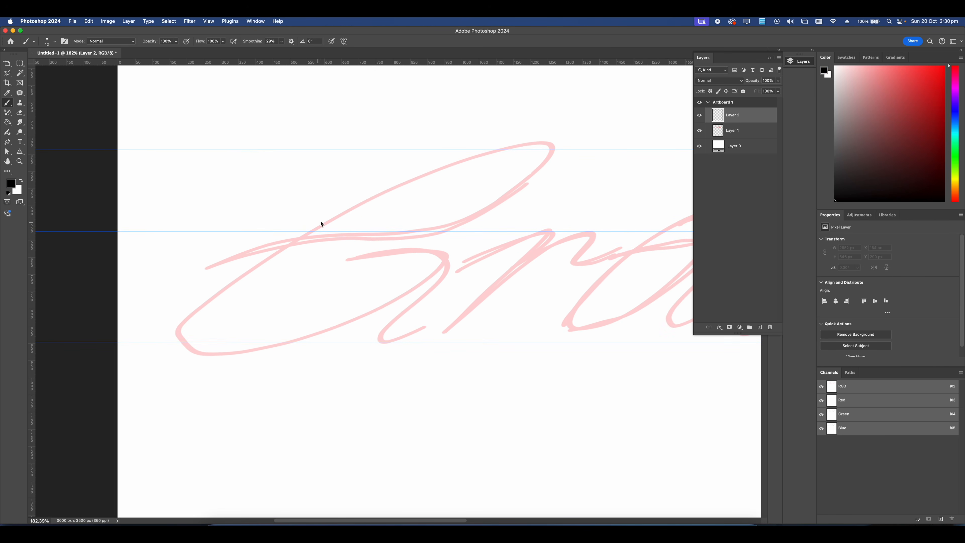
{"action": "mouse_move", "coordinate": [339, 262]}
{"action": "left_mouse_down"}
{"action": "mouse_move", "coordinate": [409, 252]}
{"action": "mouse_move", "coordinate": [447, 266]}
{"action": "mouse_move", "coordinate": [381, 330]}
{"action": "mouse_move", "coordinate": [408, 330]}
{"action": "mouse_move", "coordinate": [458, 307]}
{"action": "left_mouse_up"}
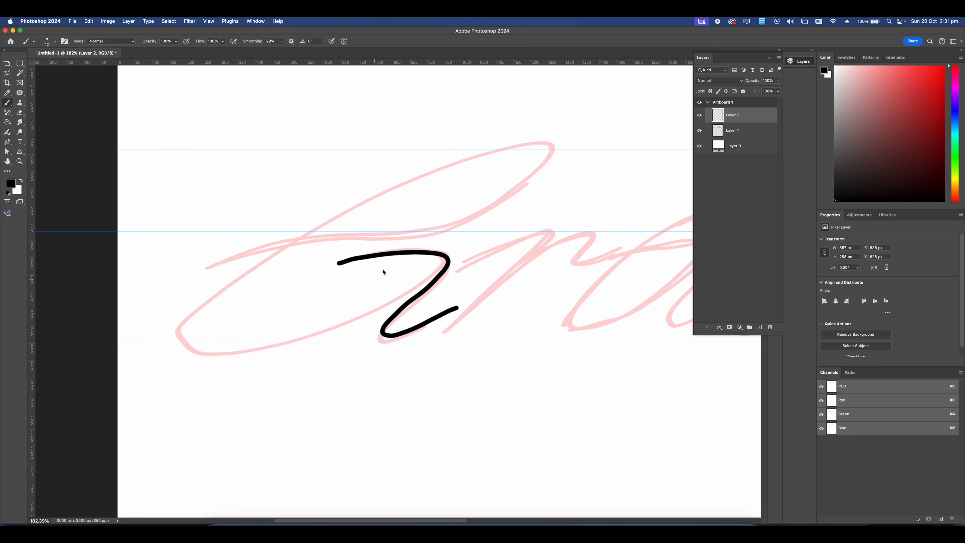
{"action": "key", "text": "super+z"}
- Set the brush smoothing to 100% and trace black outlines around the sketched G and r
{"action": "left_click_drag", "start_coordinate": [281, 41], "coordinate": [277, 52]}
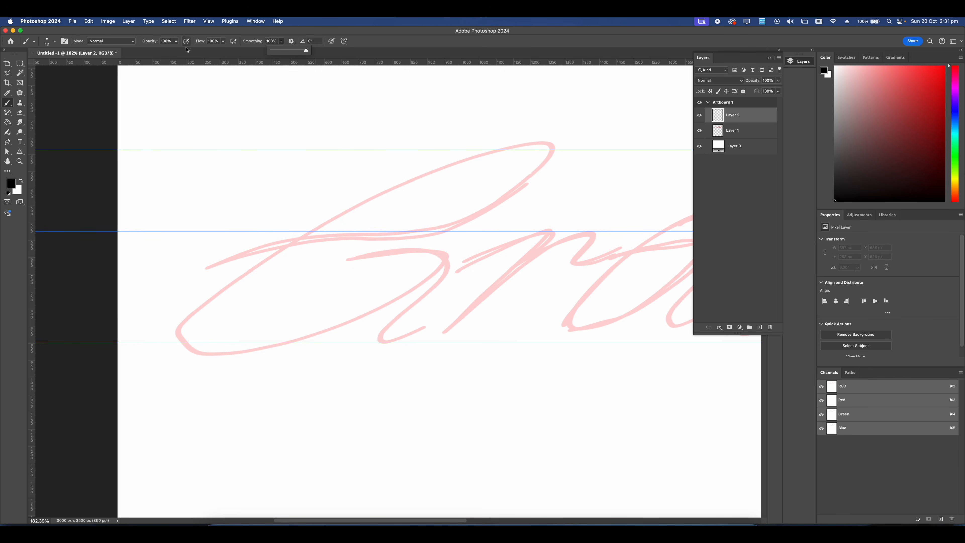
{"action": "right_click", "coordinate": [204, 91]}
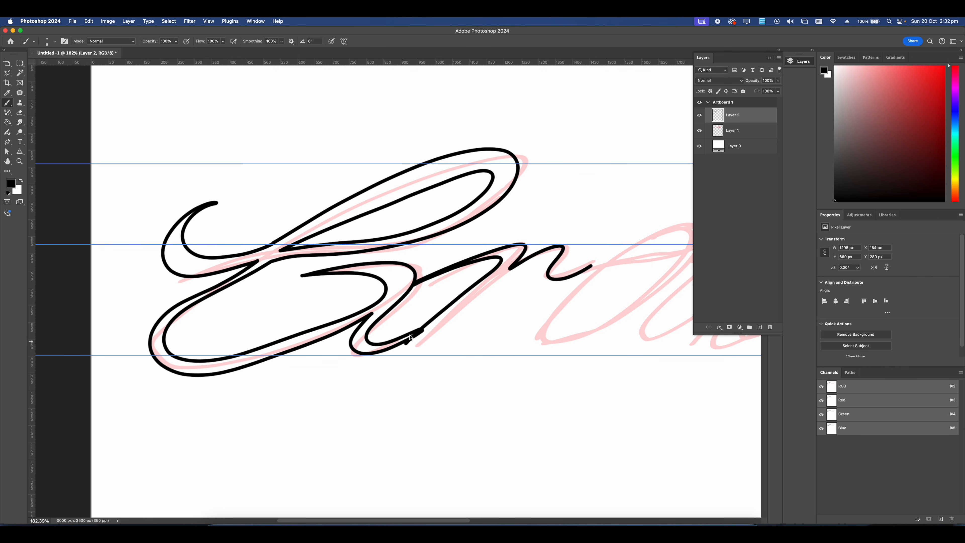
{"action": "key", "text": "super+z"}
{"action": "mouse_move", "coordinate": [416, 283]}
{"action": "left_mouse_down"}
{"action": "mouse_move", "coordinate": [475, 264]}
{"action": "mouse_move", "coordinate": [496, 272]}
{"action": "mouse_move", "coordinate": [417, 335]}
{"action": "left_mouse_up"}
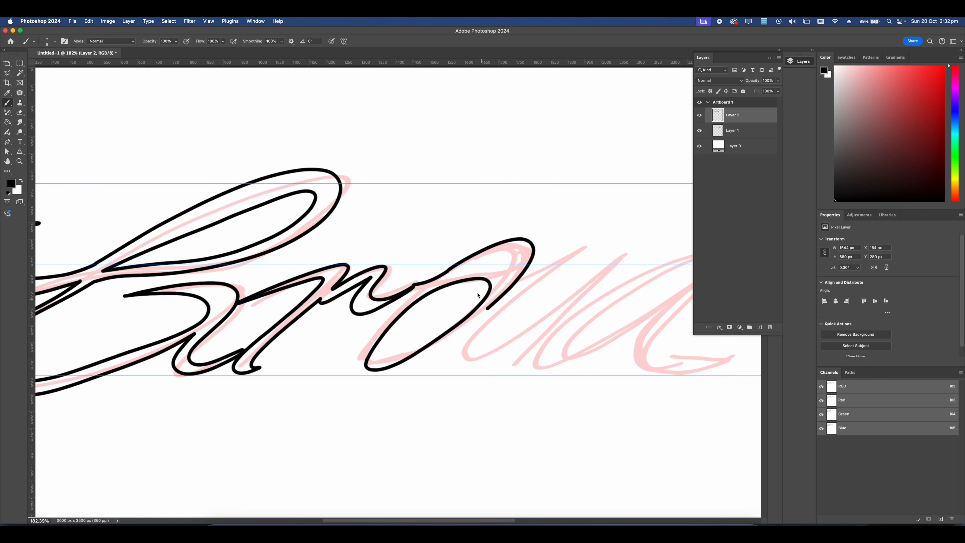
- Trace black outlines around the sketched o, u and d, undoing and redrawing strokes that miss
{"action": "key", "text": "super+z"}
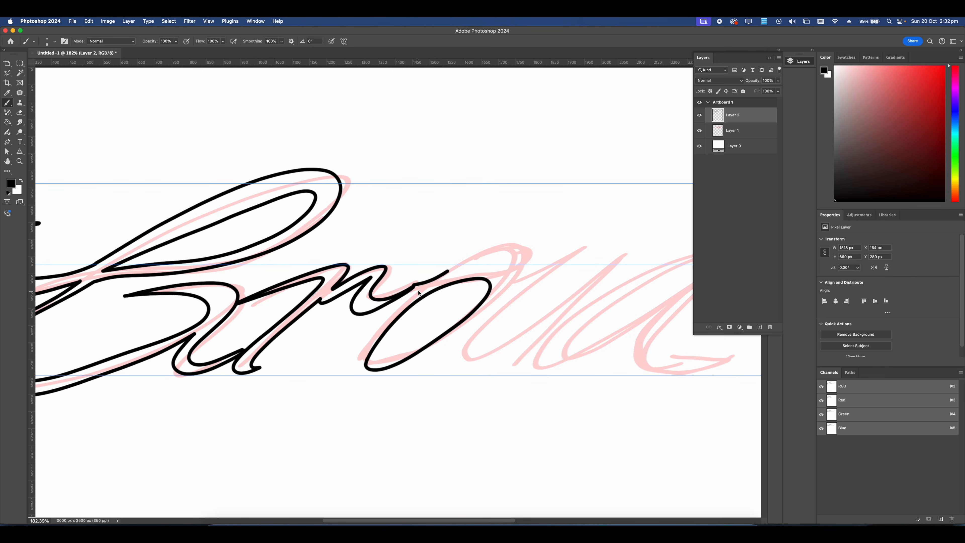
{"action": "left_click_drag", "start_coordinate": [626, 243], "coordinate": [611, 293]}
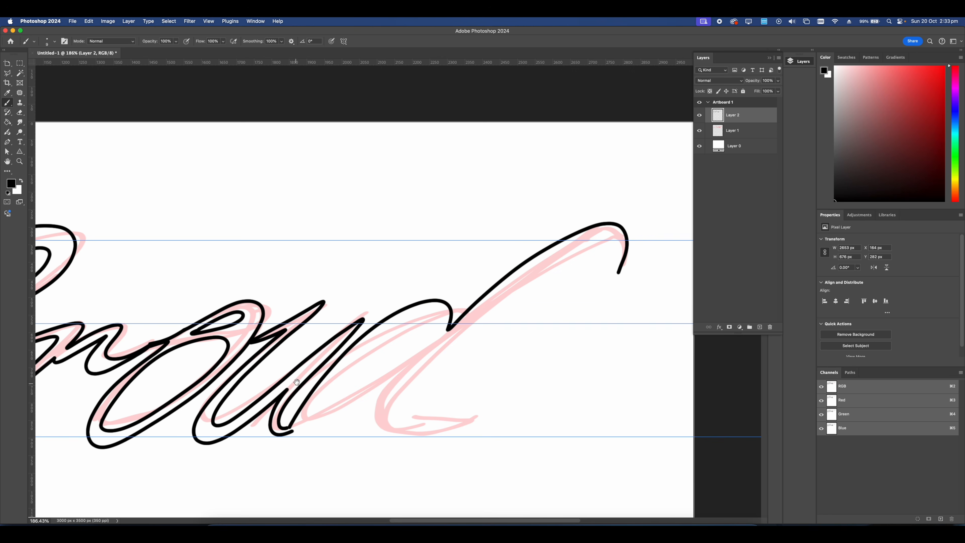
{"action": "scroll", "coordinate": [312, 390], "scroll_direction": "down", "scroll_amount": 2}
{"action": "scroll", "coordinate": [311, 390], "scroll_direction": "left", "scroll_amount": 2}
{"action": "left_click_drag", "start_coordinate": [319, 401], "coordinate": [505, 381]}
{"action": "scroll", "coordinate": [416, 350], "scroll_direction": "left", "scroll_amount": 2}
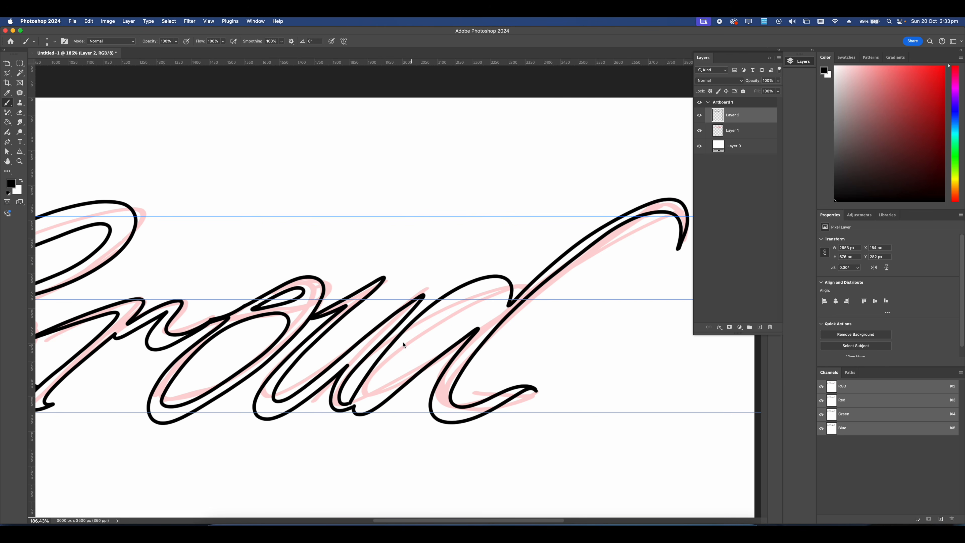
{"action": "mouse_move", "coordinate": [373, 389]}
{"action": "left_mouse_down"}
{"action": "mouse_move", "coordinate": [450, 303]}
{"action": "mouse_move", "coordinate": [454, 328]}
{"action": "mouse_move", "coordinate": [403, 366]}
{"action": "mouse_move", "coordinate": [452, 304]}
{"action": "mouse_move", "coordinate": [418, 359]}
{"action": "left_mouse_up"}
{"action": "key", "text": "super+z"}
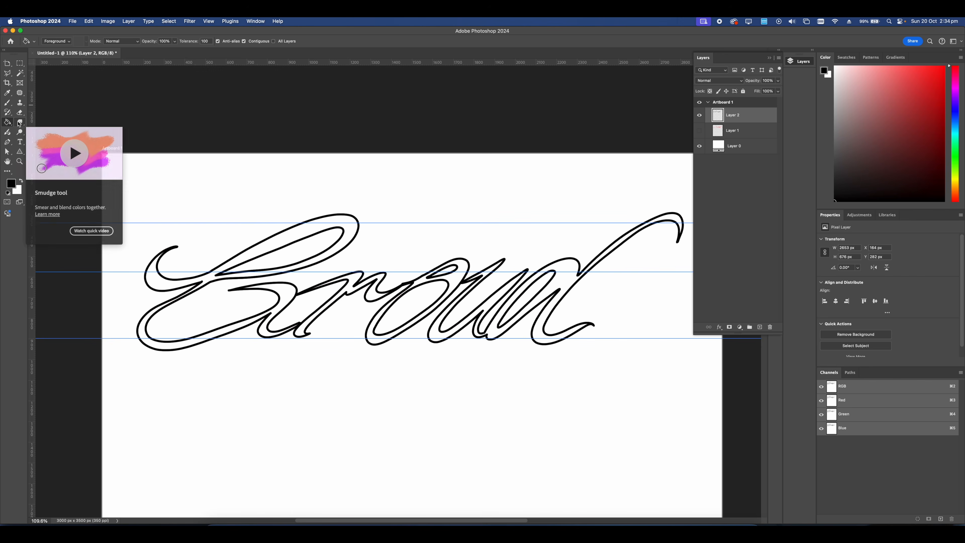
- Fill the outlined G, r and o with black using the Paint Bucket
{"action": "left_click", "coordinate": [7, 123]}
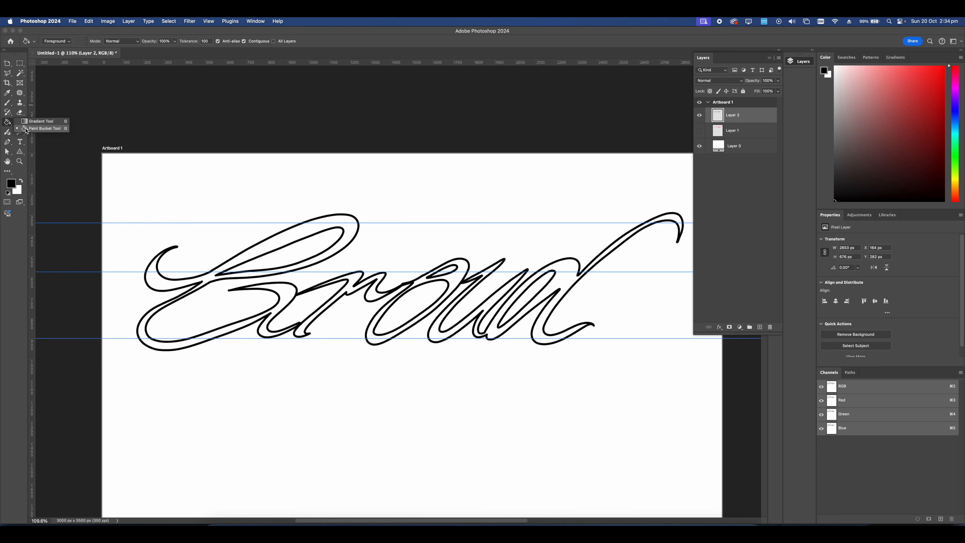
{"action": "scroll", "coordinate": [209, 222], "scroll_direction": "up", "scroll_amount": 2}
{"action": "left_click", "coordinate": [263, 231]}
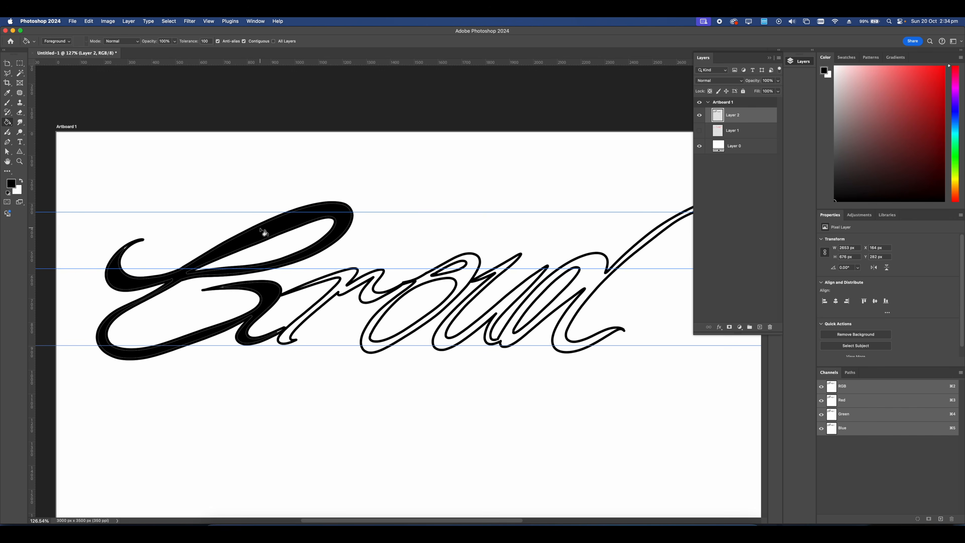
{"action": "scroll", "coordinate": [331, 247], "scroll_direction": "up", "scroll_amount": 2}
{"action": "left_click", "coordinate": [328, 237]}
{"action": "left_click", "coordinate": [428, 225]}
- Fill the outlined u and d with black
{"action": "scroll", "coordinate": [429, 226], "scroll_direction": "right", "scroll_amount": 3}
{"action": "scroll", "coordinate": [429, 227], "scroll_direction": "up", "scroll_amount": 1}
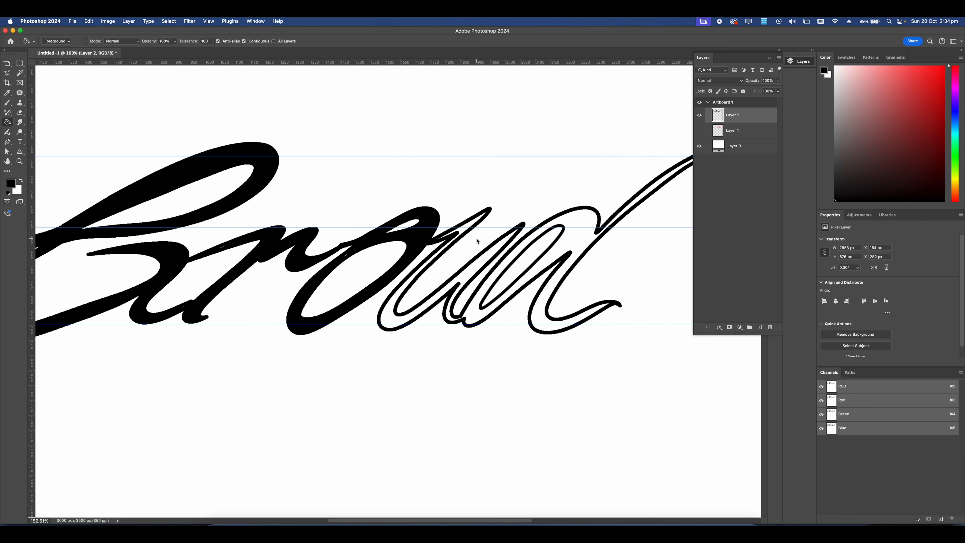
{"action": "left_click", "coordinate": [470, 243]}
{"action": "left_click", "coordinate": [479, 306]}
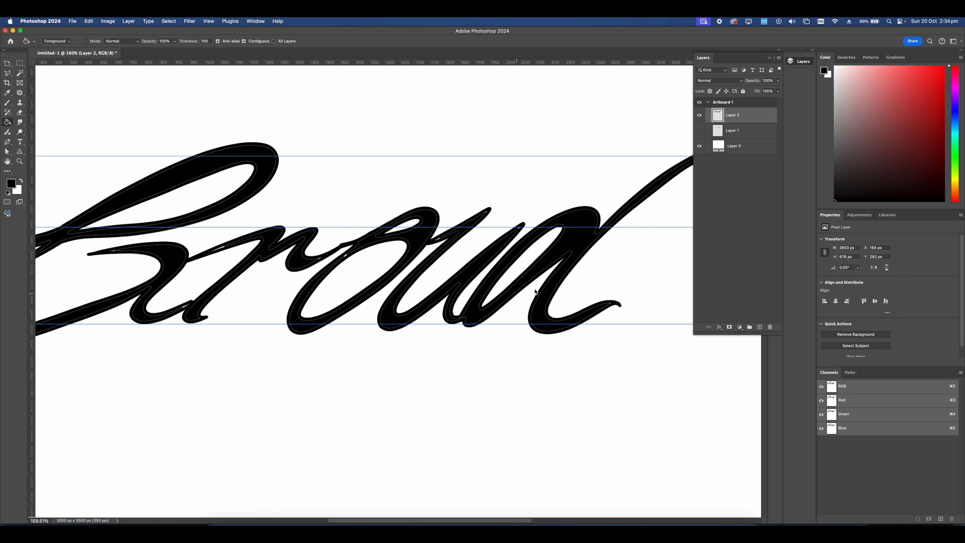
- Paint over the small white gap in the upper stroke of the o with the Brush
{"action": "scroll", "coordinate": [496, 268], "scroll_direction": "left", "scroll_amount": 2}
{"action": "scroll", "coordinate": [497, 268], "scroll_direction": "up", "scroll_amount": 1}
{"action": "scroll", "coordinate": [497, 268], "scroll_direction": "left", "scroll_amount": 4}
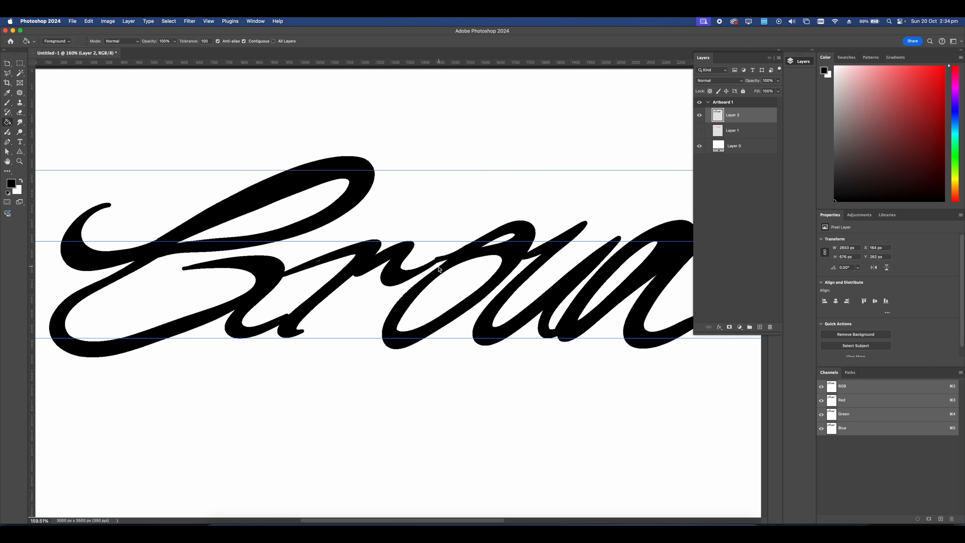
{"action": "scroll", "coordinate": [442, 271], "scroll_direction": "up", "scroll_amount": 5}
{"action": "key", "text": "b"}
{"action": "scroll", "coordinate": [432, 275], "scroll_direction": "up", "scroll_amount": 5}
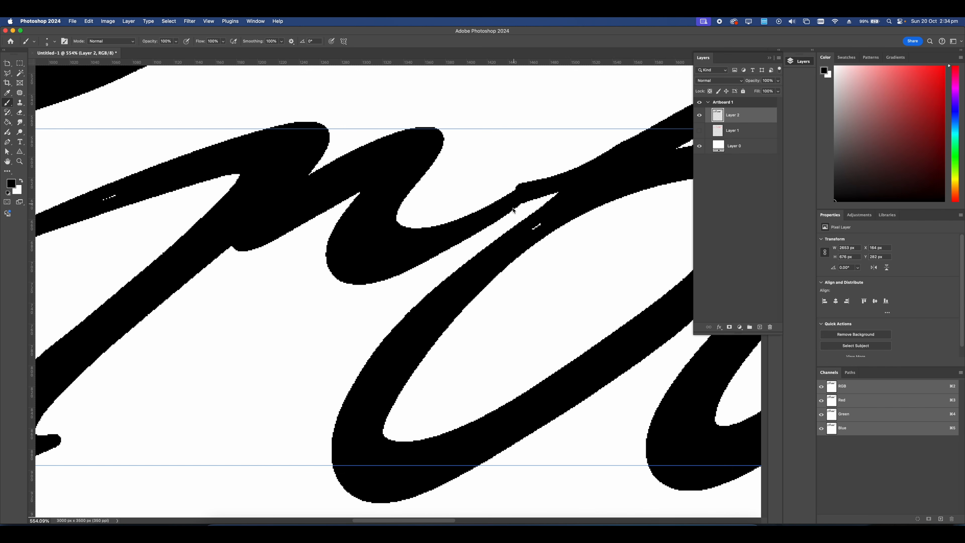
{"action": "left_click_drag", "start_coordinate": [531, 234], "coordinate": [551, 217]}
- Set the brush smoothing to 0% and paint over the leftover white specks in the G and r strokes
{"action": "scroll", "coordinate": [275, 230], "scroll_direction": "left", "scroll_amount": 5}
{"action": "scroll", "coordinate": [313, 150], "scroll_direction": "up", "scroll_amount": 1}
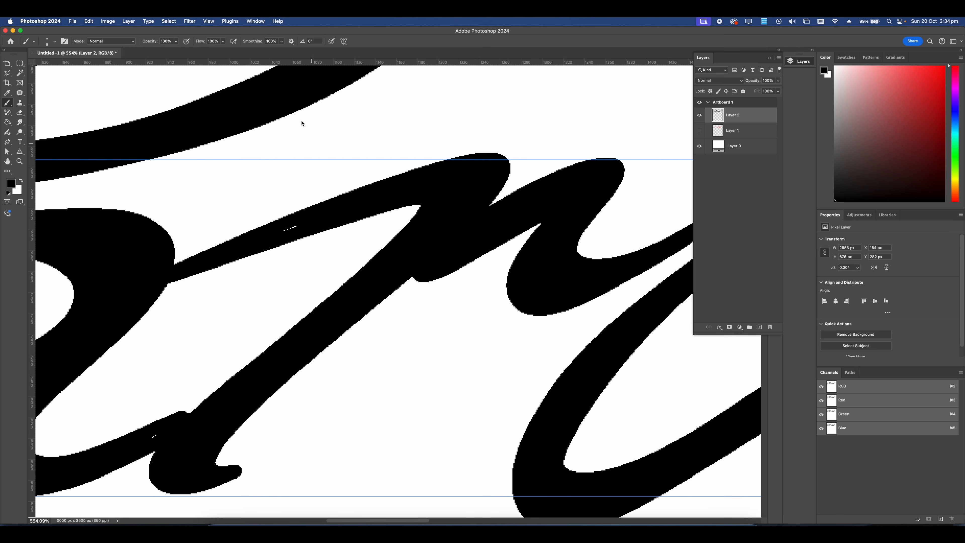
{"action": "left_click", "coordinate": [281, 42]}
{"action": "scroll", "coordinate": [391, 240], "scroll_direction": "left", "scroll_amount": 3}
{"action": "scroll", "coordinate": [391, 240], "scroll_direction": "up", "scroll_amount": 1}
{"action": "scroll", "coordinate": [494, 220], "scroll_direction": "right", "scroll_amount": 15}
{"action": "scroll", "coordinate": [456, 223], "scroll_direction": "up", "scroll_amount": 1}
{"action": "scroll", "coordinate": [456, 236], "scroll_direction": "right", "scroll_amount": 4}
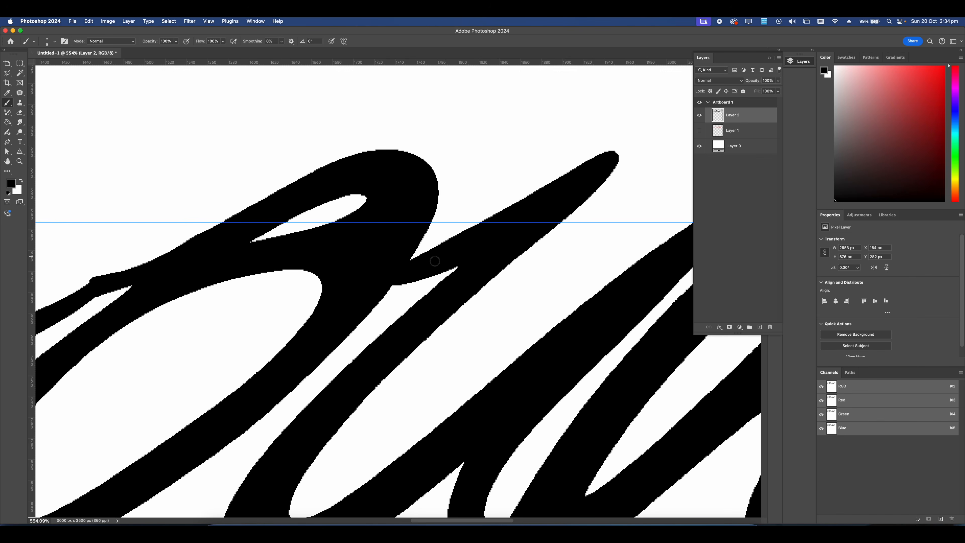
{"action": "scroll", "coordinate": [455, 247], "scroll_direction": "right", "scroll_amount": 4}
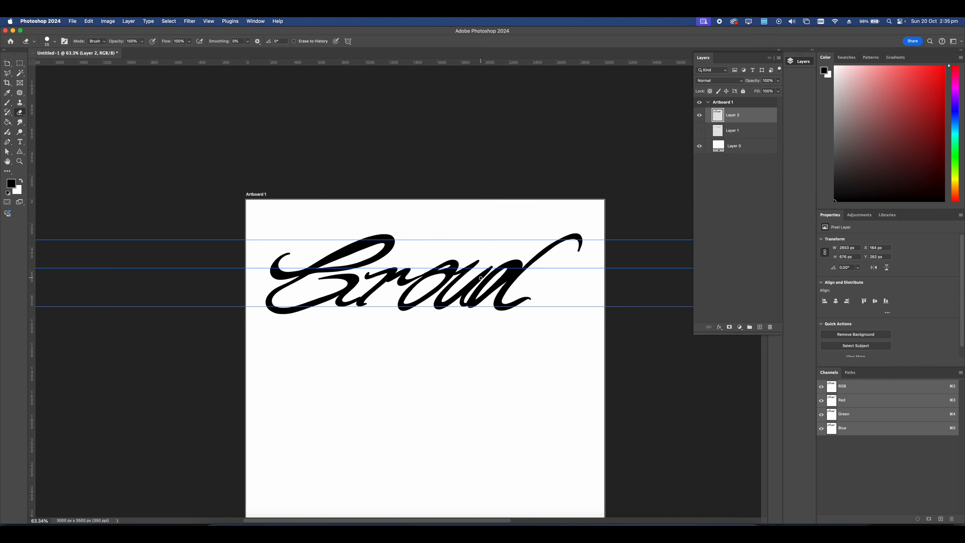
- Remove the horizontal guides around the finished lettering
{"action": "scroll", "coordinate": [399, 289], "scroll_direction": "up", "scroll_amount": 5}
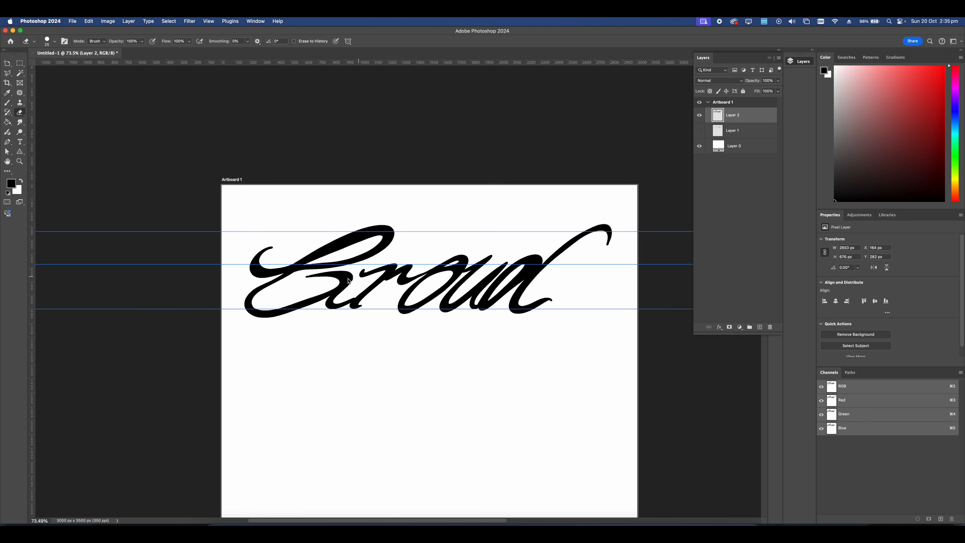
{"action": "key", "text": "v"}
{"action": "scroll", "coordinate": [198, 306], "scroll_direction": "down", "scroll_amount": 5}
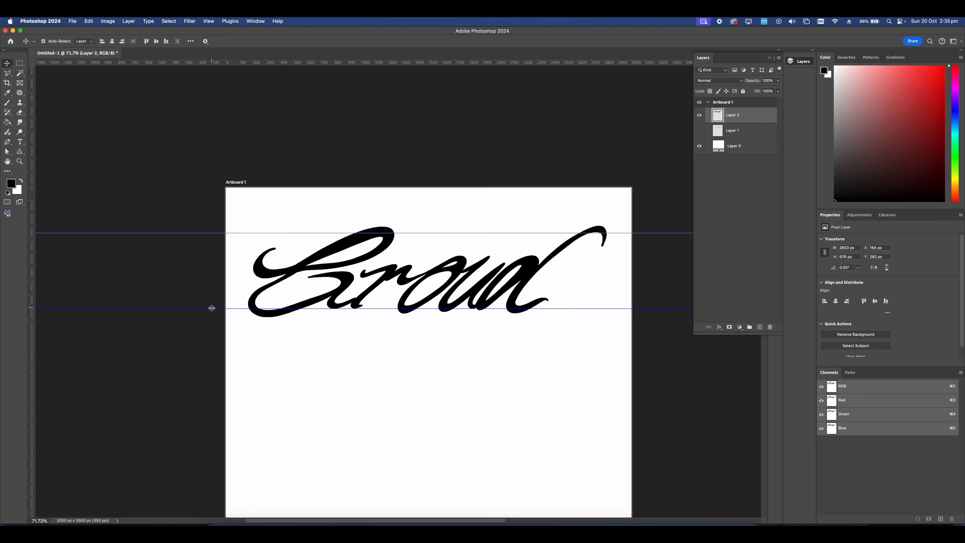
{"action": "key", "text": "Delete"}
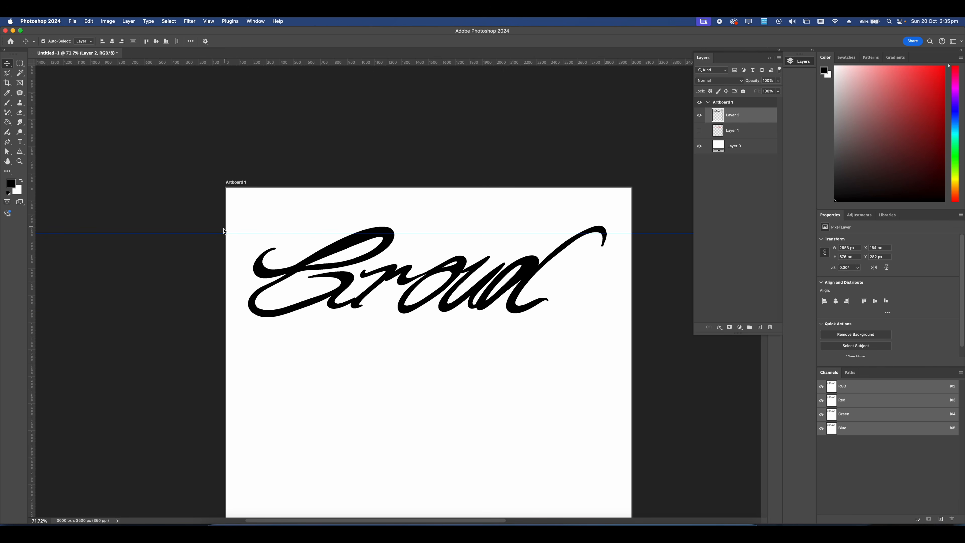
{"action": "key", "text": "Delete"}
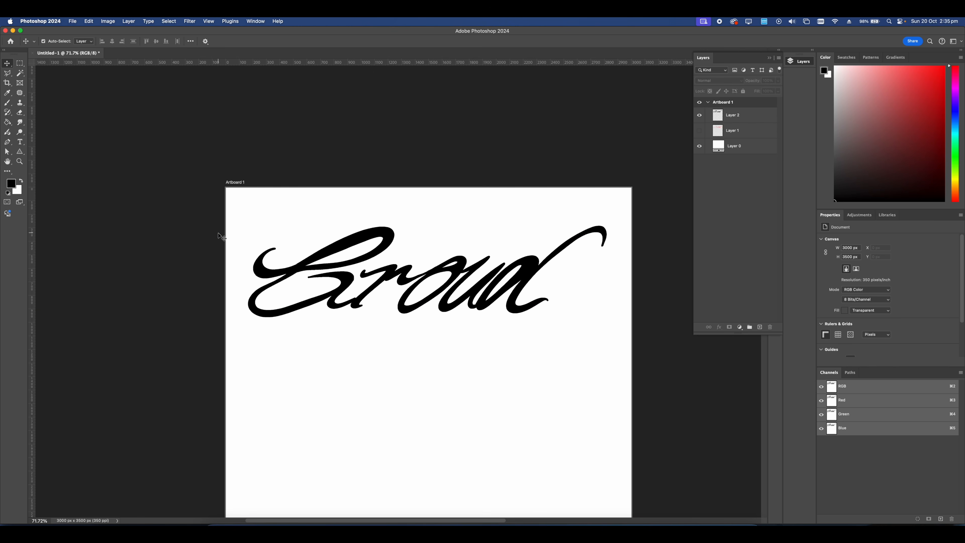
- Place the female praying hands PNG from the Downloads folder onto the artboard
{"action": "key", "text": "super+minus"}
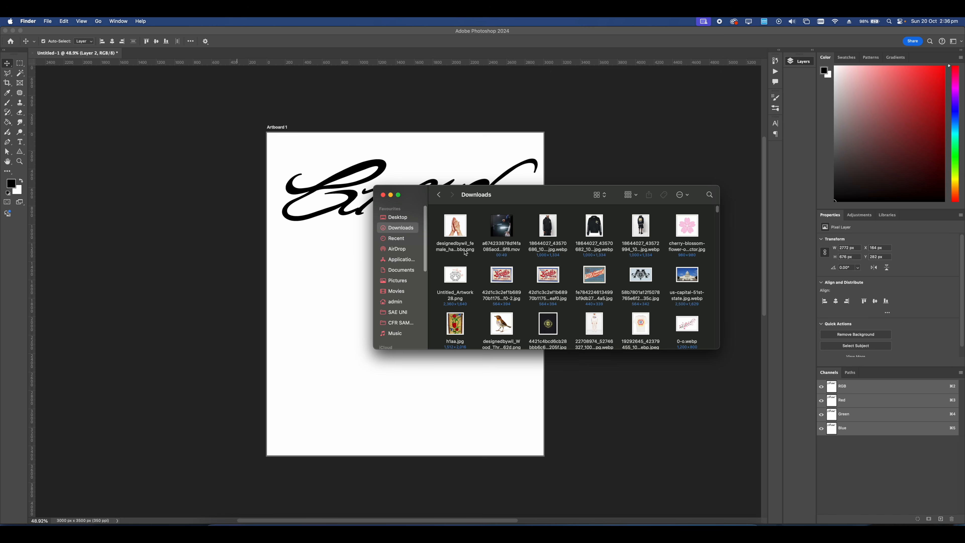
{"action": "left_click_drag", "start_coordinate": [462, 231], "coordinate": [355, 288]}
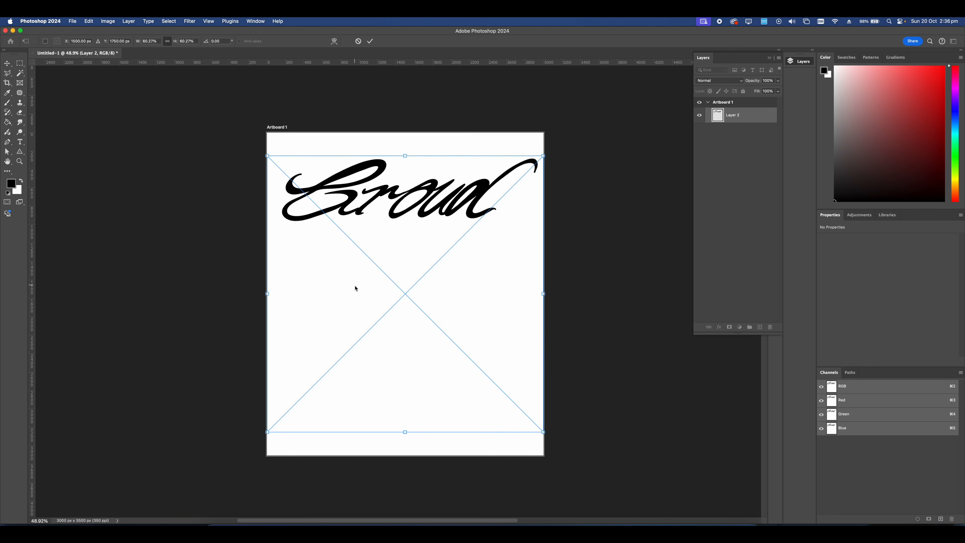
{"action": "key", "text": "Return"}
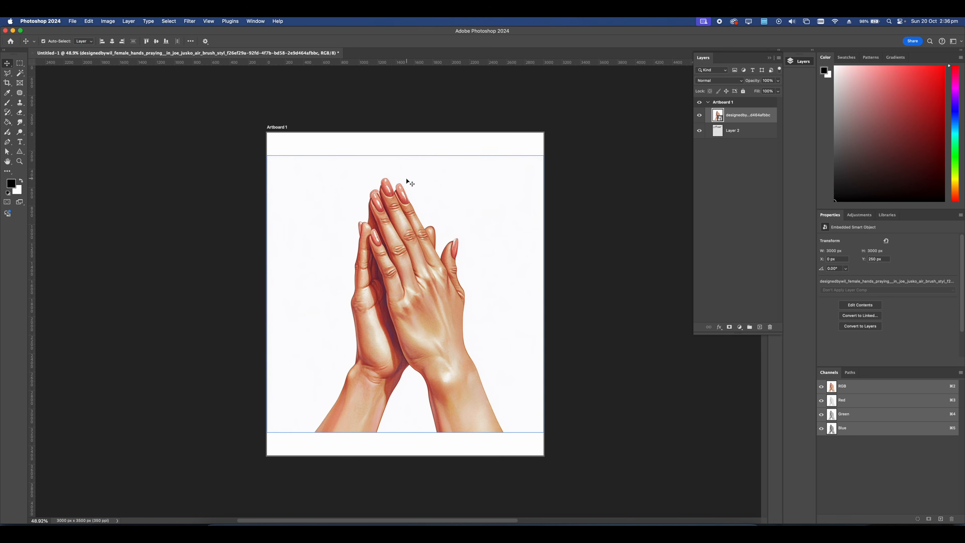
{"action": "key", "text": "p"}
{"action": "scroll", "coordinate": [351, 338], "scroll_direction": "up", "scroll_amount": 3}
{"action": "scroll", "coordinate": [349, 292], "scroll_direction": "down", "scroll_amount": 3}
{"action": "scroll", "coordinate": [349, 292], "scroll_direction": "left", "scroll_amount": 1}
{"action": "scroll", "coordinate": [373, 310], "scroll_direction": "up", "scroll_amount": 5}
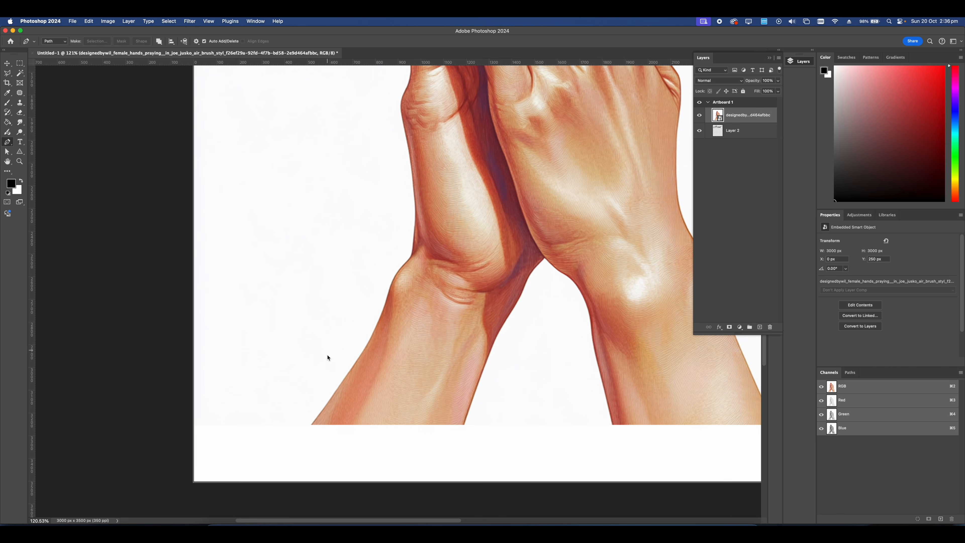
{"action": "scroll", "coordinate": [312, 362], "scroll_direction": "down", "scroll_amount": 5}
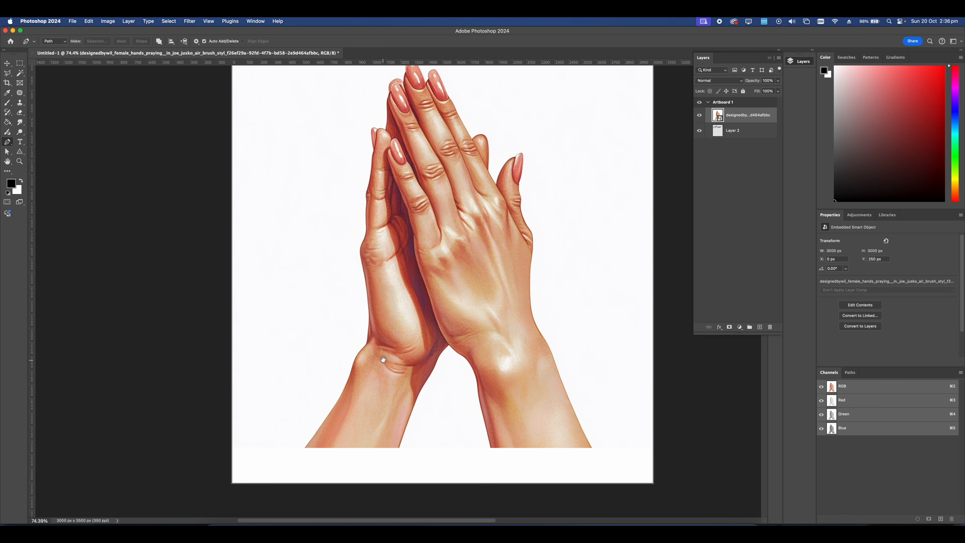
{"action": "scroll", "coordinate": [384, 362], "scroll_direction": "up", "scroll_amount": 2}
{"action": "scroll", "coordinate": [384, 362], "scroll_direction": "right", "scroll_amount": 1}
- Select the praying hands with Select Subject, check the selection in Quick Mask, and hide the background with a layer mask
{"action": "left_click", "coordinate": [22, 73]}
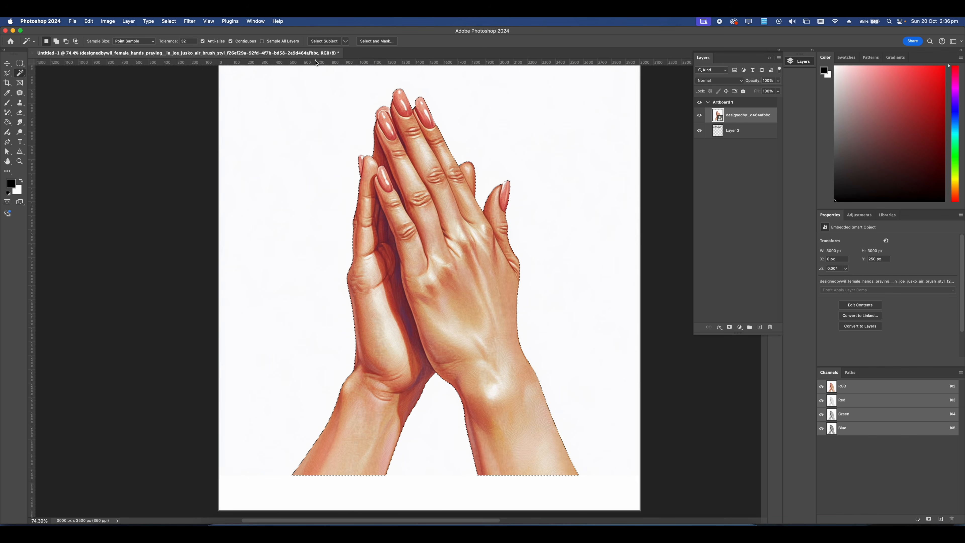
{"action": "key", "text": "q"}
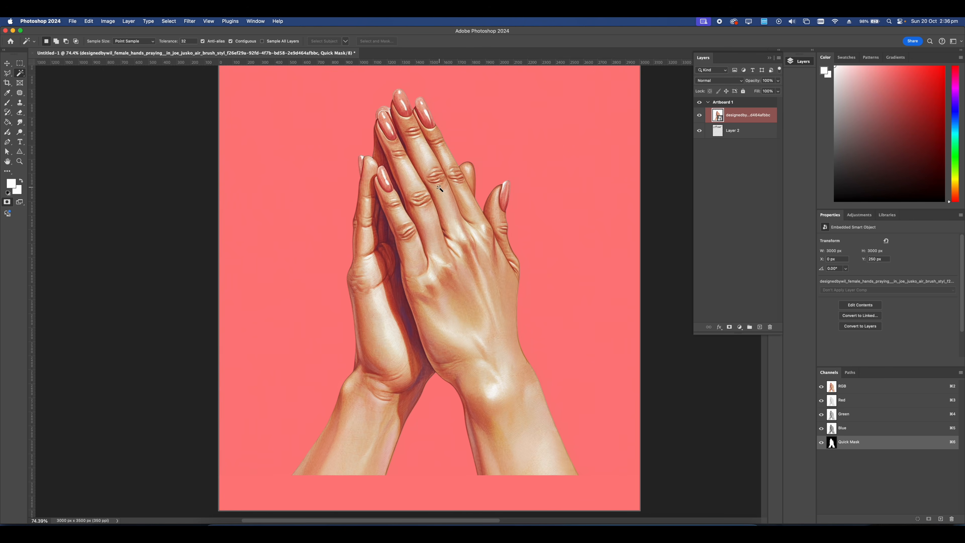
{"action": "key", "text": "q"}
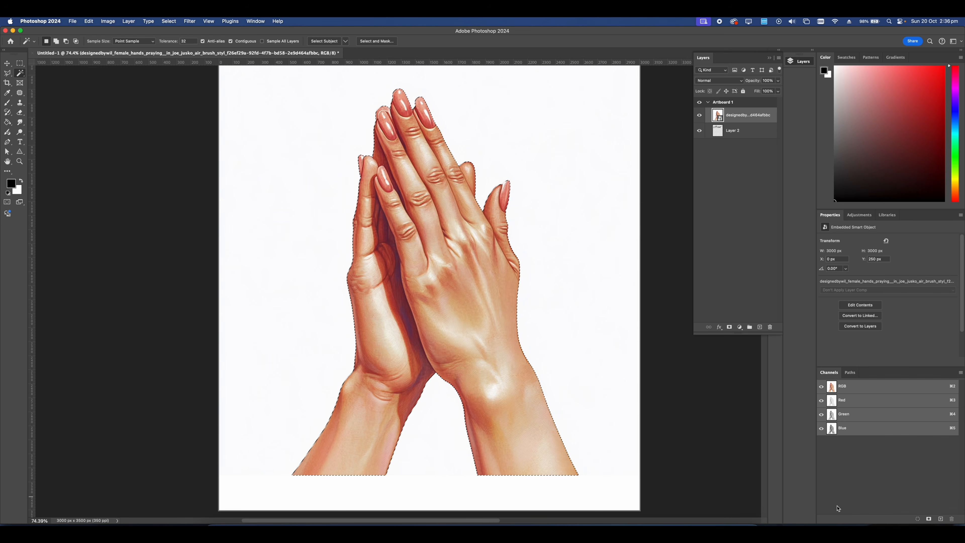
{"action": "left_click", "coordinate": [729, 328]}
{"action": "scroll", "coordinate": [470, 328], "scroll_direction": "down", "scroll_amount": 3}
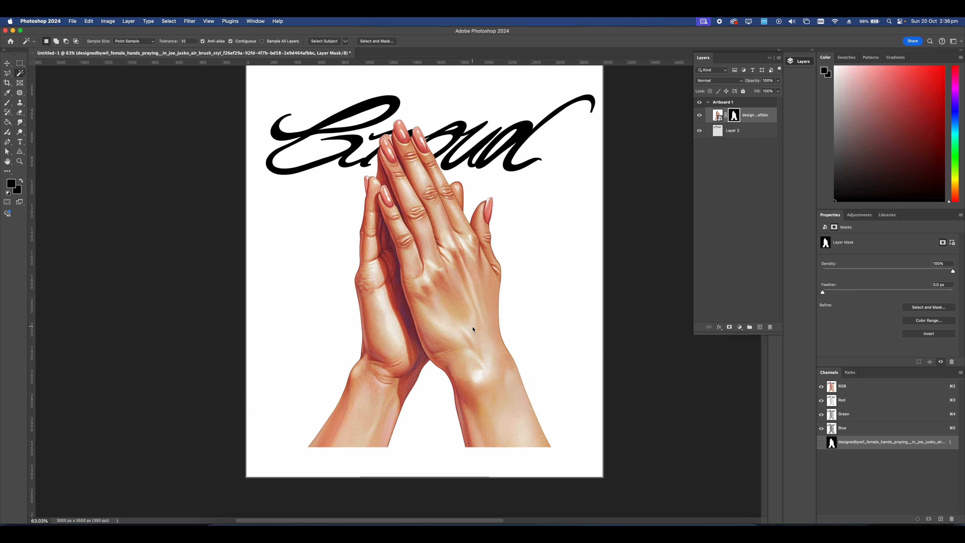
{"action": "scroll", "coordinate": [471, 328], "scroll_direction": "up", "scroll_amount": 2}
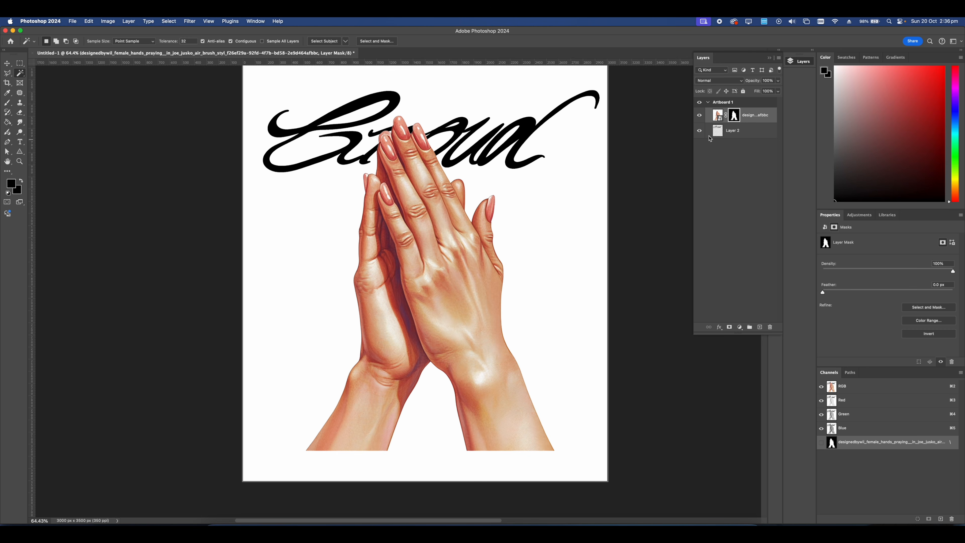
- Convert the masked praying hands layer to a smart object
{"action": "right_click", "coordinate": [753, 116]}
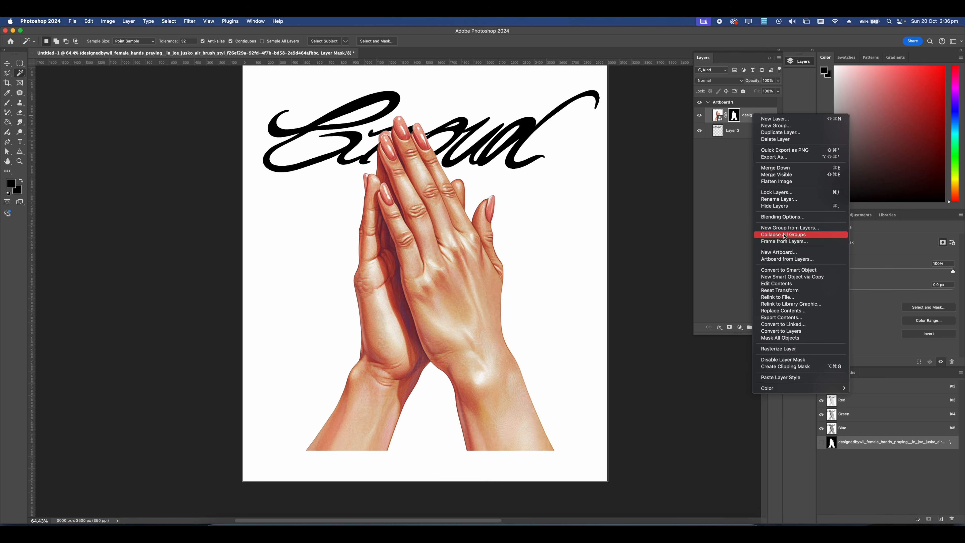
{"action": "left_click", "coordinate": [787, 270]}
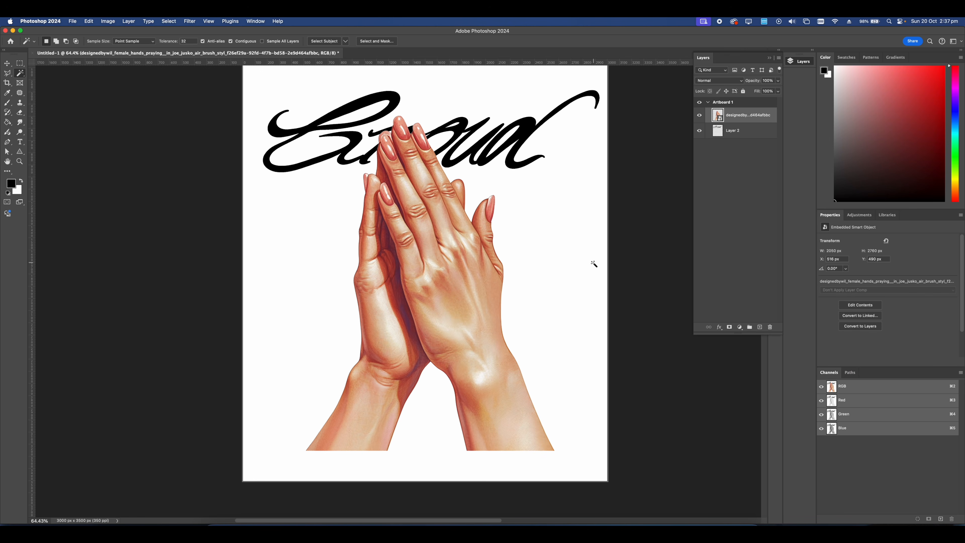
{"action": "key", "text": "super+t"}
{"action": "key", "text": "Return"}
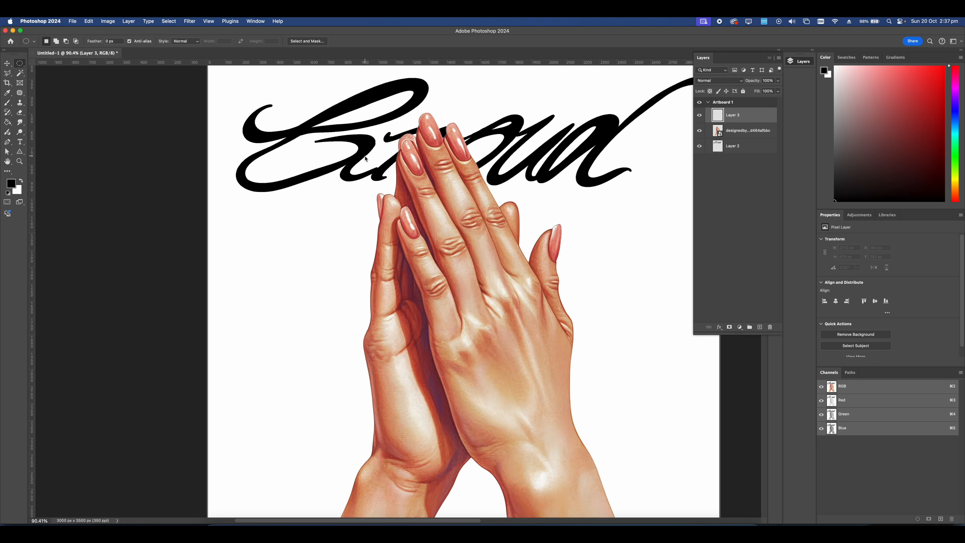
- Draw a circle about 104 px wide beside the fingertips on a new layer, fill it with mid-grey and duplicate it
{"action": "scroll", "coordinate": [428, 162], "scroll_direction": "up", "scroll_amount": 3}
{"action": "scroll", "coordinate": [428, 162], "scroll_direction": "up", "scroll_amount": 2}
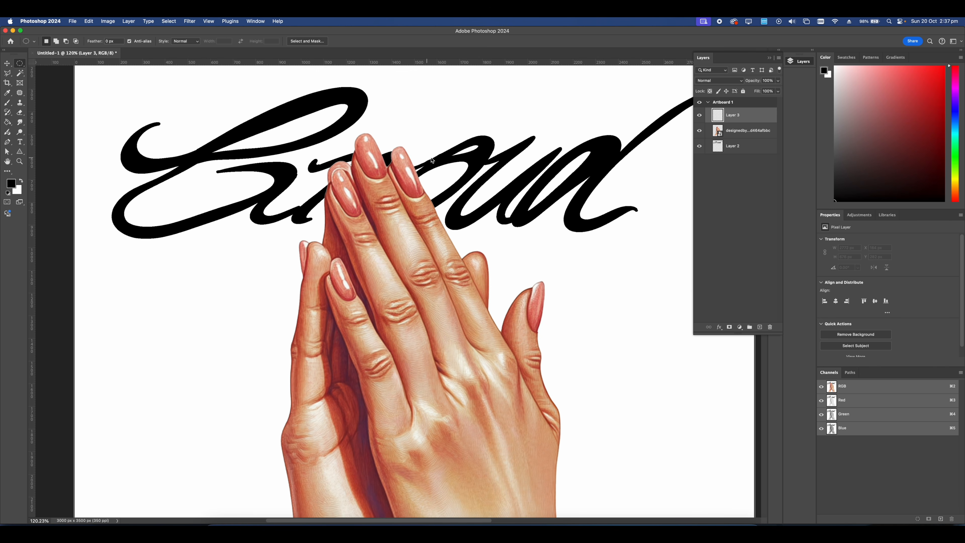
{"action": "left_click_drag", "start_coordinate": [433, 161], "coordinate": [456, 183]}
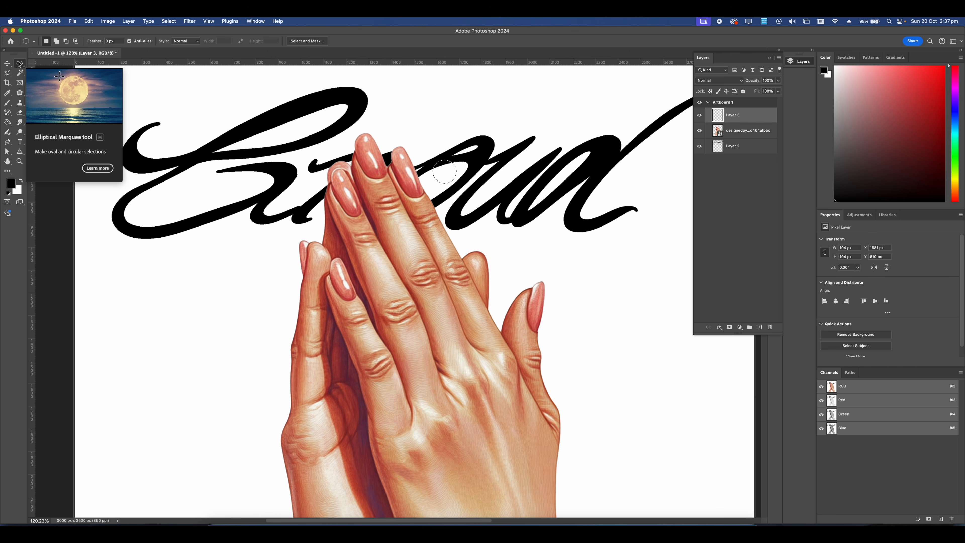
{"action": "key", "text": "g"}
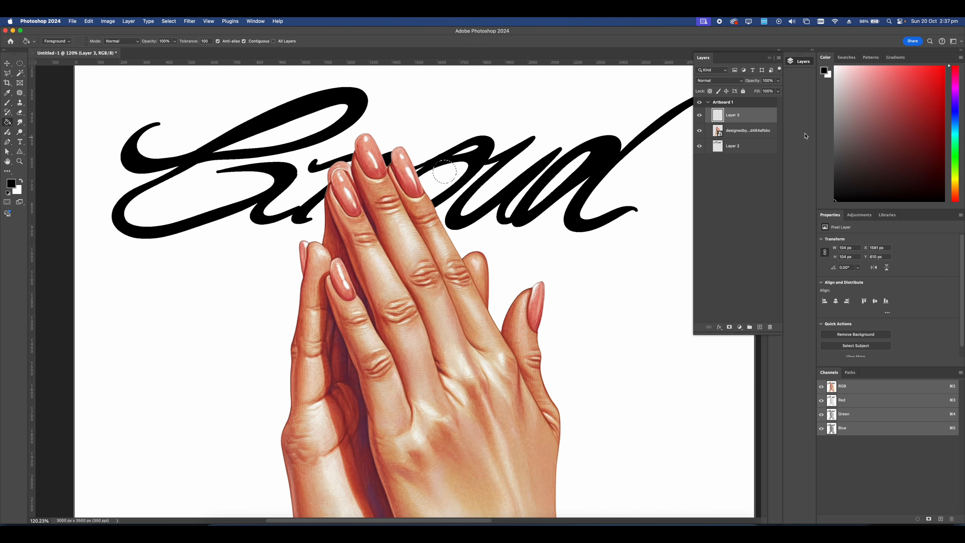
{"action": "left_click_drag", "start_coordinate": [888, 112], "coordinate": [796, 128]}
{"action": "left_click", "coordinate": [449, 170]}
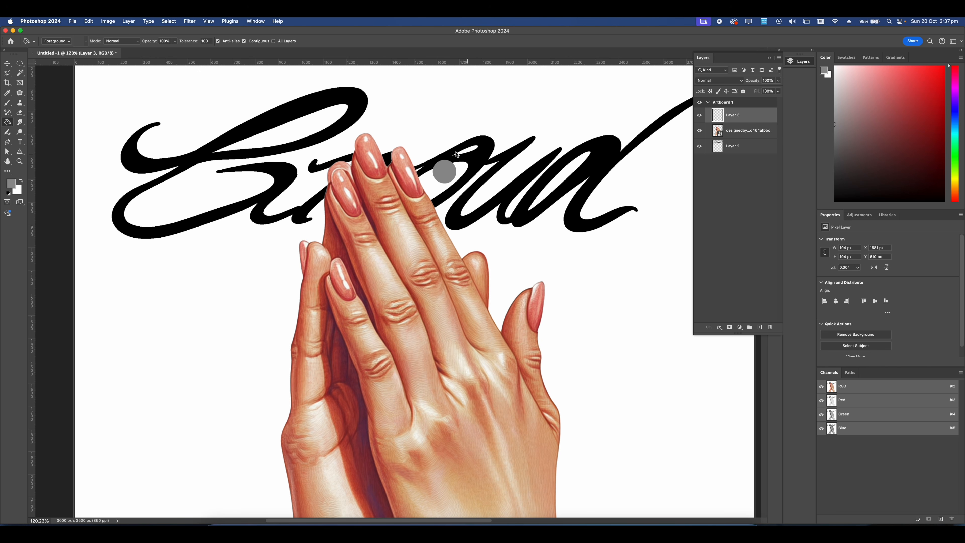
{"action": "left_click", "coordinate": [7, 63]}
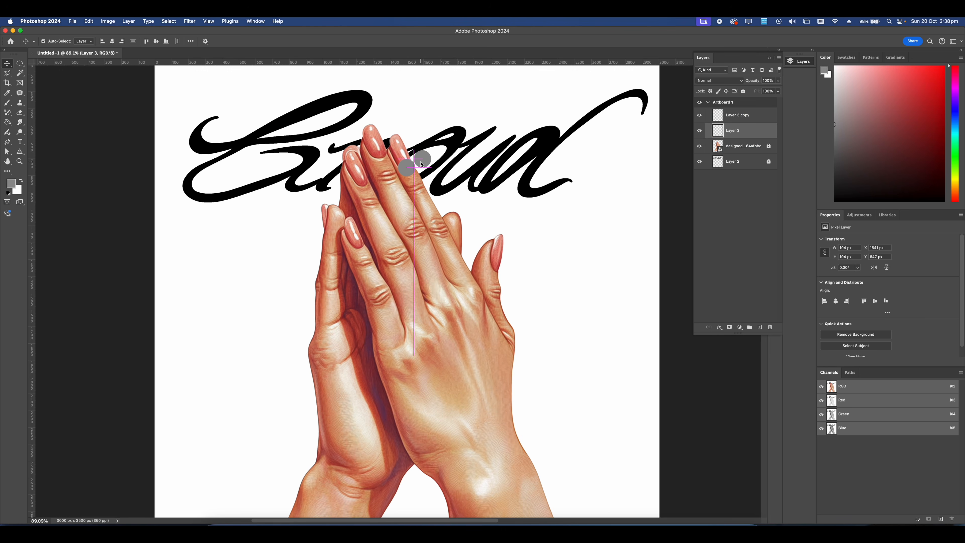
- Add a second artboard beside the first and place the blue rosary reference photo on it
{"action": "key", "text": "super+0"}
{"action": "scroll", "coordinate": [422, 167], "scroll_direction": "down", "scroll_amount": 3}
{"action": "scroll", "coordinate": [416, 167], "scroll_direction": "right", "scroll_amount": 1}
{"action": "left_click", "coordinate": [250, 125]}
{"action": "left_click", "coordinate": [554, 306]}
{"action": "scroll", "coordinate": [506, 170], "scroll_direction": "left", "scroll_amount": 5}
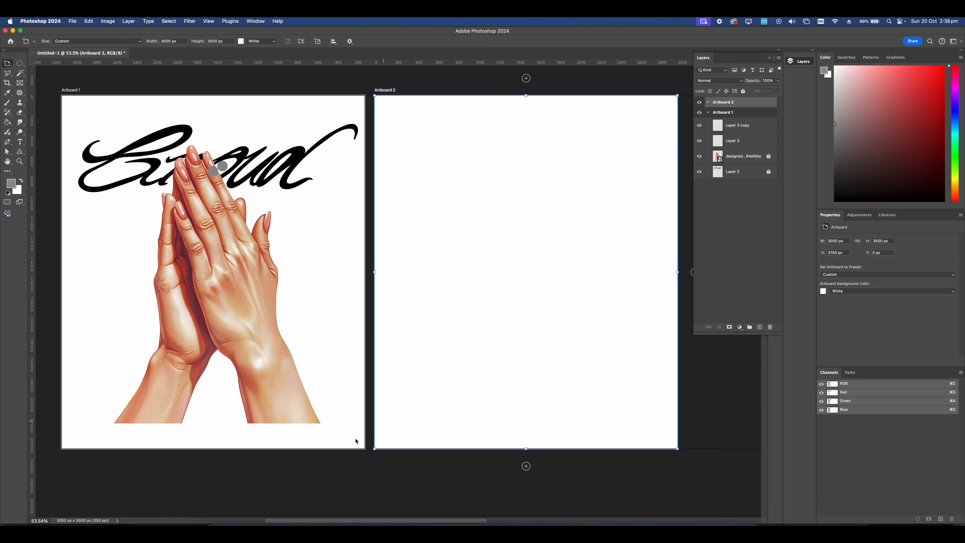
{"action": "key", "text": "Return"}
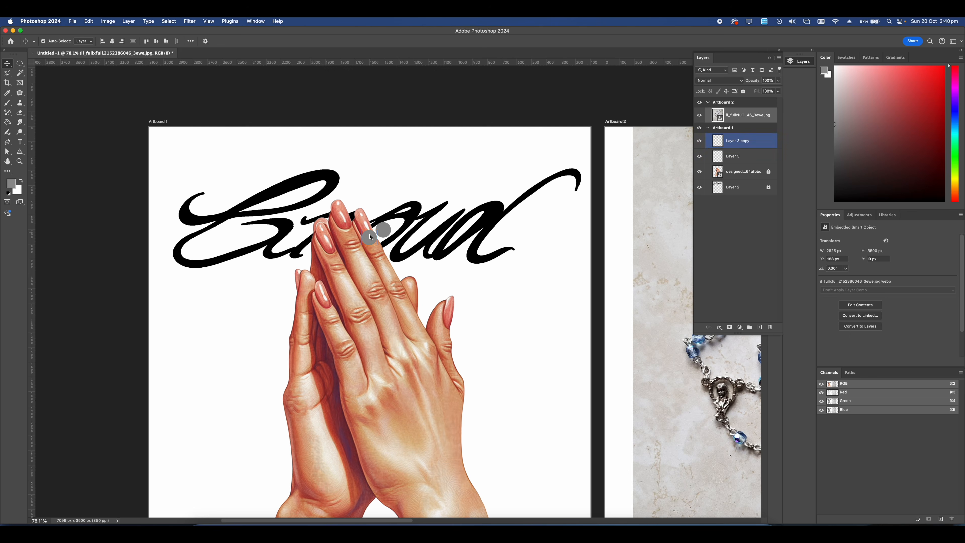
- Scale the copied grey circle down to about 58 px and set it between the fingernail and the large circle
{"action": "left_click", "coordinate": [737, 140]}
{"action": "scroll", "coordinate": [367, 236], "scroll_direction": "up", "scroll_amount": 5}
{"action": "scroll", "coordinate": [371, 235], "scroll_direction": "up", "scroll_amount": 2}
{"action": "key", "text": "super+t"}
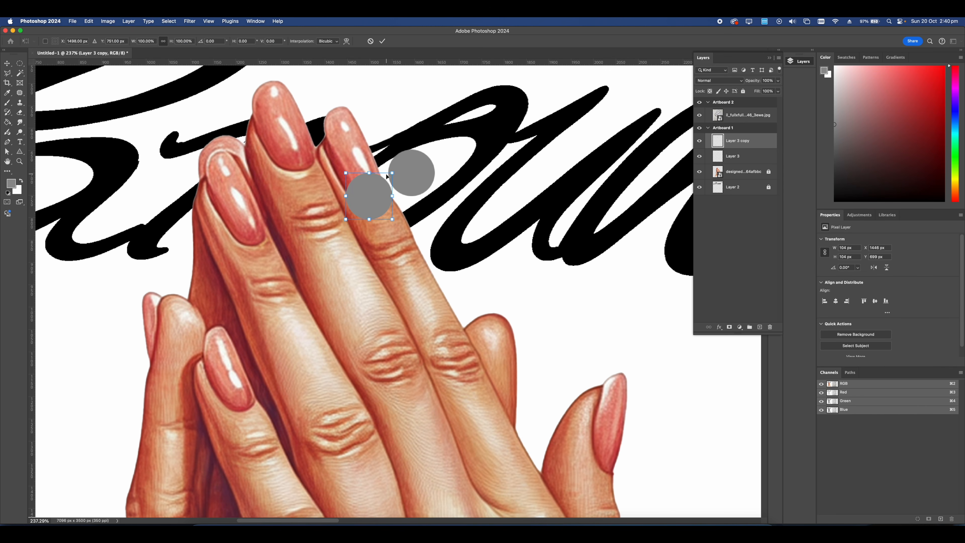
{"action": "left_click_drag", "start_coordinate": [389, 174], "coordinate": [383, 192]}
{"action": "key", "text": "Return"}
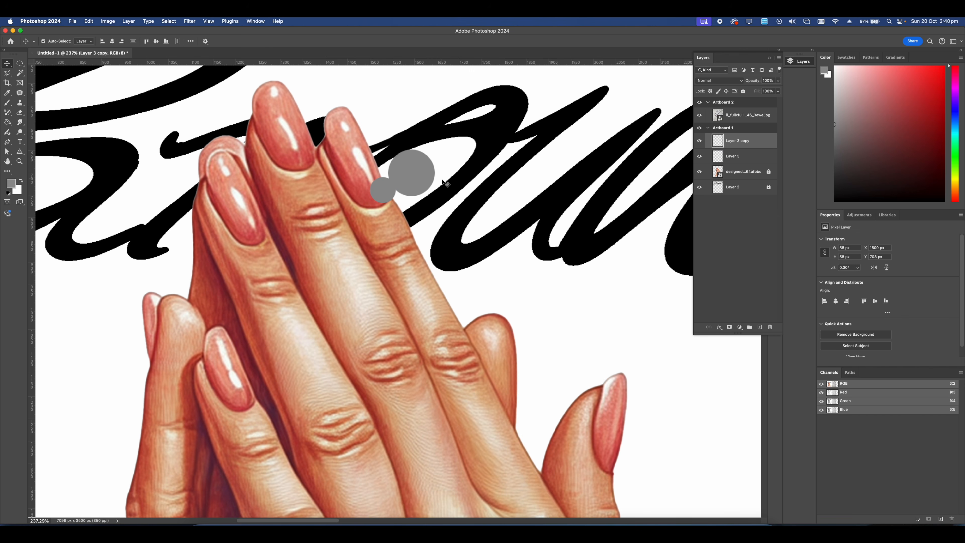
- Duplicate the large and small grey circles into an alternating bead chain running from the fingertips down across the fingers
{"action": "scroll", "coordinate": [443, 174], "scroll_direction": "down", "scroll_amount": 1}
{"action": "left_click_drag", "start_coordinate": [443, 174], "coordinate": [461, 224]}
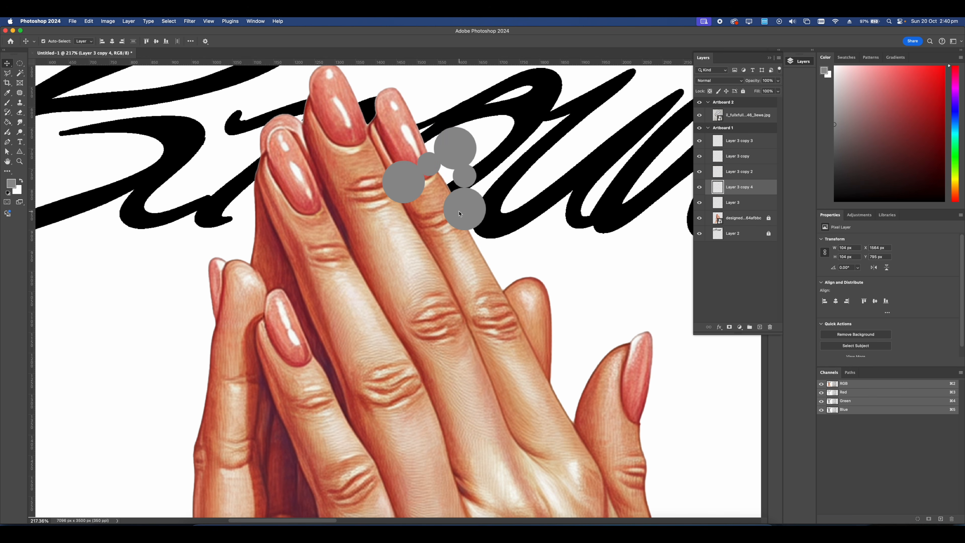
{"action": "scroll", "coordinate": [457, 213], "scroll_direction": "down", "scroll_amount": 3}
{"action": "scroll", "coordinate": [446, 224], "scroll_direction": "down", "scroll_amount": 1}
{"action": "left_click_drag", "start_coordinate": [449, 172], "coordinate": [403, 222]}
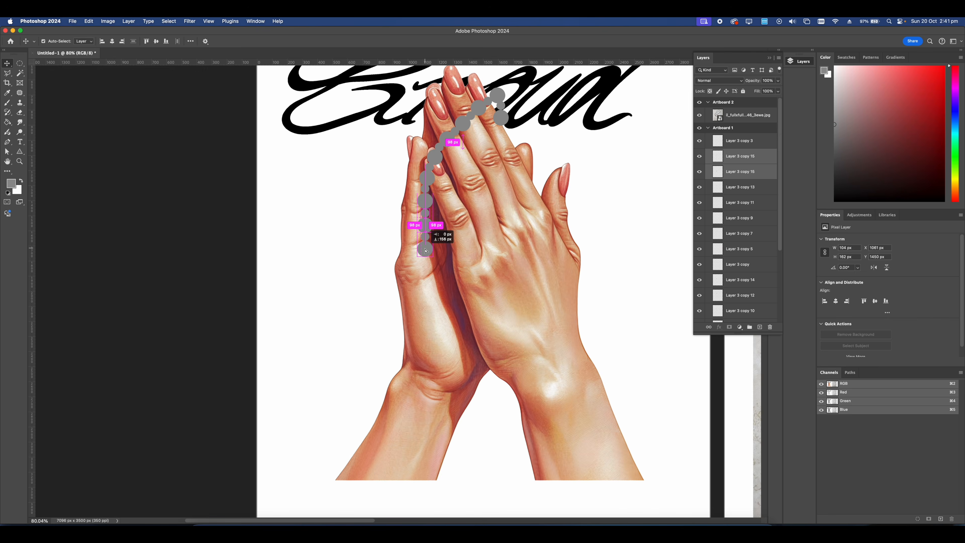
{"action": "left_click_drag", "start_coordinate": [431, 222], "coordinate": [429, 224]}
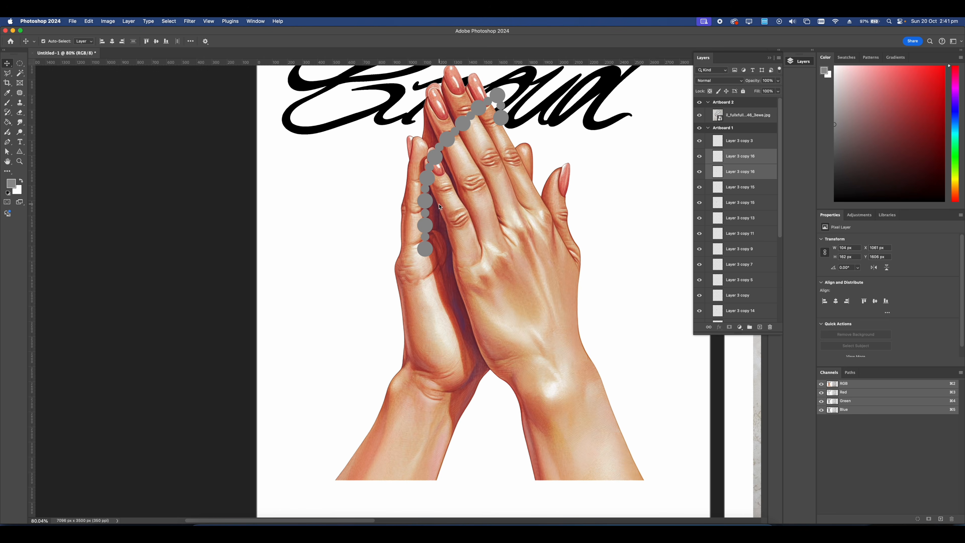
- Extend the bead chain down the palm towards the wrist, adding a small side loop and smaller beads at the lower end
{"action": "scroll", "coordinate": [423, 234], "scroll_direction": "up", "scroll_amount": 2}
{"action": "scroll", "coordinate": [423, 234], "scroll_direction": "down", "scroll_amount": 2}
{"action": "left_click", "coordinate": [419, 216]}
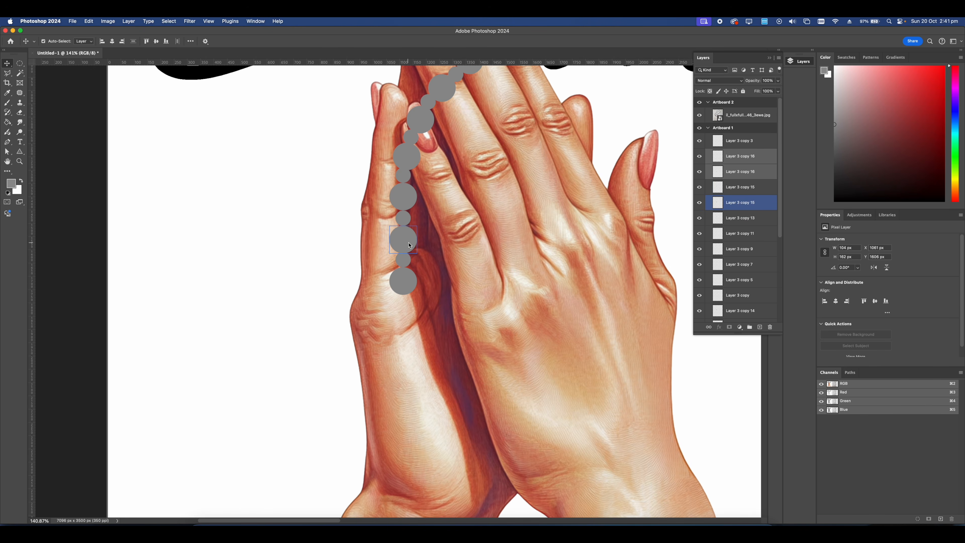
{"action": "mouse_move", "coordinate": [406, 220]}
{"action": "left_mouse_down"}
{"action": "mouse_move", "coordinate": [428, 204]}
{"action": "mouse_move", "coordinate": [417, 221]}
{"action": "mouse_move", "coordinate": [420, 208]}
{"action": "left_mouse_up"}
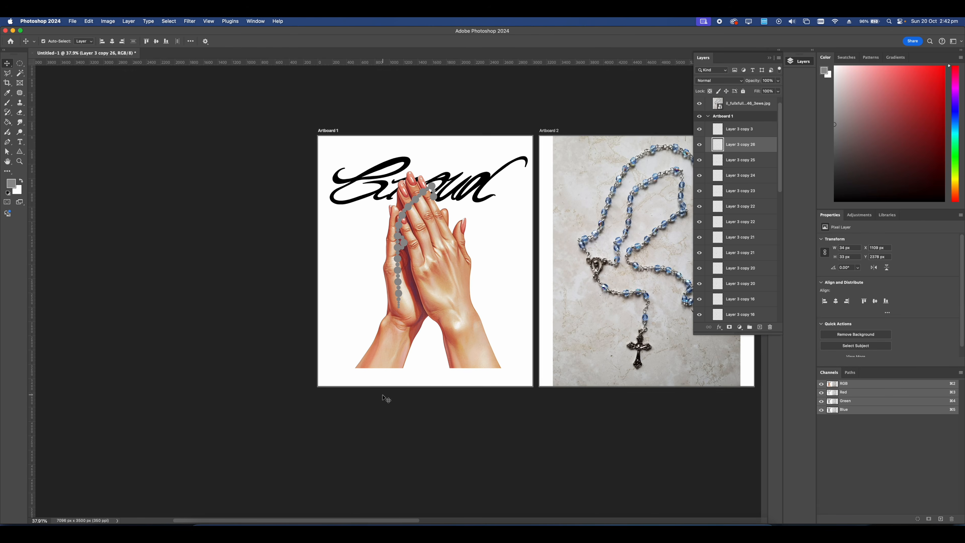
- Enlarge the rosary photo on Artboard 2 to about 7517 px wide, positioned so the cross fills the artboard
{"action": "scroll", "coordinate": [412, 391], "scroll_direction": "right", "scroll_amount": 1}
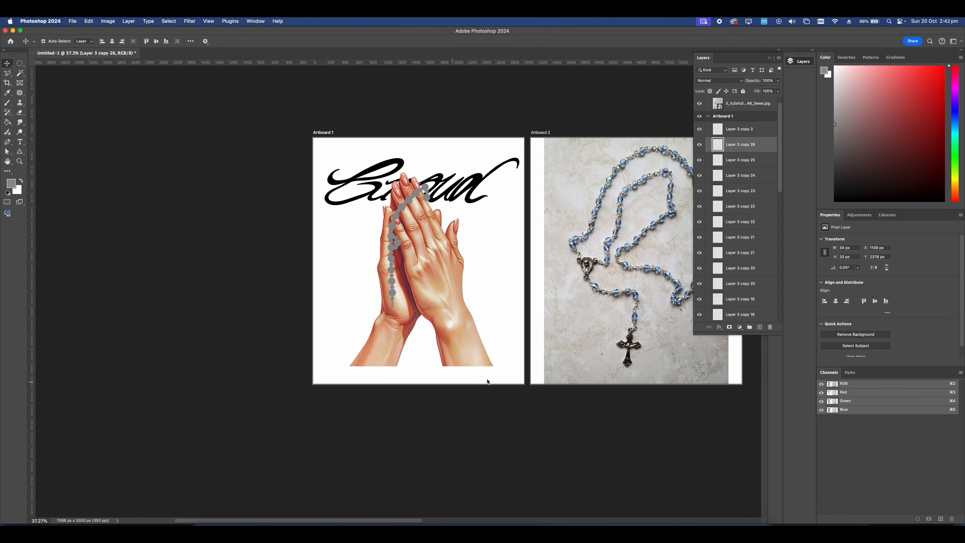
{"action": "left_click", "coordinate": [564, 333]}
{"action": "scroll", "coordinate": [531, 358], "scroll_direction": "right", "scroll_amount": 5}
{"action": "key", "text": "super+t"}
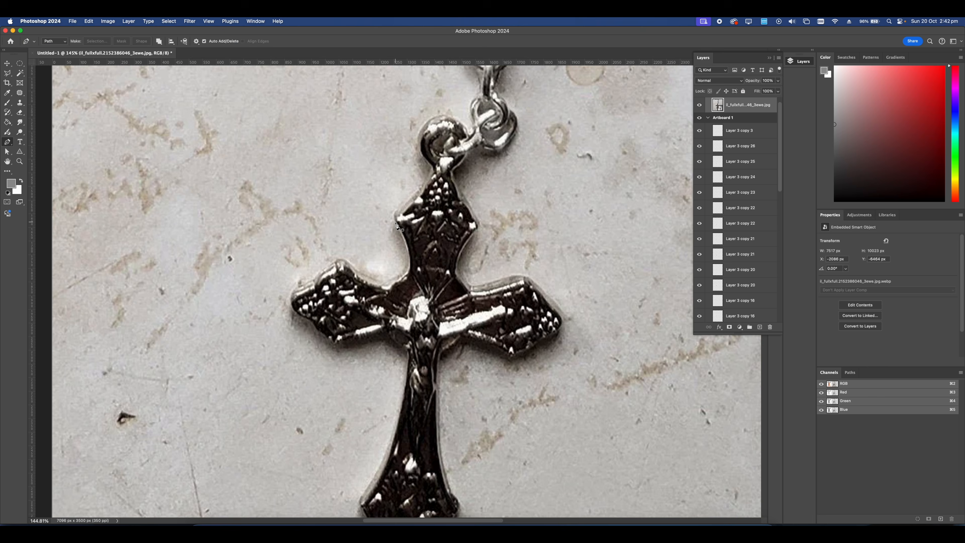
- Trace the cross and its top ring with the Pen tool, then mask out the photo's background using a 0-pixel-feather selection
{"action": "left_click", "coordinate": [395, 222]}
{"action": "scroll", "coordinate": [416, 234], "scroll_direction": "up", "scroll_amount": 3}
{"action": "left_click_drag", "start_coordinate": [416, 226], "coordinate": [417, 238]}
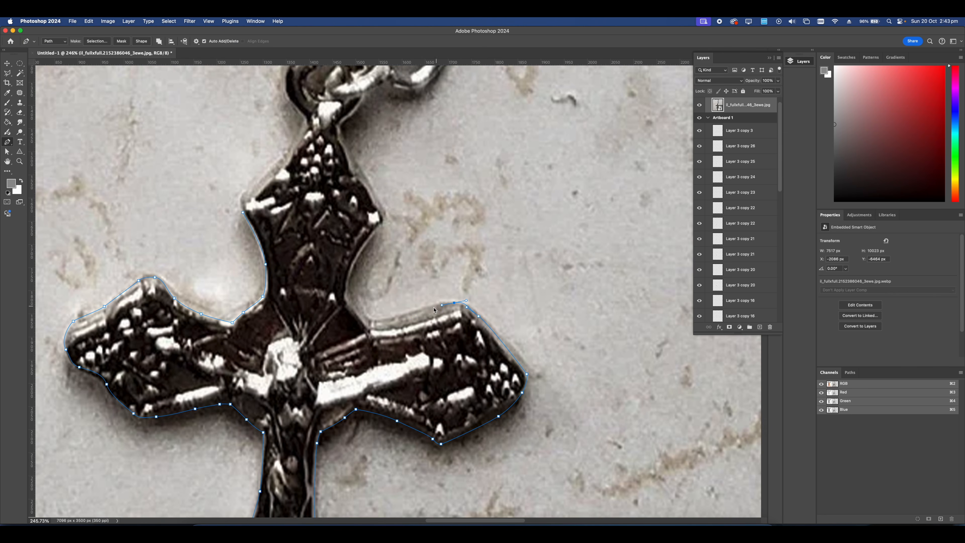
{"action": "scroll", "coordinate": [397, 321], "scroll_direction": "up", "scroll_amount": 3}
{"action": "scroll", "coordinate": [397, 321], "scroll_direction": "left", "scroll_amount": 3}
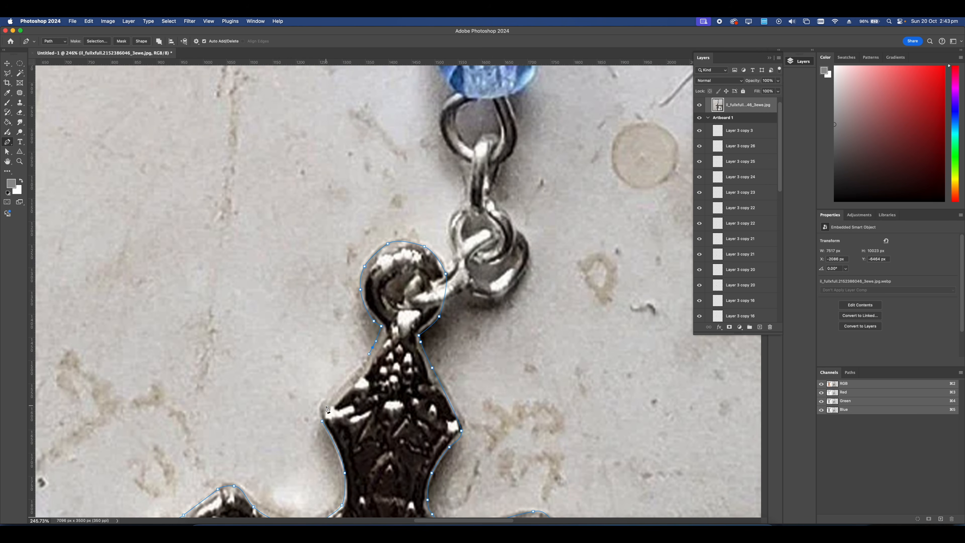
{"action": "left_click", "coordinate": [325, 401]}
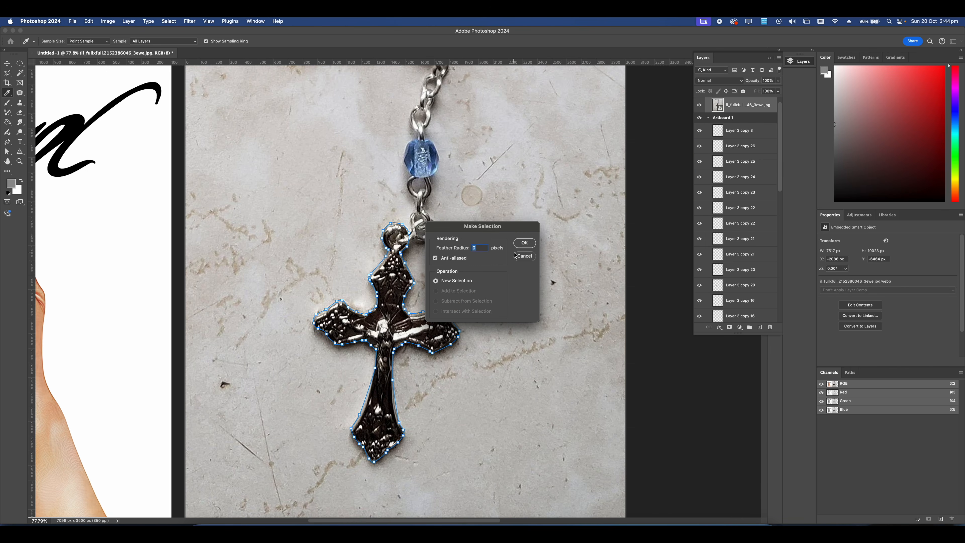
{"action": "left_click", "coordinate": [519, 245]}
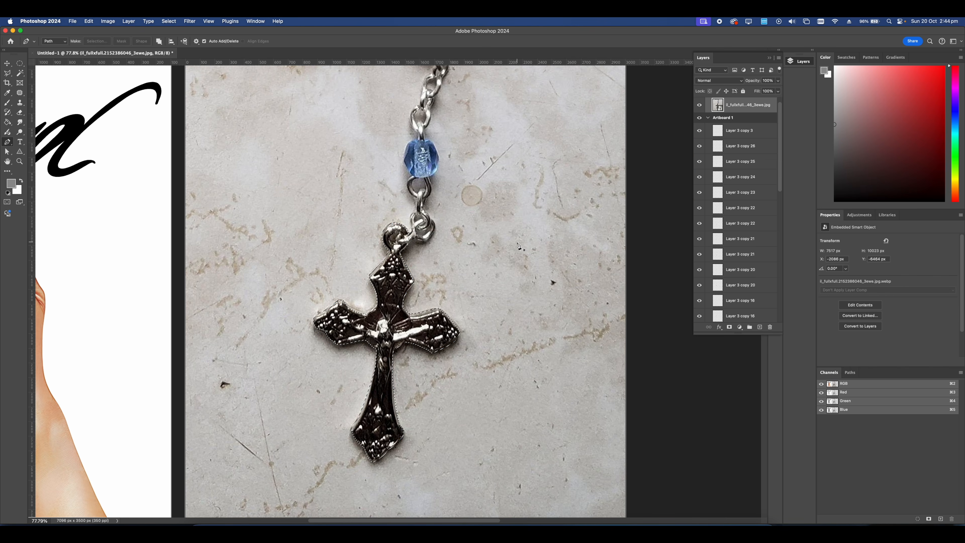
{"action": "left_click", "coordinate": [729, 327]}
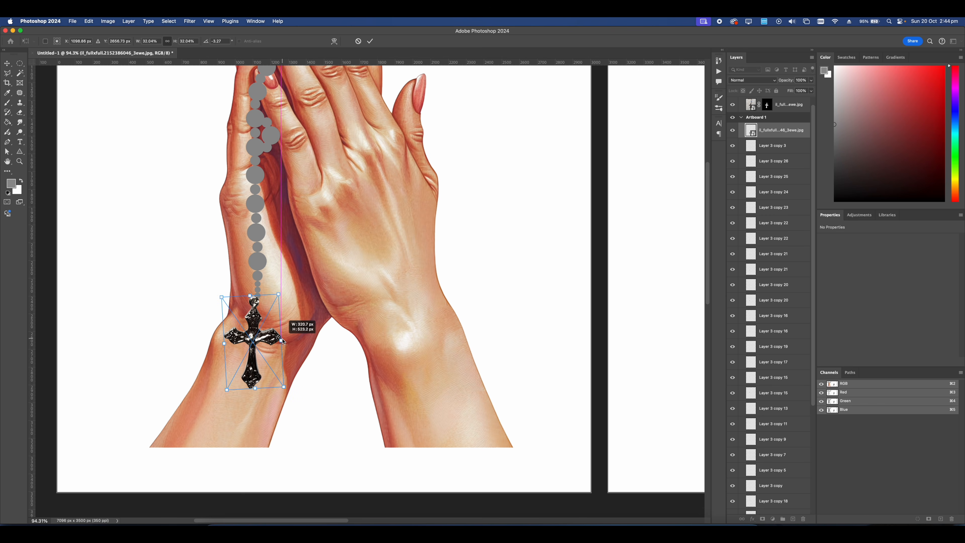
- Scale the cutout cross on Artboard 1 to about 322 px wide, rotated -3.27°, and hang it from the bead chain's lower end
{"action": "left_click_drag", "start_coordinate": [254, 338], "coordinate": [257, 335]}
{"action": "key", "text": "Return"}
{"action": "scroll", "coordinate": [447, 268], "scroll_direction": "down", "scroll_amount": 5}
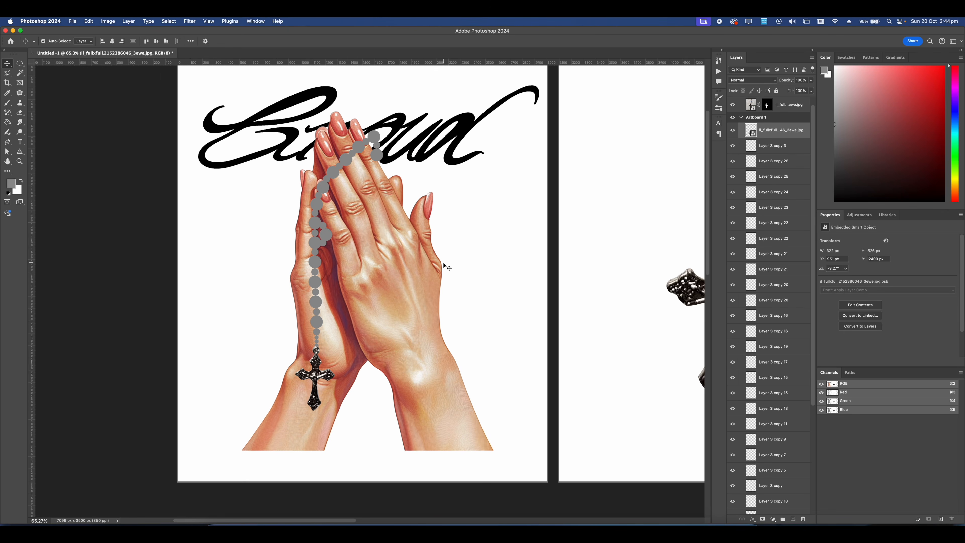
- Select all the grey bead layers between the cross and the praying hands layers and put them in one group
{"action": "left_click", "coordinate": [765, 150]}
{"action": "scroll", "coordinate": [763, 263], "scroll_direction": "down", "scroll_amount": 8}
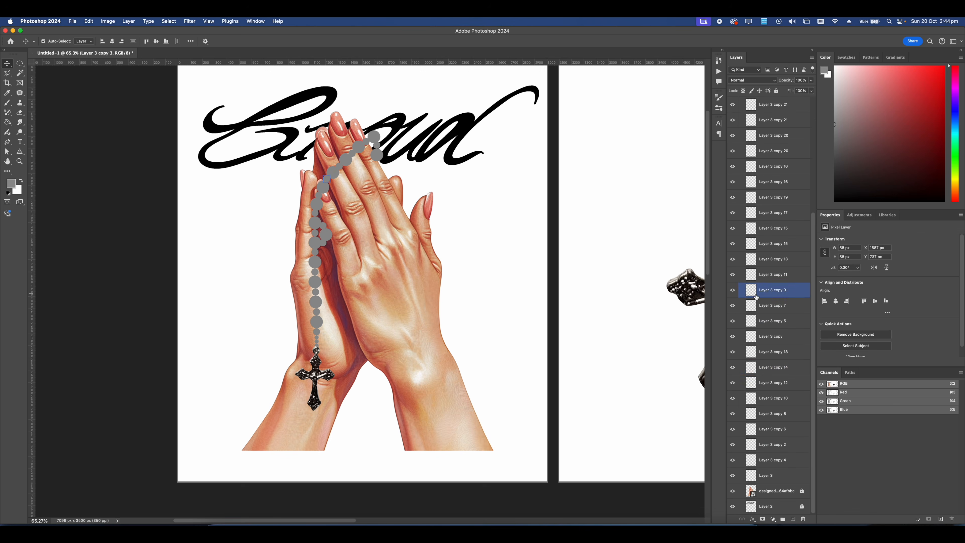
{"action": "left_click", "coordinate": [772, 475]}
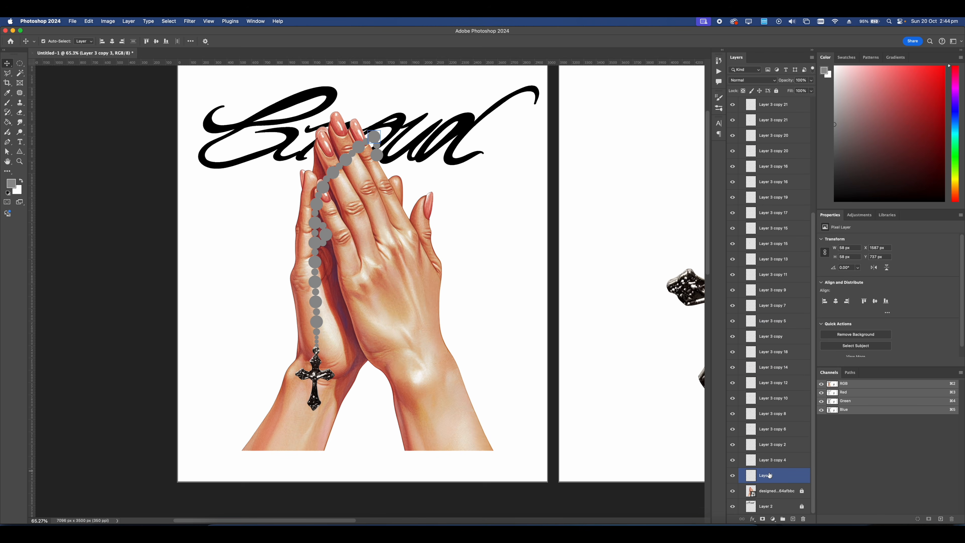
{"action": "scroll", "coordinate": [769, 221], "scroll_direction": "up", "scroll_amount": 10}
{"action": "left_click", "coordinate": [770, 205]}
{"action": "scroll", "coordinate": [771, 171], "scroll_direction": "down", "scroll_amount": 5}
{"action": "left_click", "coordinate": [771, 477]}
{"action": "left_click", "coordinate": [771, 460]}
{"action": "left_click", "coordinate": [771, 475]}
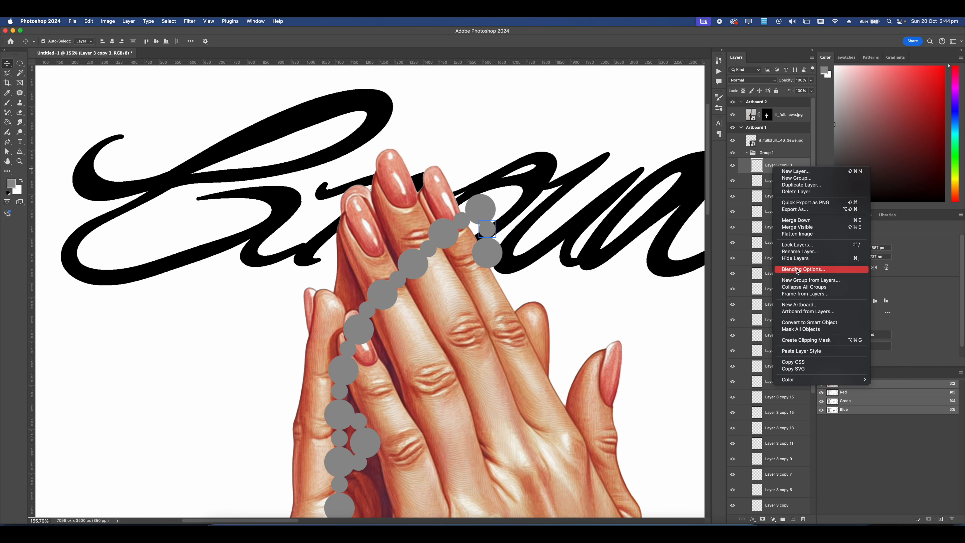
- Open the blending options of the topmost bead layer in Group 1 and delete the hidden effects from the style list
{"action": "left_click", "coordinate": [797, 269]}
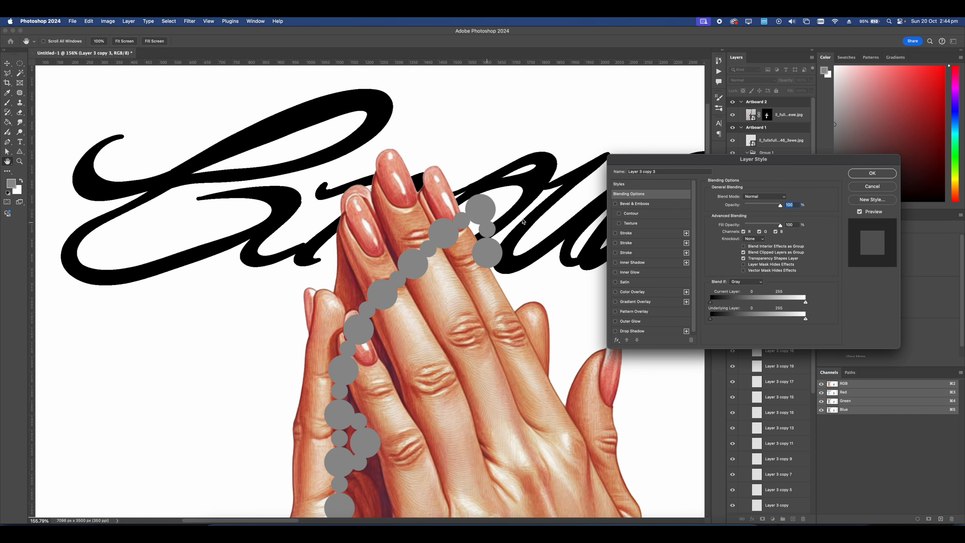
{"action": "left_click", "coordinate": [615, 340]}
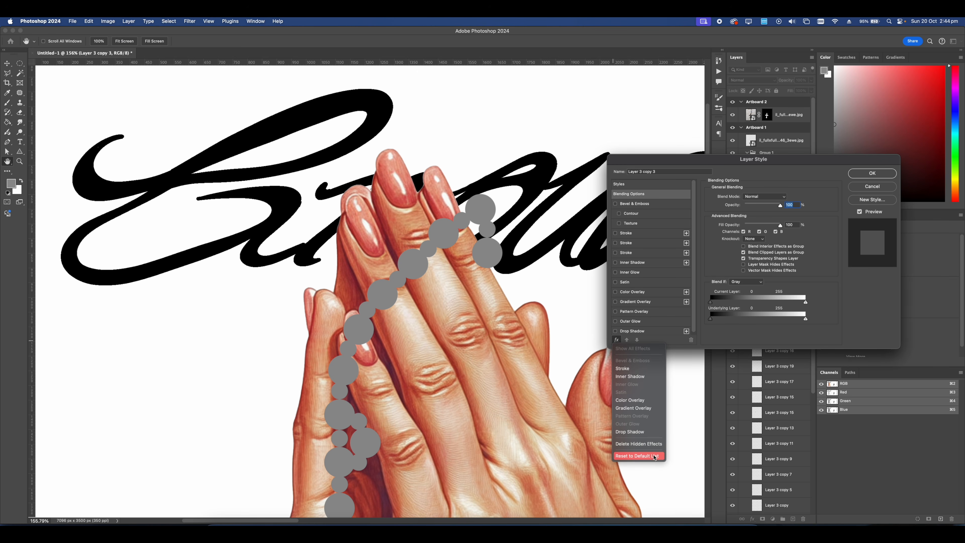
{"action": "left_click", "coordinate": [650, 445]}
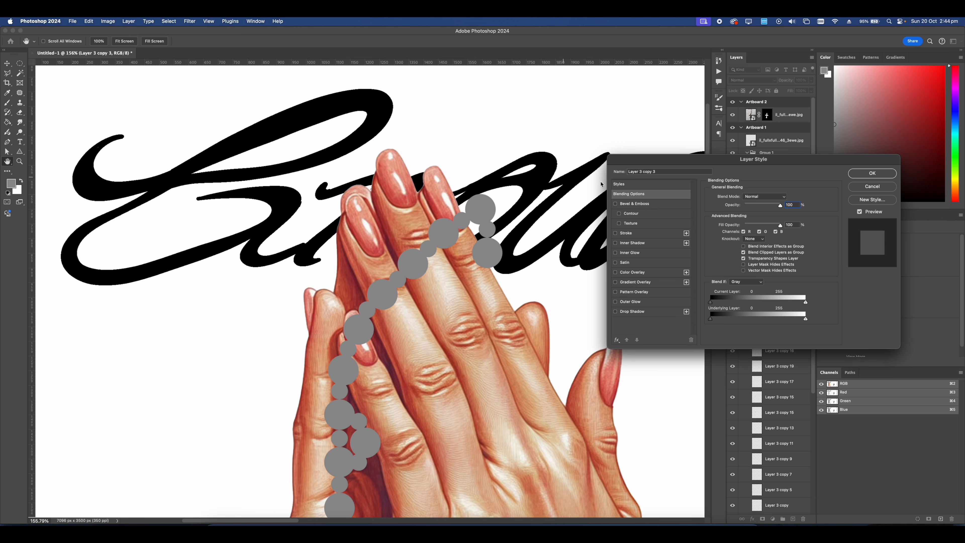
{"action": "left_click_drag", "start_coordinate": [680, 163], "coordinate": [589, 159]}
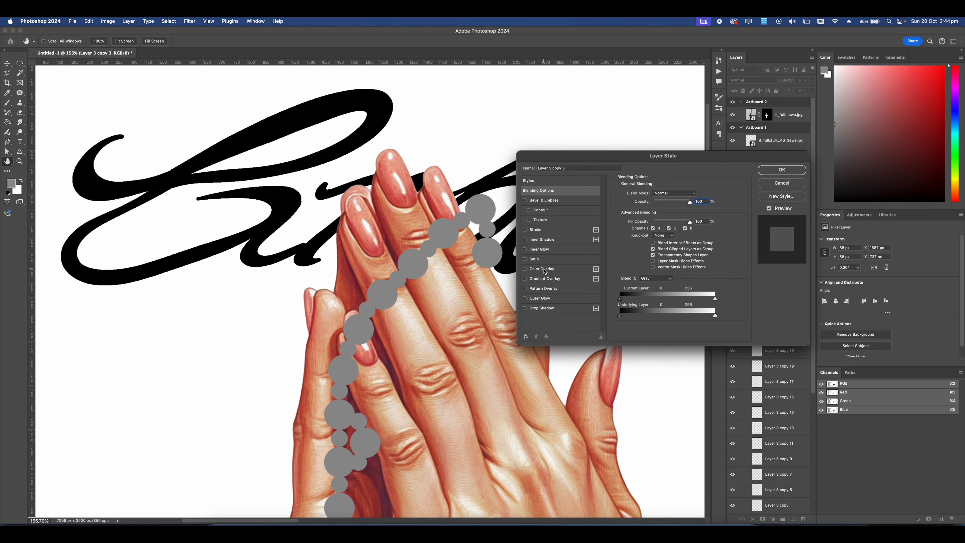
- Apply a Normal-mode Color Overlay in light grey #afafaf to the small bead
{"action": "left_click", "coordinate": [543, 269]}
{"action": "left_click", "coordinate": [693, 194]}
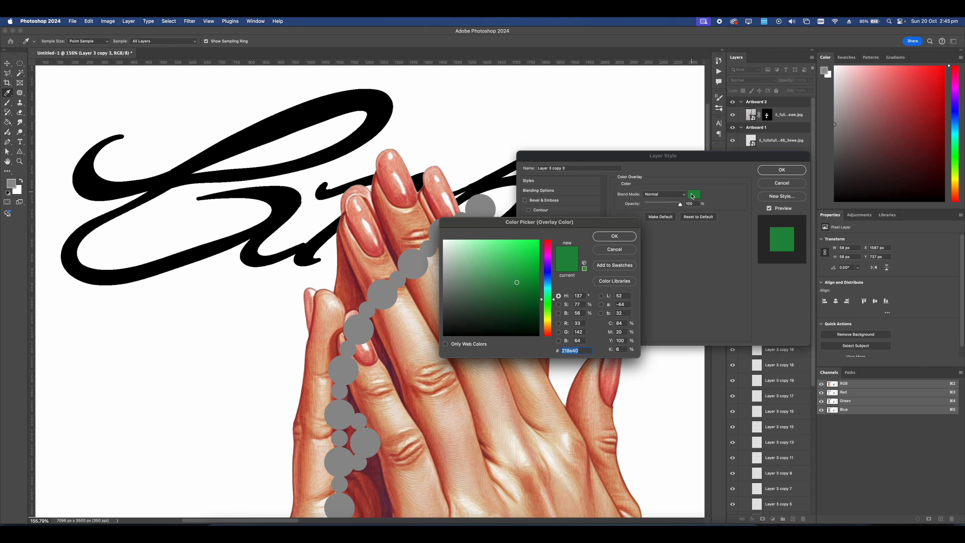
{"action": "left_click", "coordinate": [438, 270]}
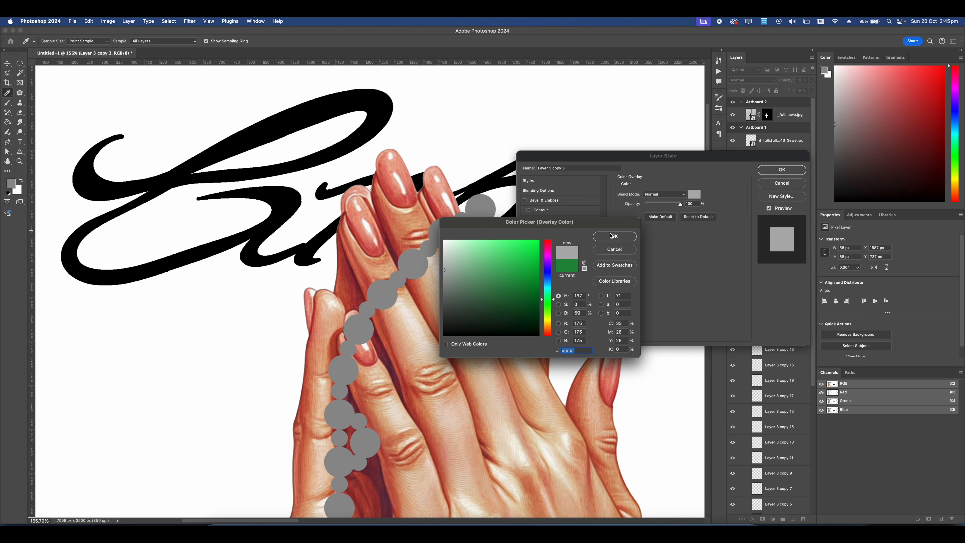
{"action": "left_click", "coordinate": [612, 236]}
- Add an Inner Glow and a white Inner Shadow to the small bead's layer style
{"action": "left_click", "coordinate": [525, 250]}
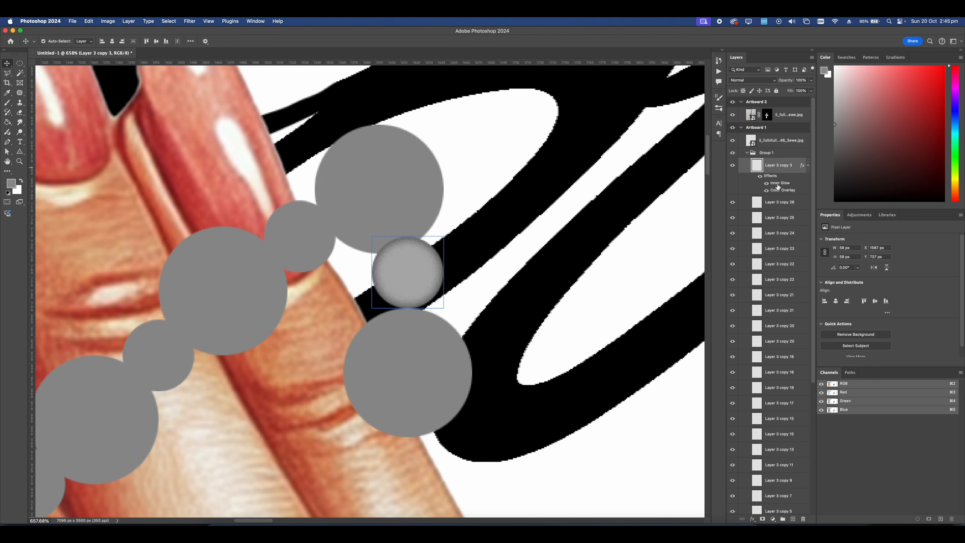
{"action": "double_click", "coordinate": [775, 184]}
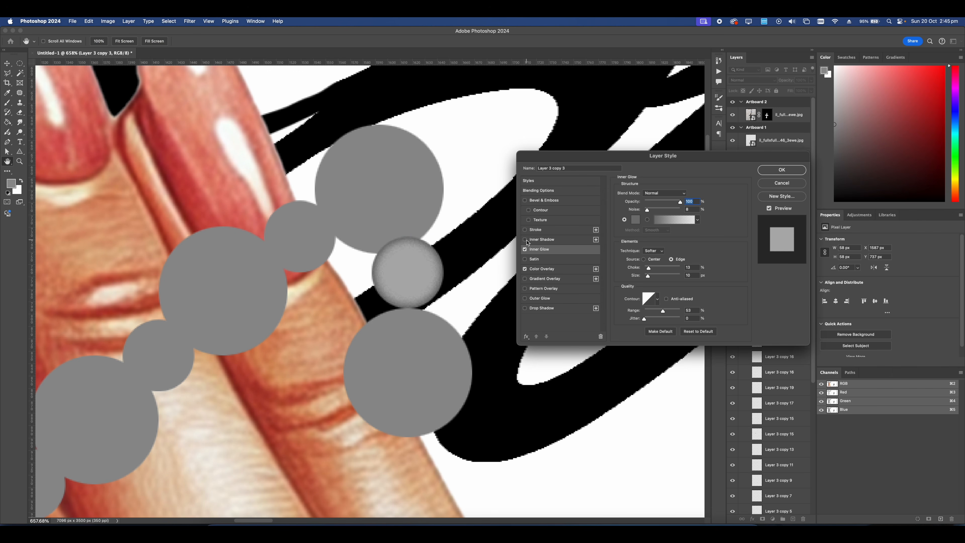
{"action": "left_click", "coordinate": [525, 239]}
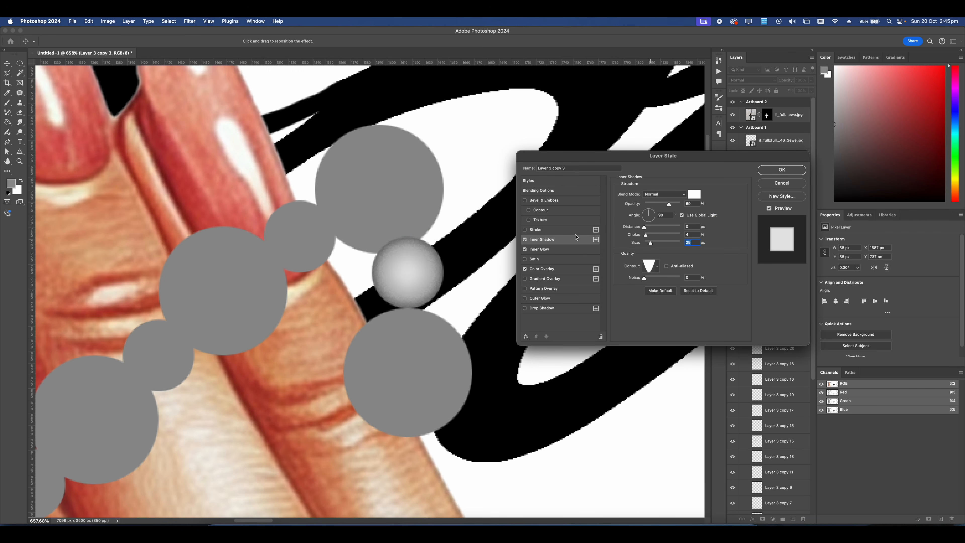
- Add a 2 px outside Stroke to the bead, filled with a linear black-to-white gradient
{"action": "left_click", "coordinate": [524, 230]}
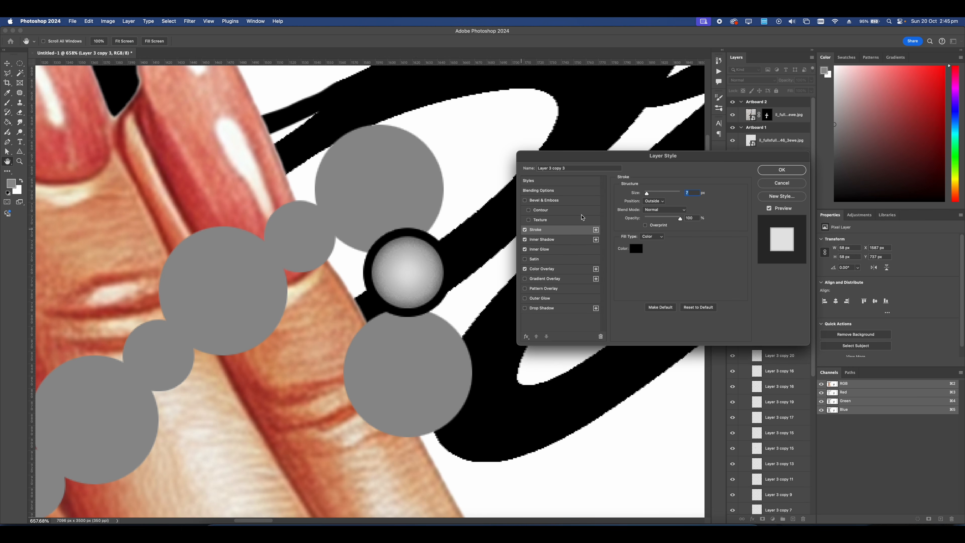
{"action": "left_click_drag", "start_coordinate": [648, 195], "coordinate": [649, 196]}
{"action": "left_click", "coordinate": [657, 210]}
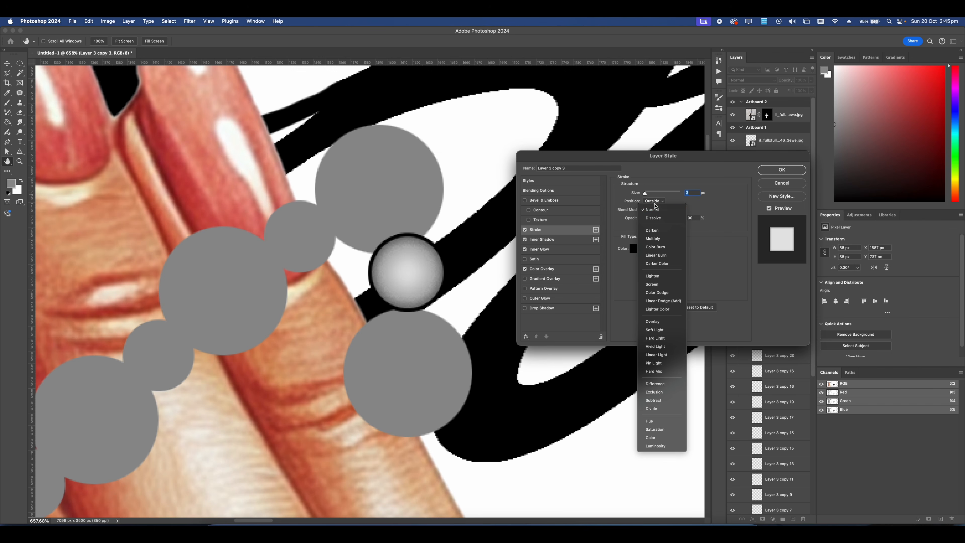
{"action": "left_click", "coordinate": [657, 210]}
{"action": "left_click", "coordinate": [652, 237]}
{"action": "left_click", "coordinate": [646, 244]}
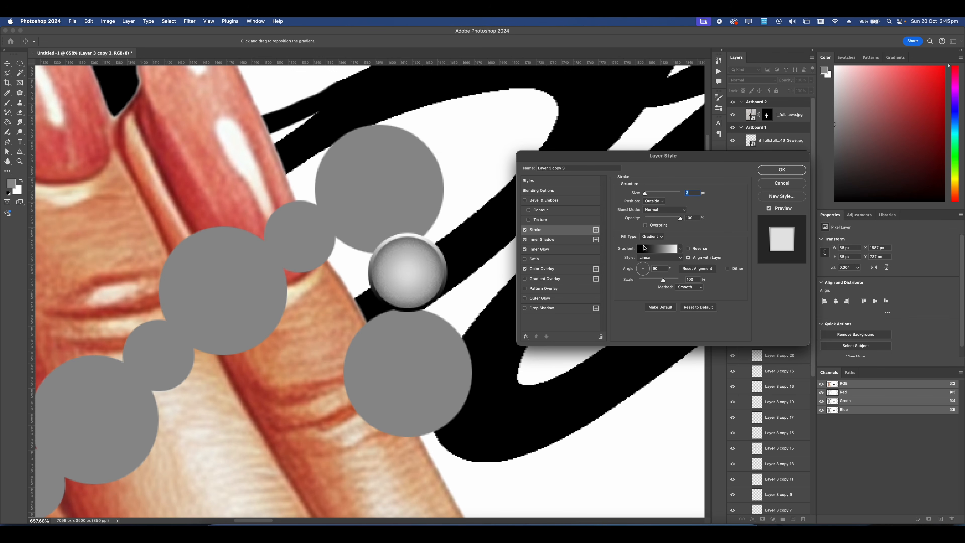
{"action": "left_click", "coordinate": [651, 249]}
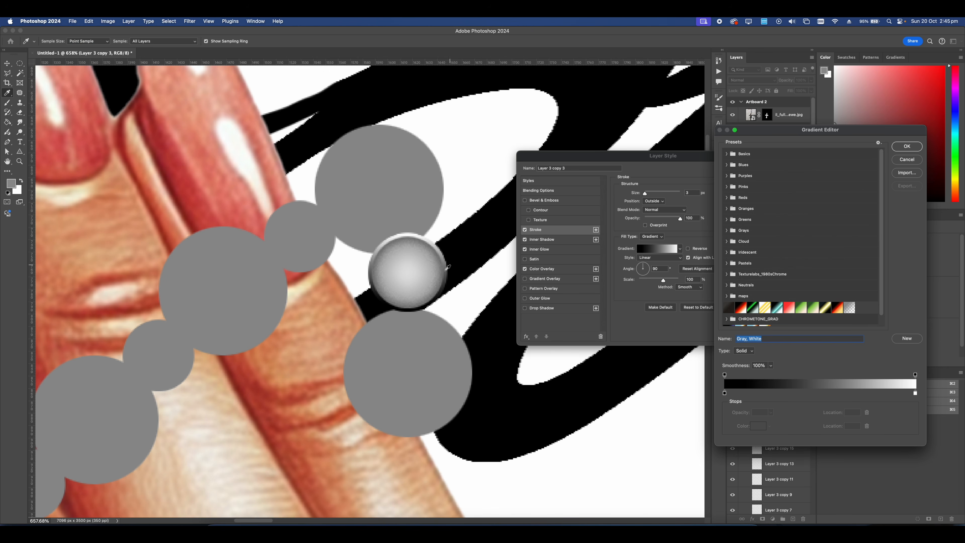
{"action": "left_click", "coordinate": [907, 147]}
{"action": "key", "text": "Return"}
- Copy the styled bead's layer style and paste it onto all the other bead layers in Group 1
{"action": "key", "text": "super+0"}
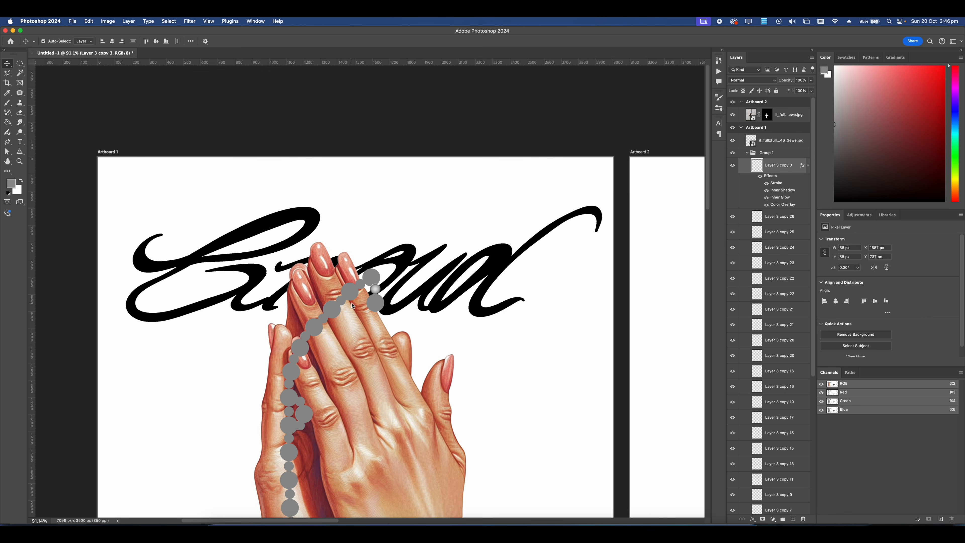
{"action": "scroll", "coordinate": [352, 305], "scroll_direction": "up", "scroll_amount": 5}
{"action": "right_click", "coordinate": [776, 166]}
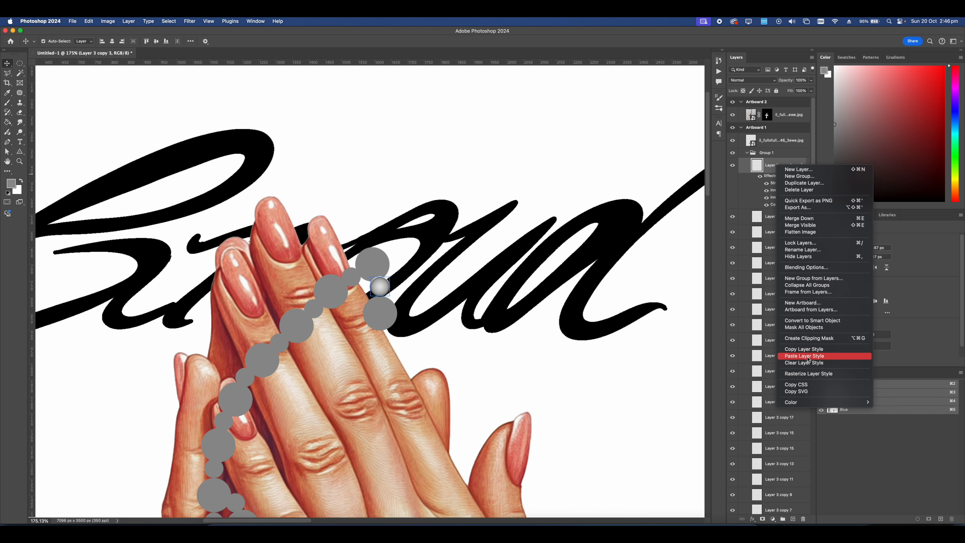
{"action": "left_click", "coordinate": [804, 349]}
{"action": "left_click", "coordinate": [772, 221]}
{"action": "scroll", "coordinate": [761, 310], "scroll_direction": "down", "scroll_amount": 4}
{"action": "scroll", "coordinate": [760, 311], "scroll_direction": "down", "scroll_amount": 3}
{"action": "left_click", "coordinate": [773, 476], "text": "shift"}
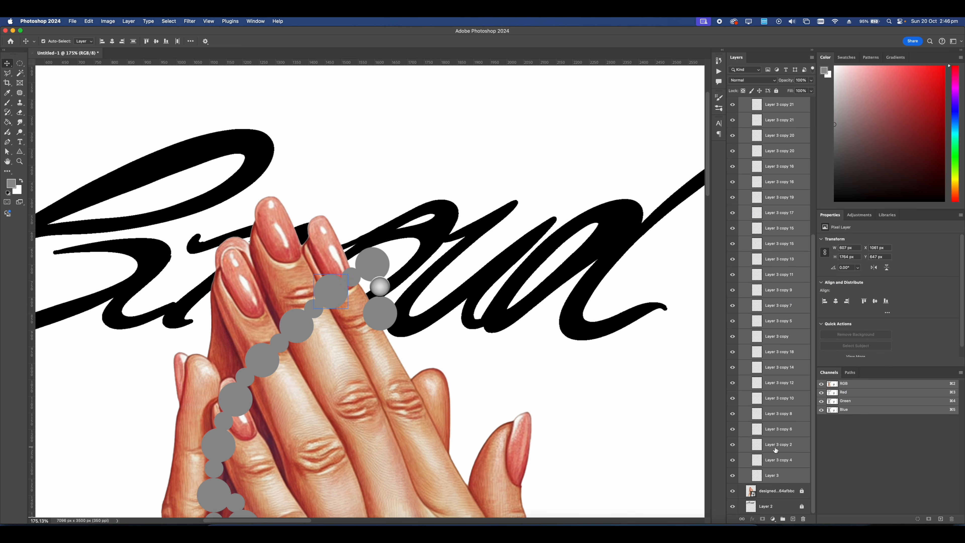
{"action": "right_click", "coordinate": [774, 449]}
{"action": "left_click", "coordinate": [794, 504]}
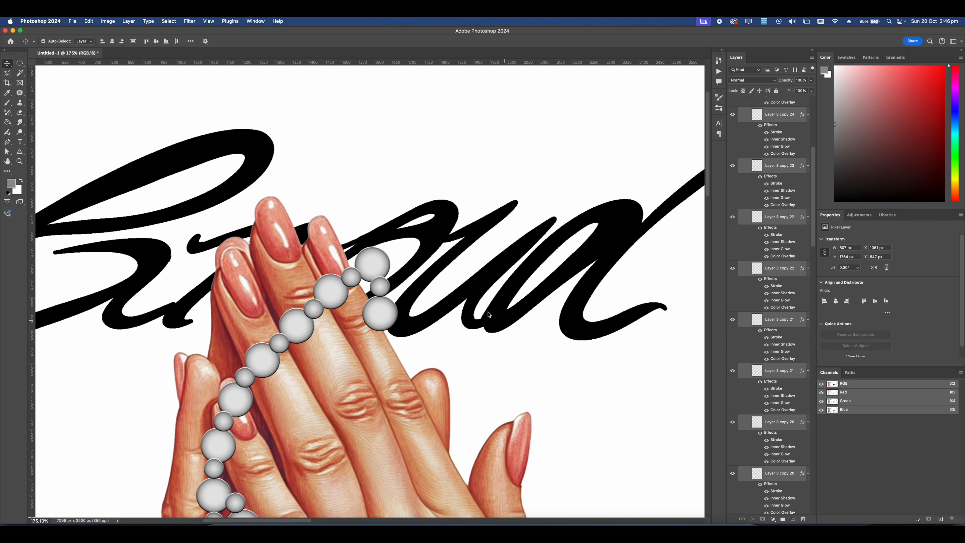
- Collapse Group 1 and switch its visibility off and on to compare the design with and without the beads
{"action": "scroll", "coordinate": [508, 324], "scroll_direction": "down", "scroll_amount": 6}
{"action": "key", "text": "super+g"}
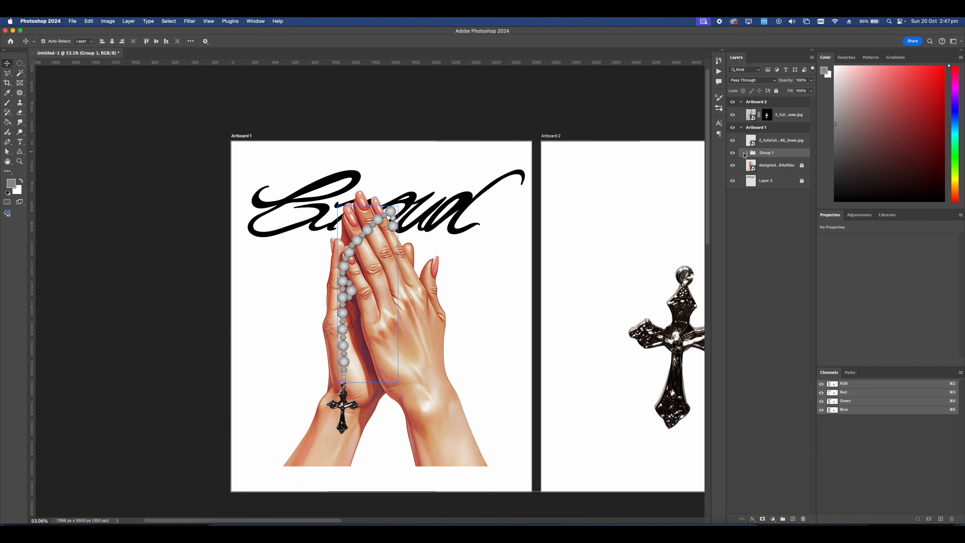
{"action": "left_click", "coordinate": [733, 153]}
{"action": "left_click", "coordinate": [733, 153]}
{"action": "scroll", "coordinate": [468, 231], "scroll_direction": "up", "scroll_amount": 3}
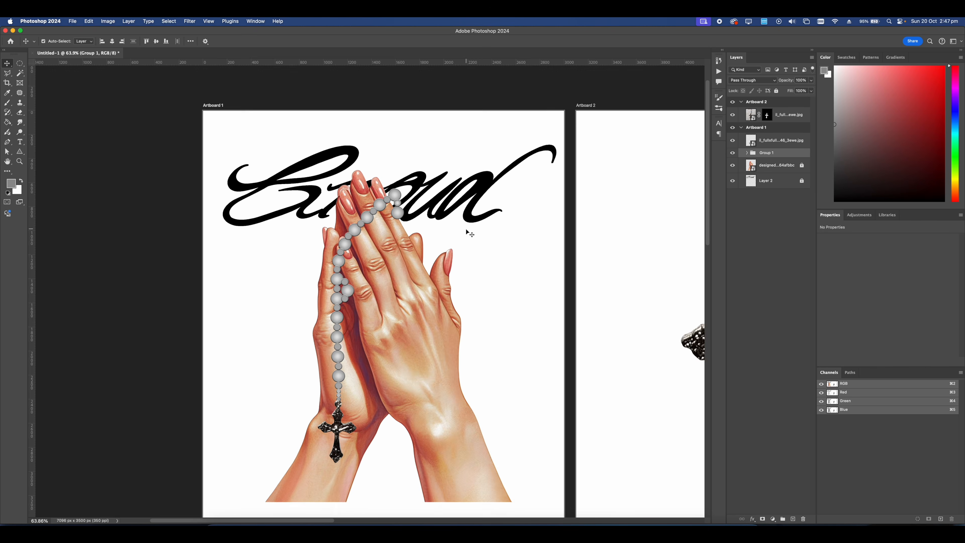
- Apply Bevel & Emboss to Group 1 with the effect's default settings and the shading angle at -102°
{"action": "right_click", "coordinate": [759, 153]}
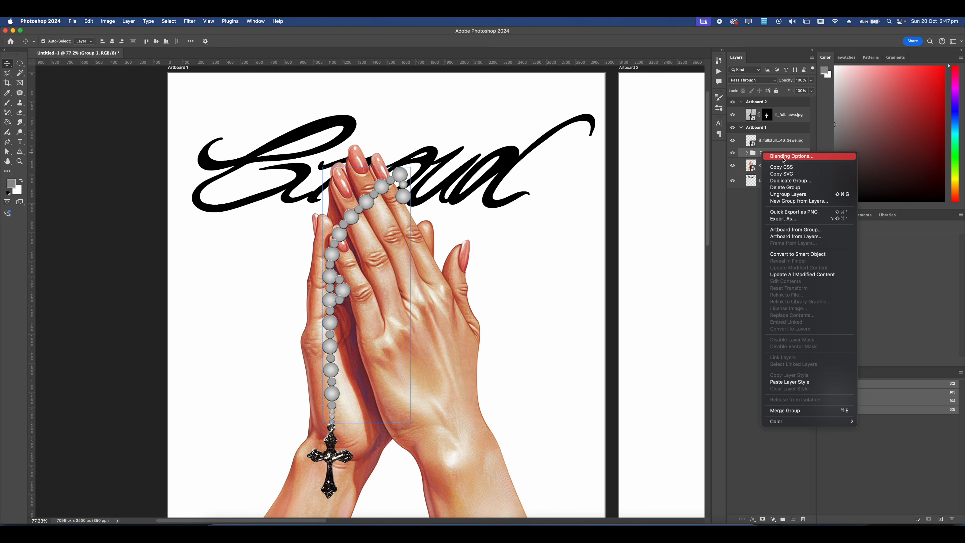
{"action": "left_click", "coordinate": [784, 156]}
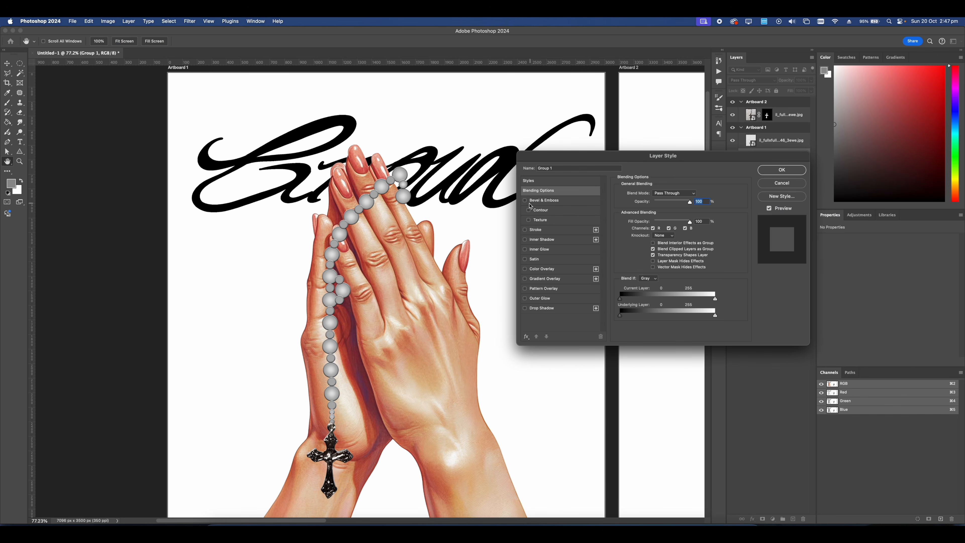
{"action": "left_click", "coordinate": [524, 201]}
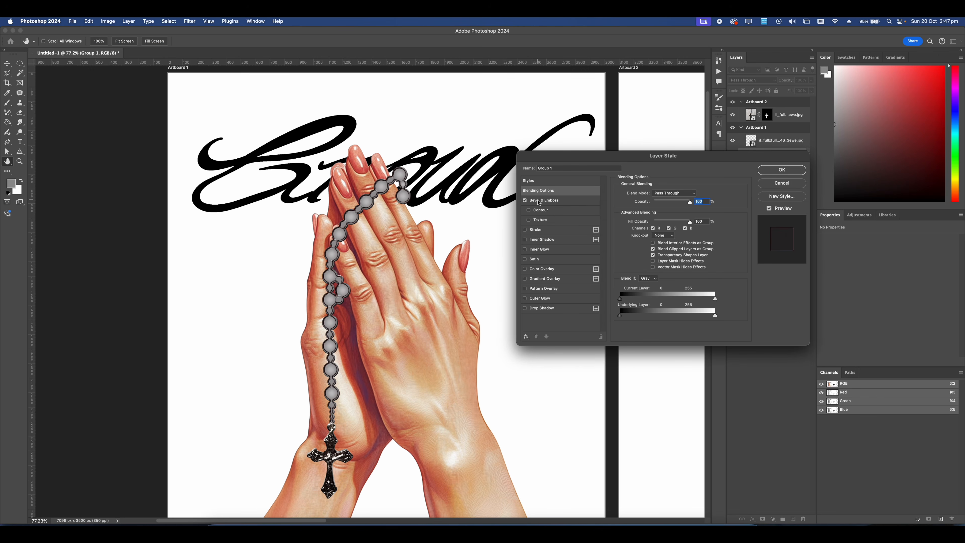
{"action": "left_click", "coordinate": [539, 202]}
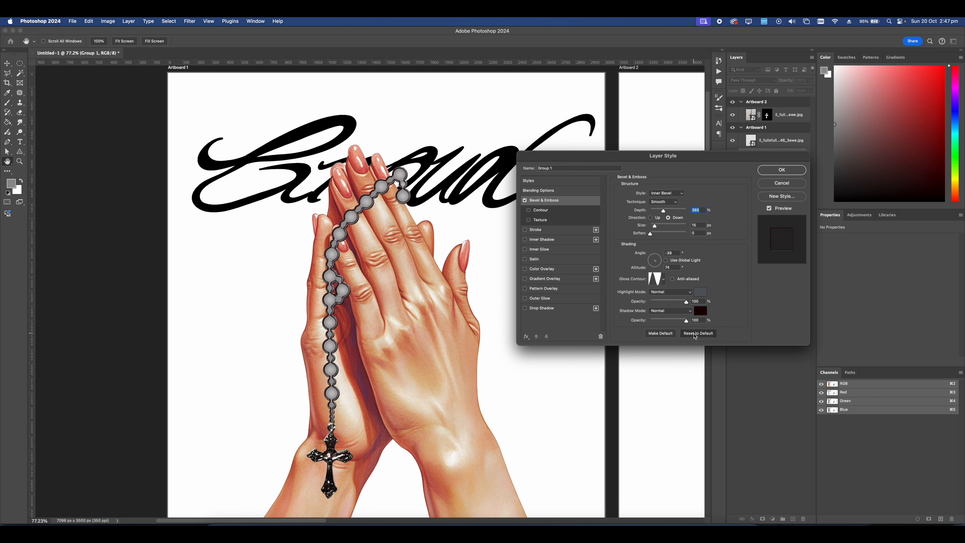
{"action": "left_click", "coordinate": [694, 334]}
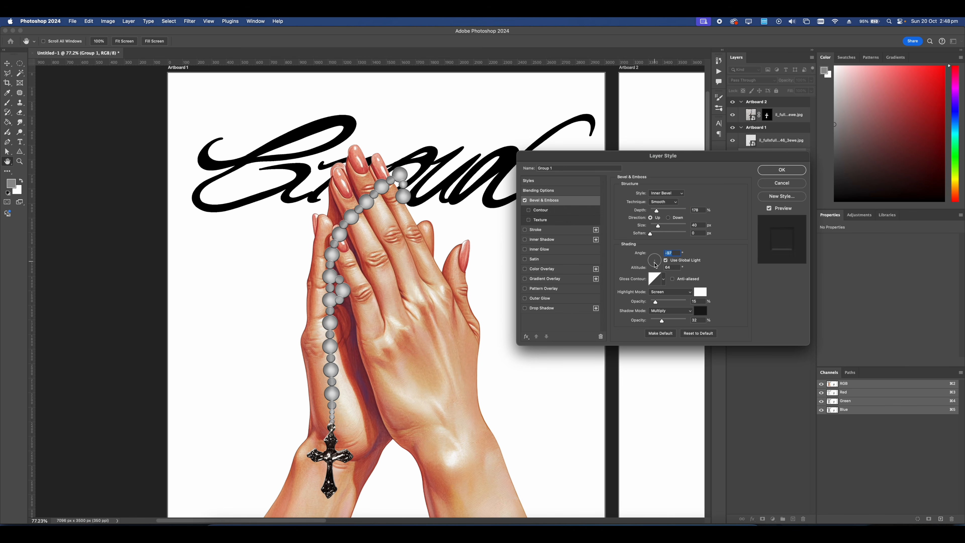
{"action": "left_click_drag", "start_coordinate": [656, 265], "coordinate": [654, 266]}
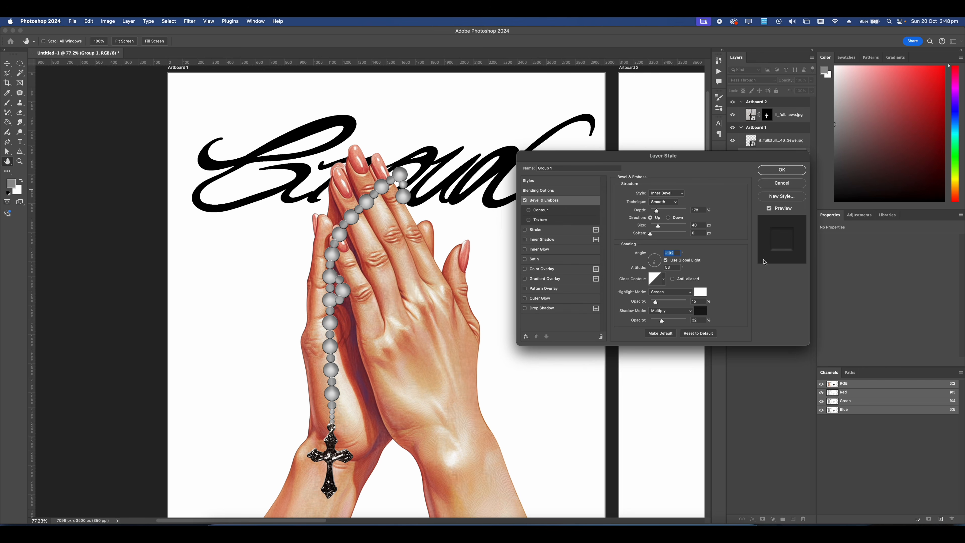
{"action": "left_click", "coordinate": [784, 171]}
- Convert Group 1 to a smart object and add a white layer mask to it
{"action": "scroll", "coordinate": [547, 230], "scroll_direction": "down", "scroll_amount": 10}
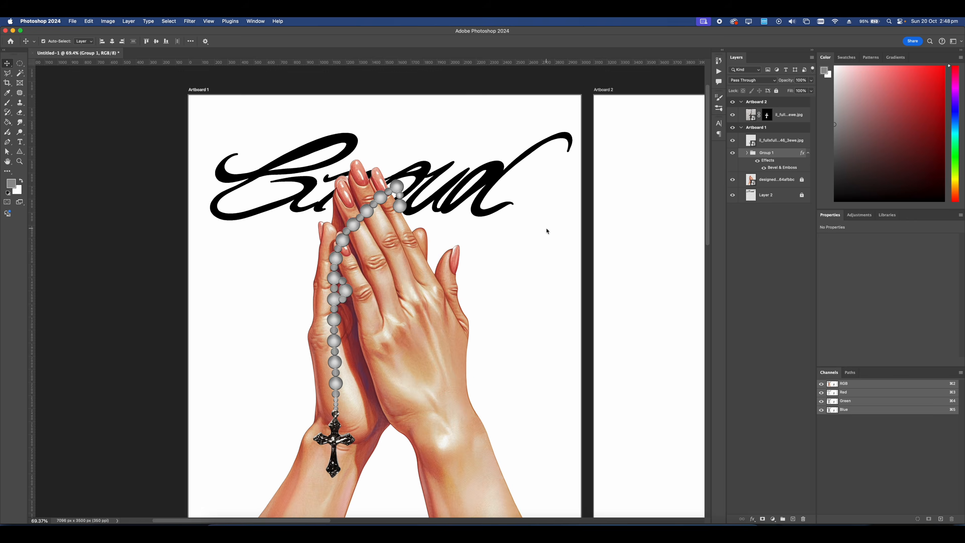
{"action": "scroll", "coordinate": [527, 229], "scroll_direction": "up", "scroll_amount": 10}
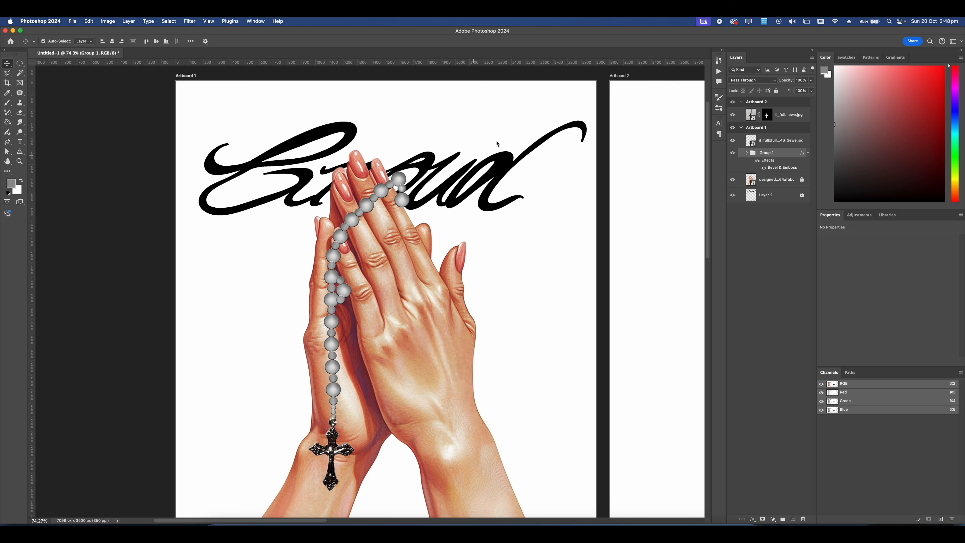
{"action": "right_click", "coordinate": [773, 152]}
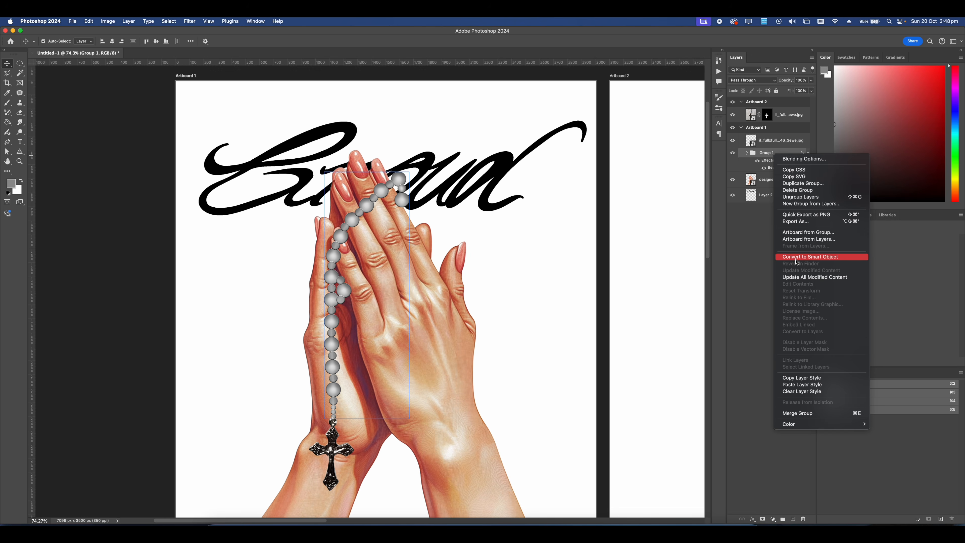
{"action": "left_click", "coordinate": [795, 259]}
{"action": "scroll", "coordinate": [329, 228], "scroll_direction": "up", "scroll_amount": 5}
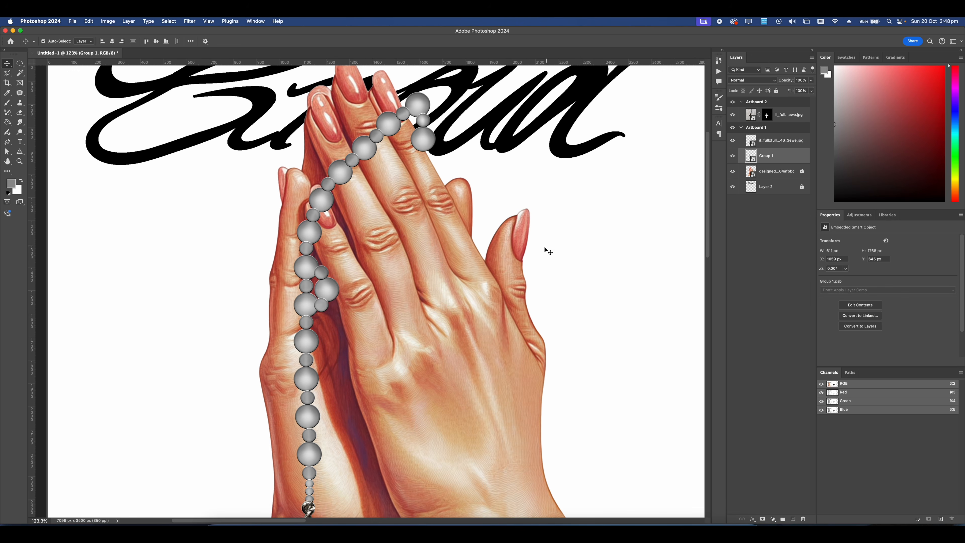
{"action": "left_click", "coordinate": [763, 518]}
- Lower Group 1's opacity and paint black on its mask to tuck the large bead of the middle loop behind the finger
{"action": "scroll", "coordinate": [330, 215], "scroll_direction": "up", "scroll_amount": 3}
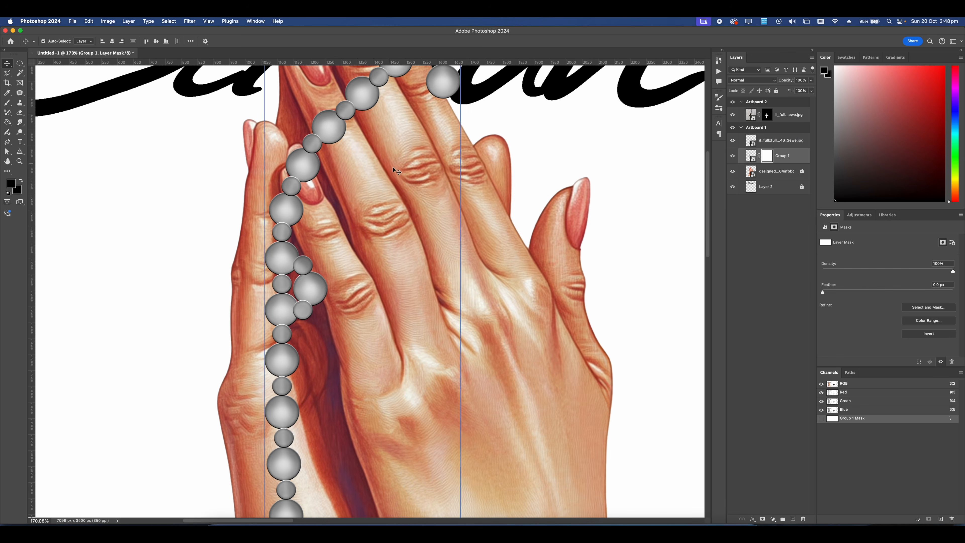
{"action": "key", "text": "b"}
{"action": "scroll", "coordinate": [330, 215], "scroll_direction": "up", "scroll_amount": 4}
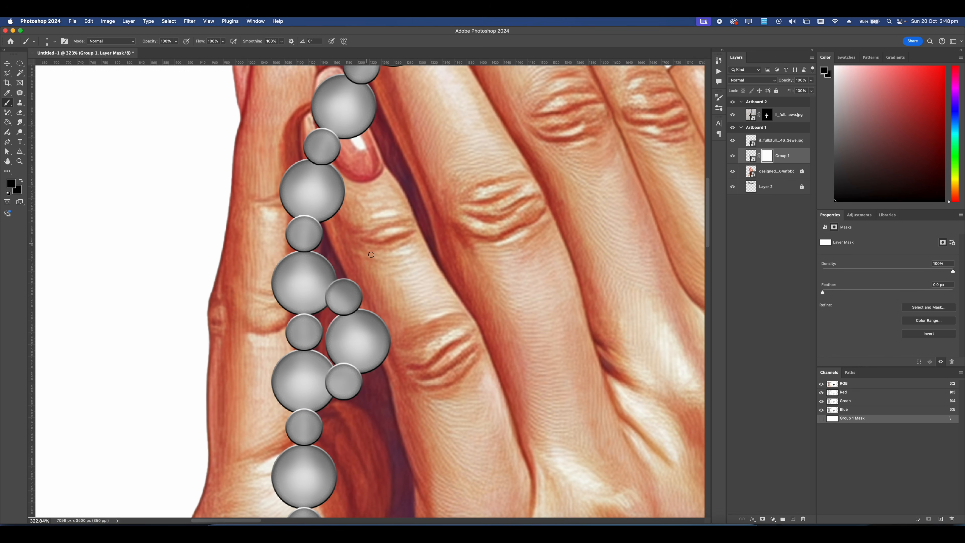
{"action": "right_click", "coordinate": [398, 282]}
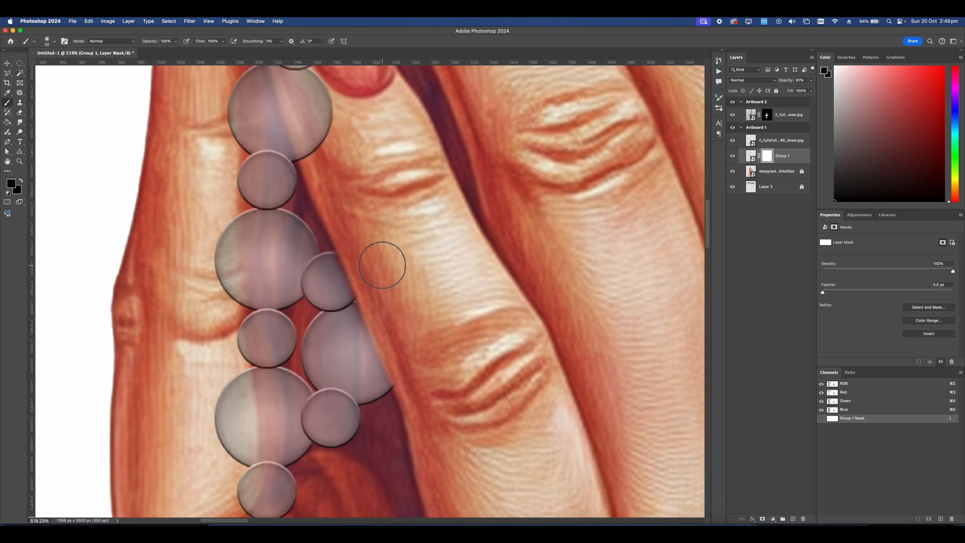
{"action": "scroll", "coordinate": [300, 268], "scroll_direction": "down", "scroll_amount": 3}
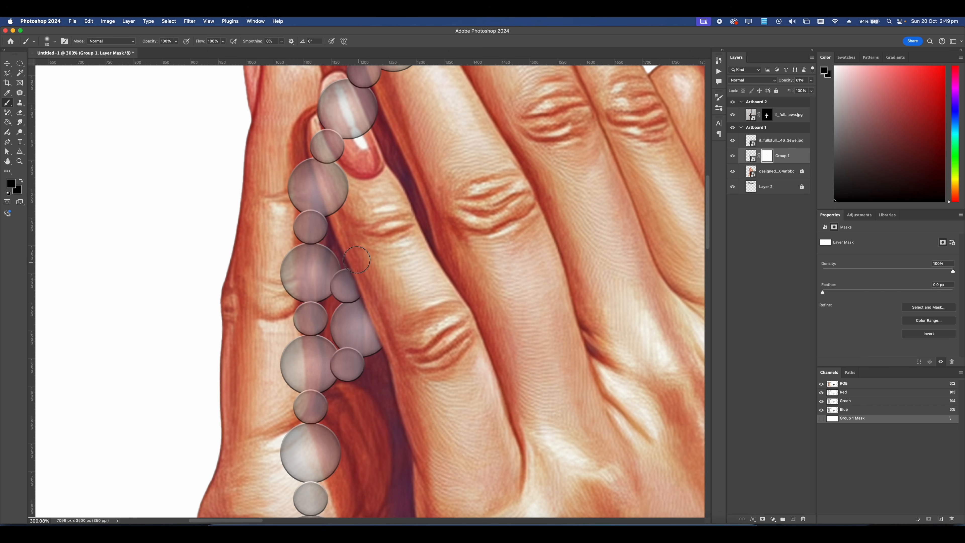
- Mask the end bead at the upper end of the rosary behind the little finger with a small black Soft Round brush
{"action": "scroll", "coordinate": [359, 264], "scroll_direction": "up", "scroll_amount": 10}
{"action": "scroll", "coordinate": [380, 228], "scroll_direction": "right", "scroll_amount": 5}
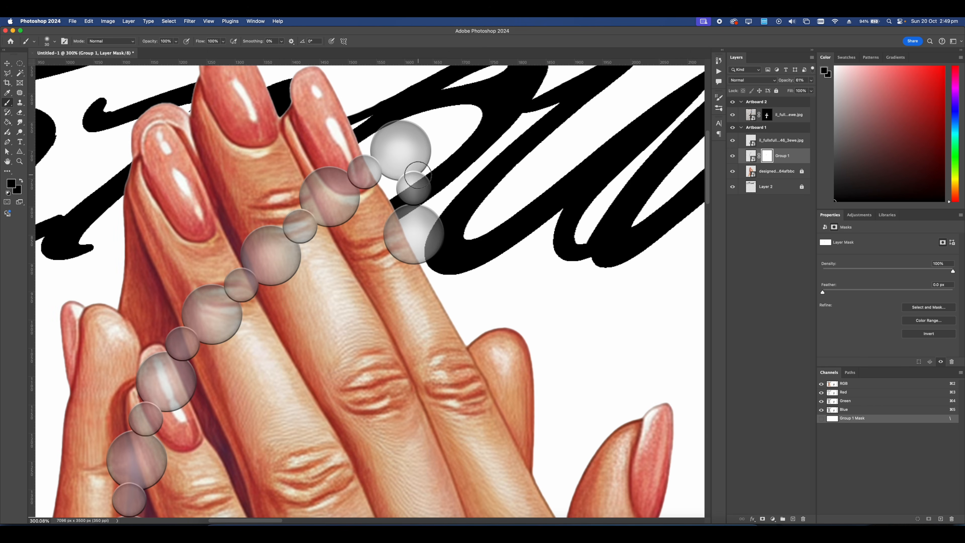
{"action": "scroll", "coordinate": [417, 175], "scroll_direction": "up", "scroll_amount": 5}
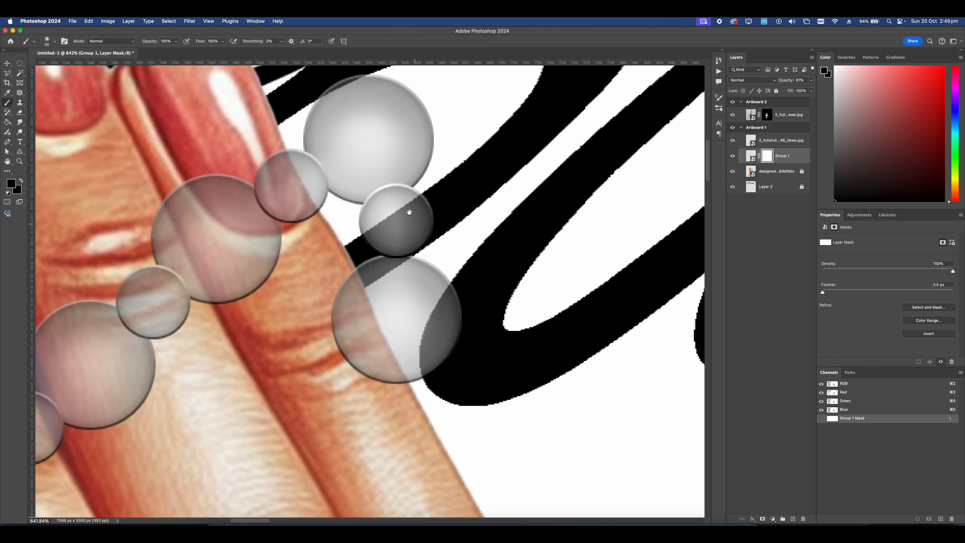
{"action": "left_click_drag", "start_coordinate": [409, 212], "coordinate": [388, 175]}
{"action": "right_click", "coordinate": [412, 206]}
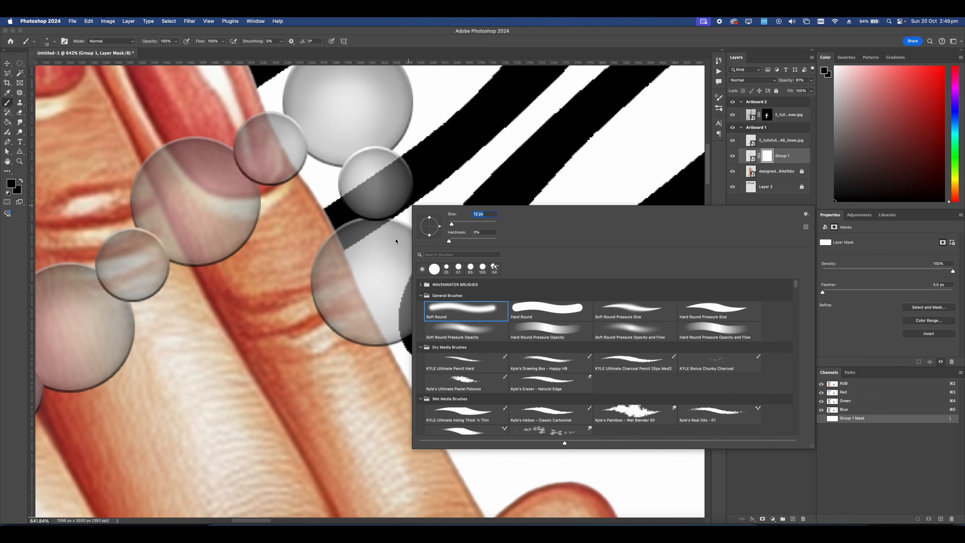
{"action": "left_click", "coordinate": [323, 244]}
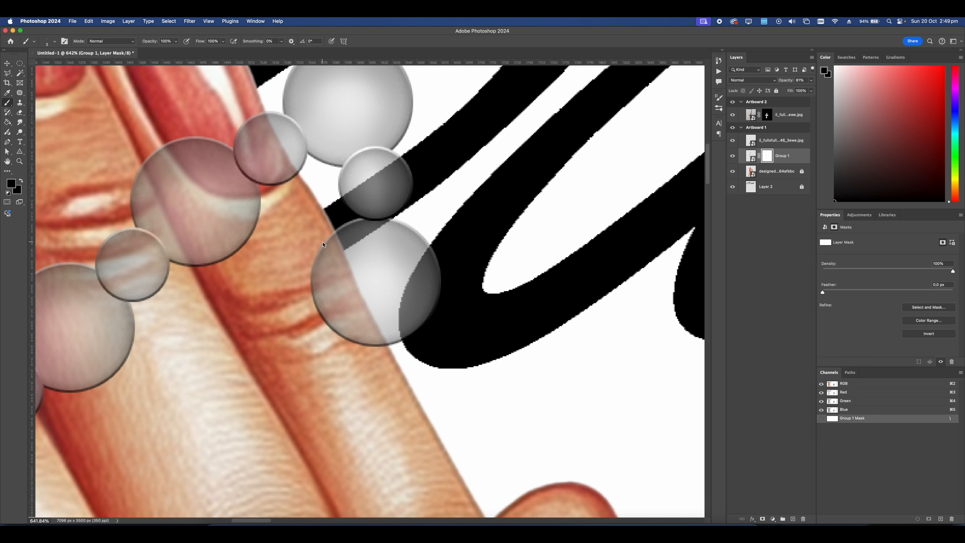
{"action": "right_click", "coordinate": [324, 241]}
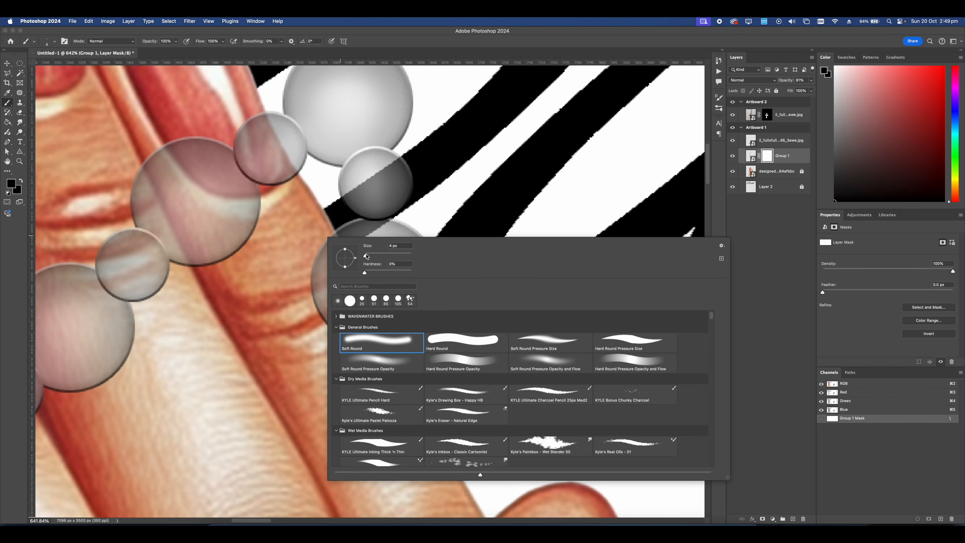
{"action": "left_click", "coordinate": [322, 255]}
{"action": "mouse_move", "coordinate": [330, 233]}
{"action": "left_mouse_down"}
{"action": "mouse_move", "coordinate": [387, 364]}
{"action": "mouse_move", "coordinate": [336, 265]}
{"action": "mouse_move", "coordinate": [335, 280]}
{"action": "mouse_move", "coordinate": [316, 251]}
{"action": "mouse_move", "coordinate": [307, 256]}
{"action": "mouse_move", "coordinate": [326, 331]}
{"action": "mouse_move", "coordinate": [328, 292]}
{"action": "mouse_move", "coordinate": [329, 337]}
{"action": "mouse_move", "coordinate": [335, 330]}
{"action": "mouse_move", "coordinate": [353, 342]}
{"action": "mouse_move", "coordinate": [341, 315]}
{"action": "left_mouse_up"}
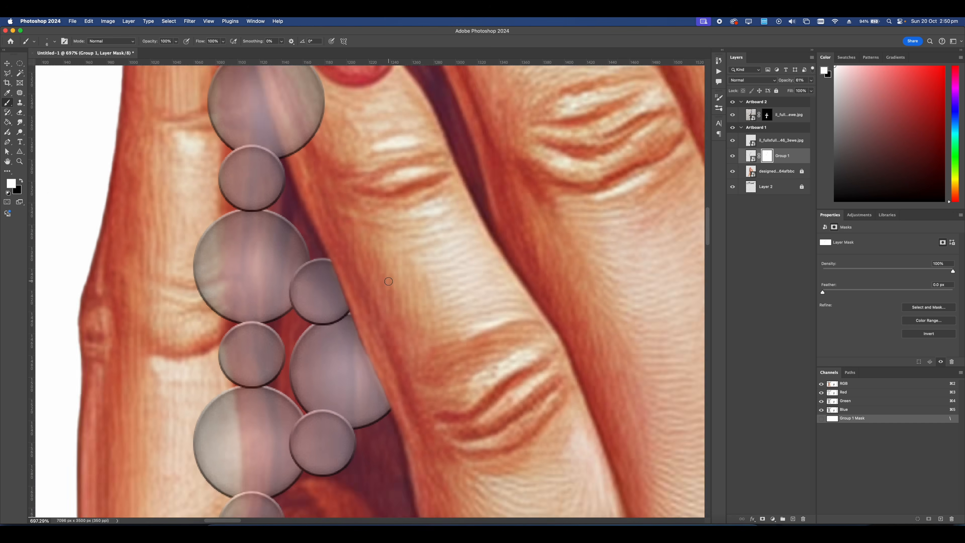
- Add a new empty layer directly above the praying hands layer and below Group 1
{"action": "scroll", "coordinate": [389, 281], "scroll_direction": "down", "scroll_amount": 10}
{"action": "left_click", "coordinate": [764, 177]}
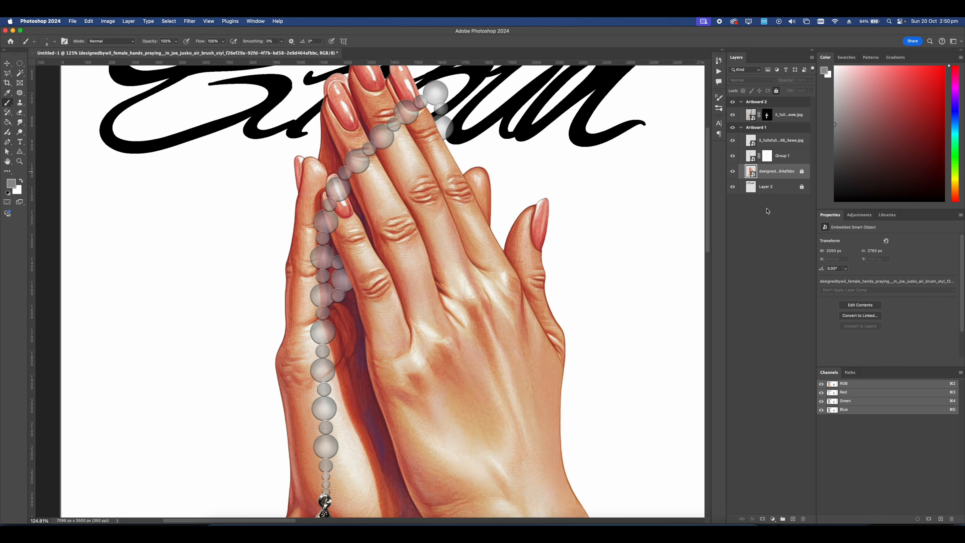
{"action": "left_click", "coordinate": [791, 519]}
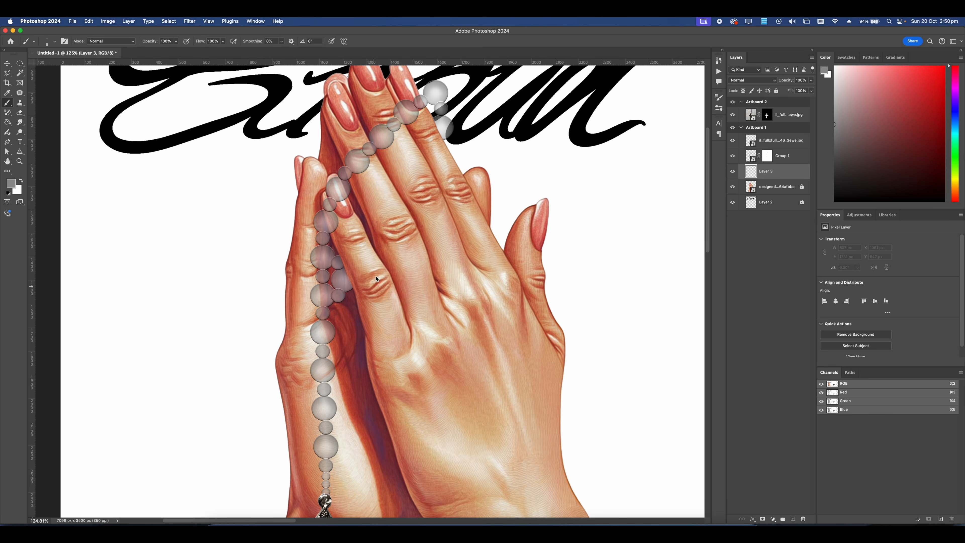
- Paint soft black shadows behind the beads along the whole rosary using a 41 px Soft Round Pressure Opacity and Flow brush
{"action": "scroll", "coordinate": [376, 284], "scroll_direction": "down", "scroll_amount": 3}
{"action": "scroll", "coordinate": [369, 307], "scroll_direction": "up", "scroll_amount": 6}
{"action": "right_click", "coordinate": [368, 307]}
{"action": "left_click", "coordinate": [419, 299]}
{"action": "left_click", "coordinate": [504, 247]}
{"action": "key", "text": "d"}
{"action": "scroll", "coordinate": [418, 244], "scroll_direction": "up", "scroll_amount": 4}
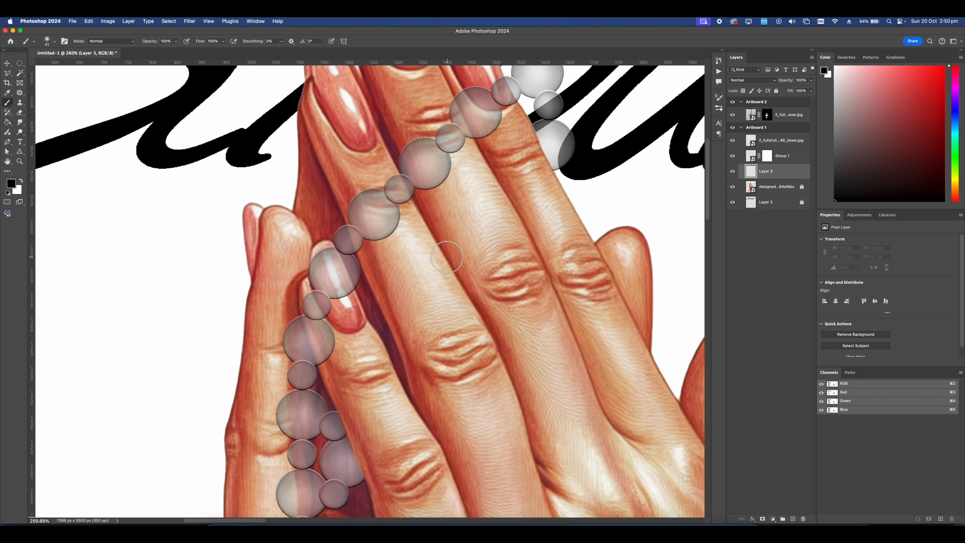
{"action": "mouse_move", "coordinate": [359, 239]}
{"action": "left_mouse_down"}
{"action": "mouse_move", "coordinate": [380, 233]}
{"action": "mouse_move", "coordinate": [499, 107]}
{"action": "left_mouse_up"}
{"action": "mouse_move", "coordinate": [329, 365]}
{"action": "left_mouse_down"}
{"action": "mouse_move", "coordinate": [360, 273]}
{"action": "mouse_move", "coordinate": [348, 266]}
{"action": "mouse_move", "coordinate": [341, 282]}
{"action": "mouse_move", "coordinate": [349, 316]}
{"action": "mouse_move", "coordinate": [348, 215]}
{"action": "left_mouse_up"}
{"action": "left_click_drag", "start_coordinate": [344, 315], "coordinate": [337, 224]}
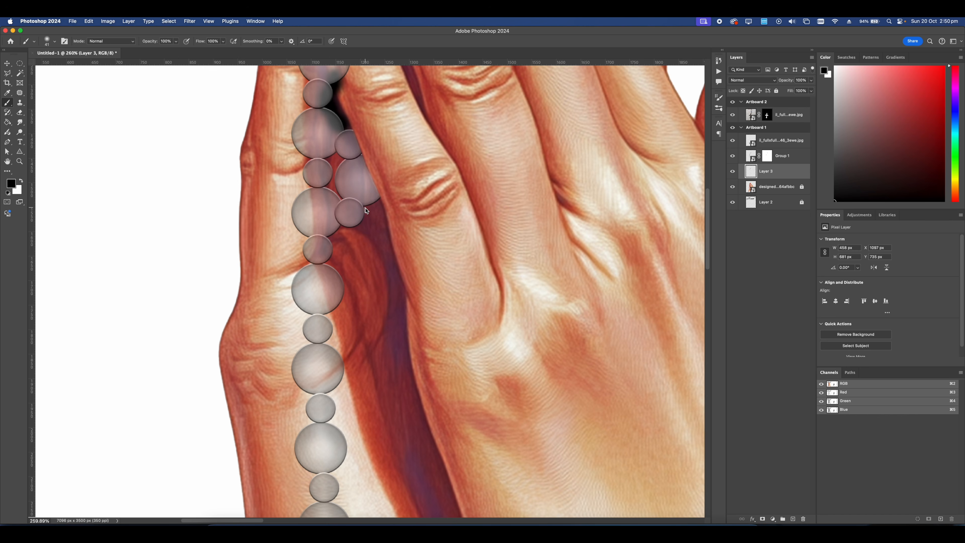
{"action": "scroll", "coordinate": [330, 235], "scroll_direction": "down", "scroll_amount": 4}
{"action": "mouse_move", "coordinate": [336, 233]}
{"action": "left_mouse_down"}
{"action": "mouse_move", "coordinate": [335, 289]}
{"action": "mouse_move", "coordinate": [337, 196]}
{"action": "mouse_move", "coordinate": [348, 220]}
{"action": "mouse_move", "coordinate": [339, 274]}
{"action": "mouse_move", "coordinate": [345, 348]}
{"action": "mouse_move", "coordinate": [350, 261]}
{"action": "mouse_move", "coordinate": [357, 301]}
{"action": "mouse_move", "coordinate": [341, 355]}
{"action": "mouse_move", "coordinate": [346, 388]}
{"action": "left_mouse_up"}
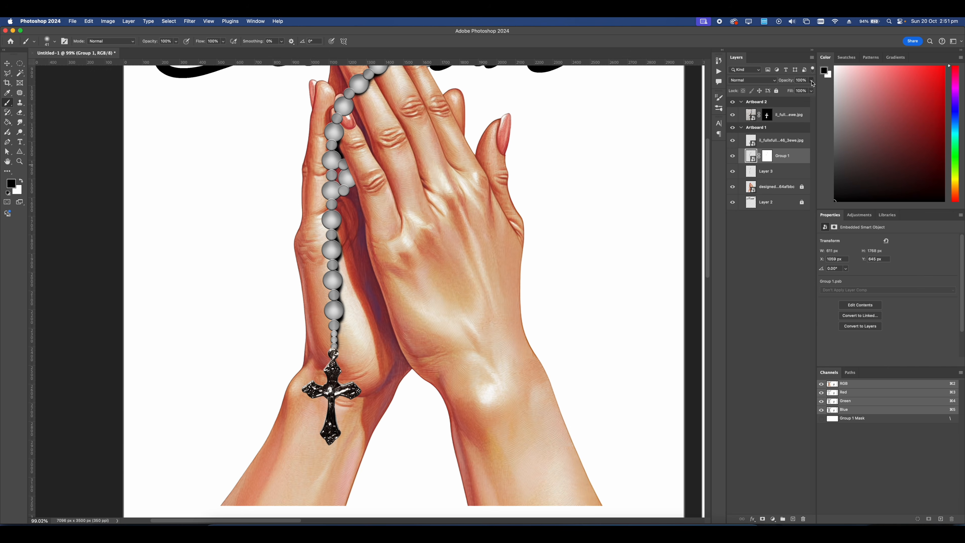
- Lower the opacity of the bead shadow layer to about 72% and check the shading on the hands
{"action": "left_click", "coordinate": [810, 81]}
{"action": "left_click", "coordinate": [781, 144]}
{"action": "left_click", "coordinate": [777, 172]}
{"action": "left_click", "coordinate": [811, 80]}
{"action": "left_click_drag", "start_coordinate": [812, 89], "coordinate": [800, 91]}
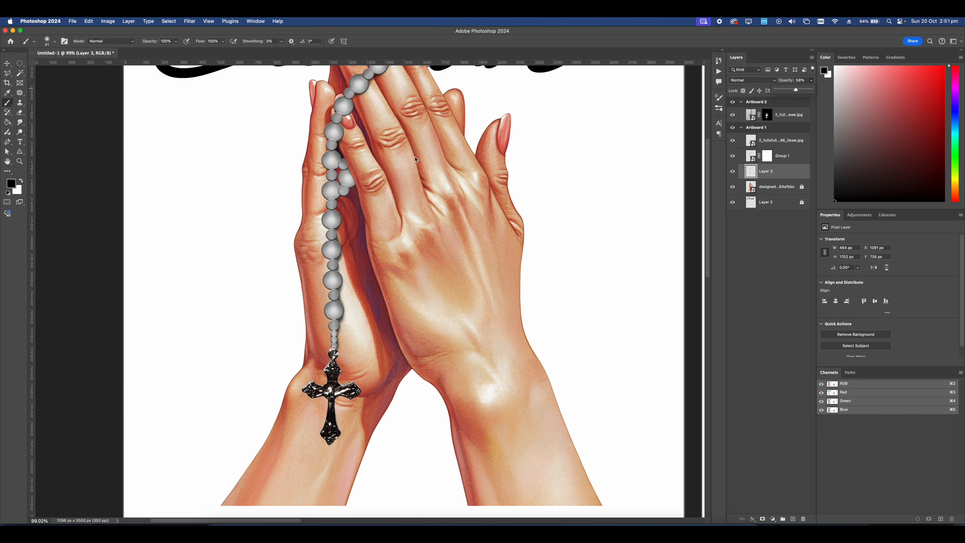
{"action": "scroll", "coordinate": [419, 158], "scroll_direction": "down", "scroll_amount": 5}
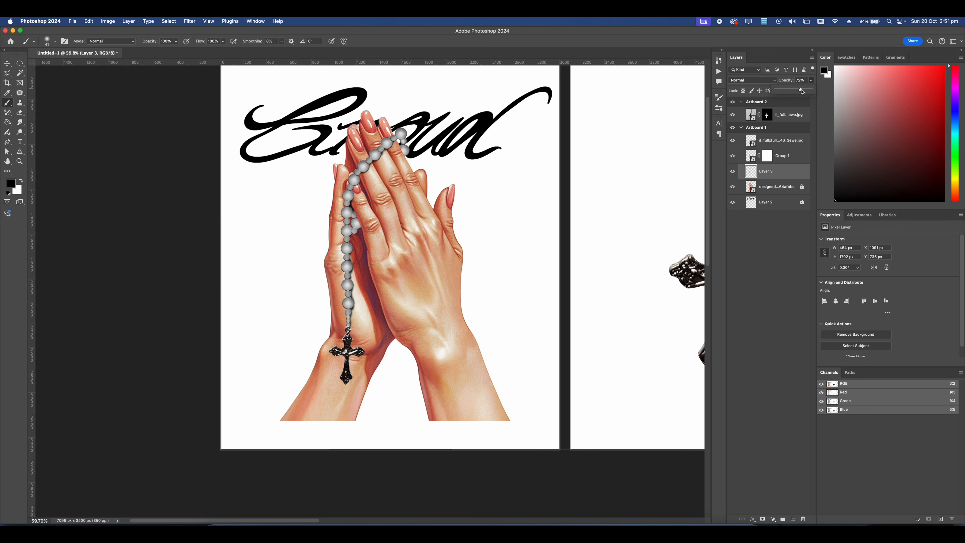
{"action": "scroll", "coordinate": [355, 205], "scroll_direction": "up", "scroll_amount": 5}
- Group the cross, bead, shadow and hands layers, collapse the group and switch its visibility off and on to check it
{"action": "scroll", "coordinate": [356, 205], "scroll_direction": "down", "scroll_amount": 6}
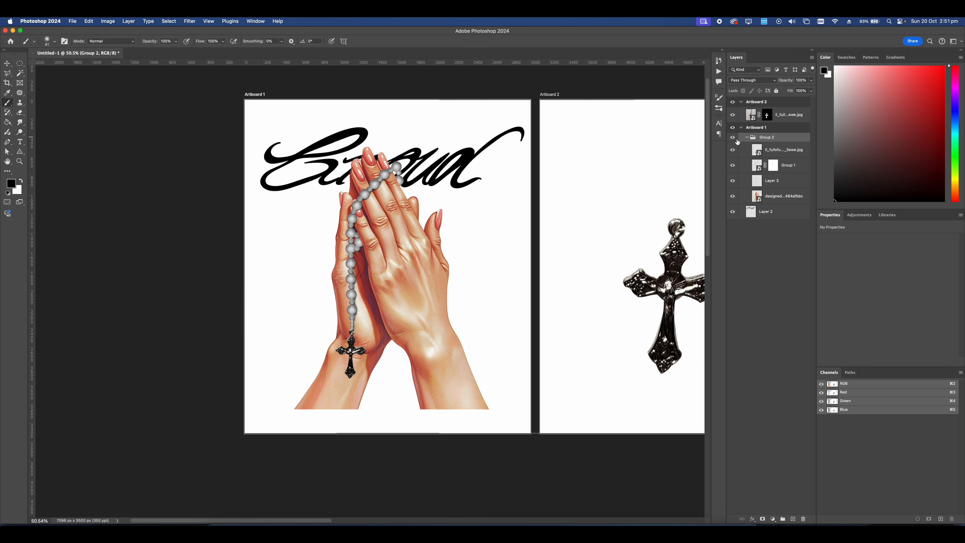
{"action": "left_click", "coordinate": [747, 138]}
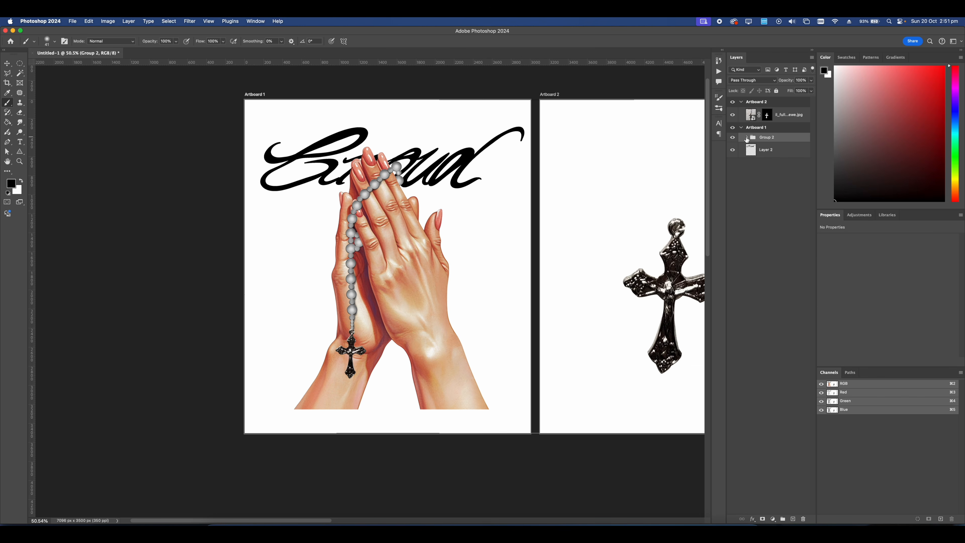
{"action": "left_click", "coordinate": [732, 138]}
{"action": "left_click", "coordinate": [732, 138]}
{"action": "scroll", "coordinate": [458, 214], "scroll_direction": "up", "scroll_amount": 8}
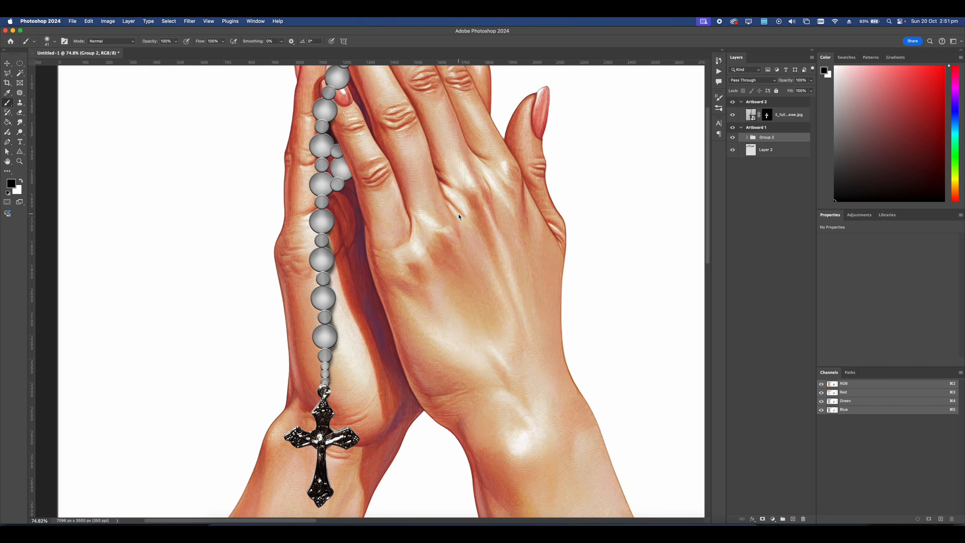
{"action": "scroll", "coordinate": [458, 214], "scroll_direction": "down", "scroll_amount": 6}
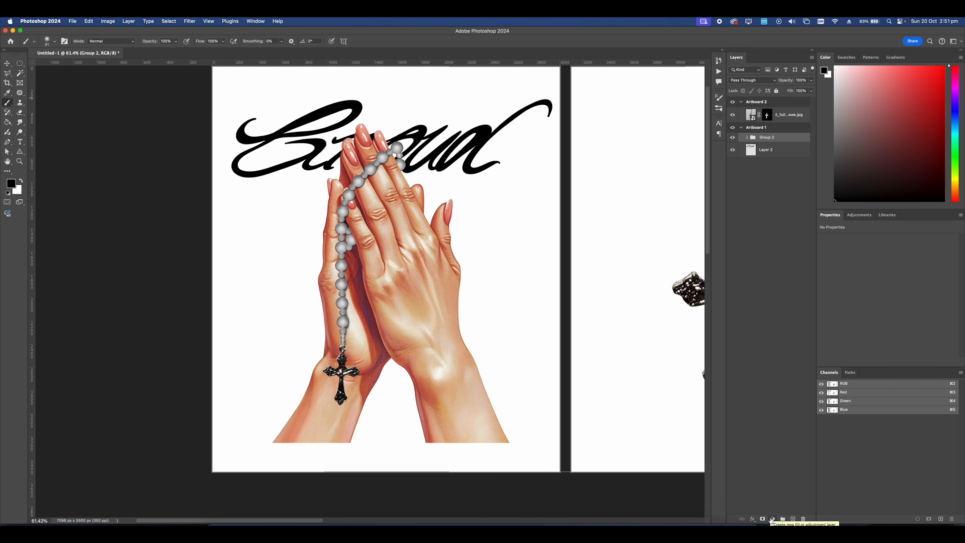
- Add a white layer mask to the hands group and set up a black Soft Round brush in Dissolve mode
{"action": "left_click", "coordinate": [762, 519]}
{"action": "scroll", "coordinate": [457, 329], "scroll_direction": "down", "scroll_amount": 2}
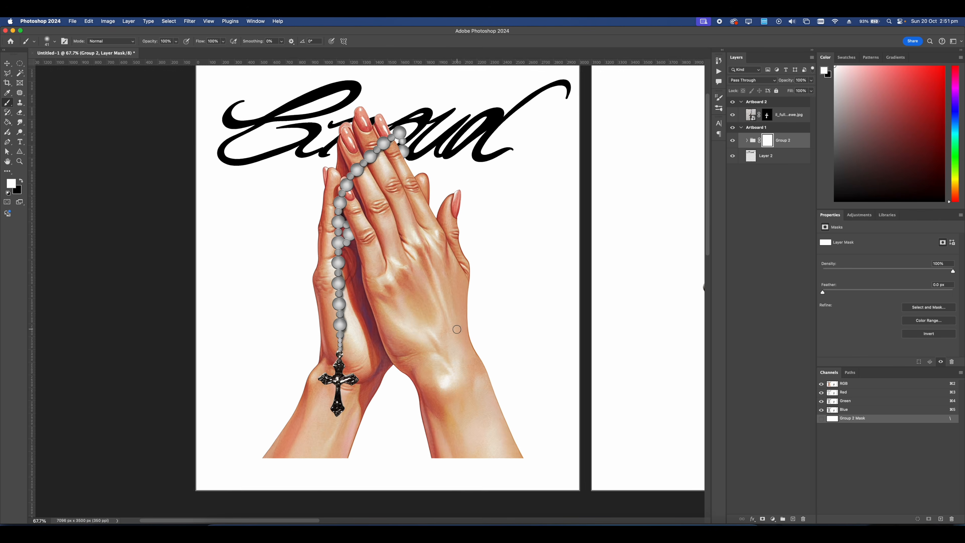
{"action": "right_click", "coordinate": [413, 289]}
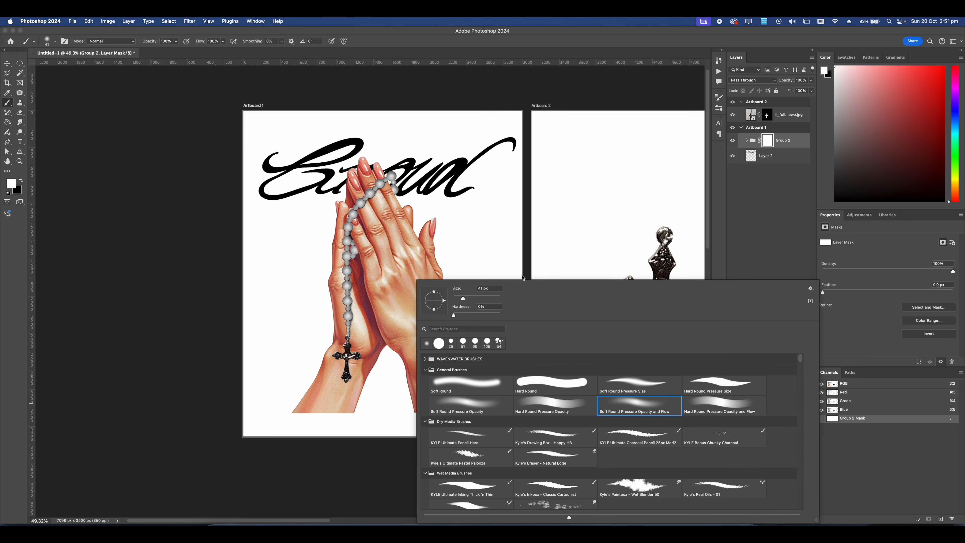
{"action": "key", "text": "x"}
{"action": "key", "text": "Escape"}
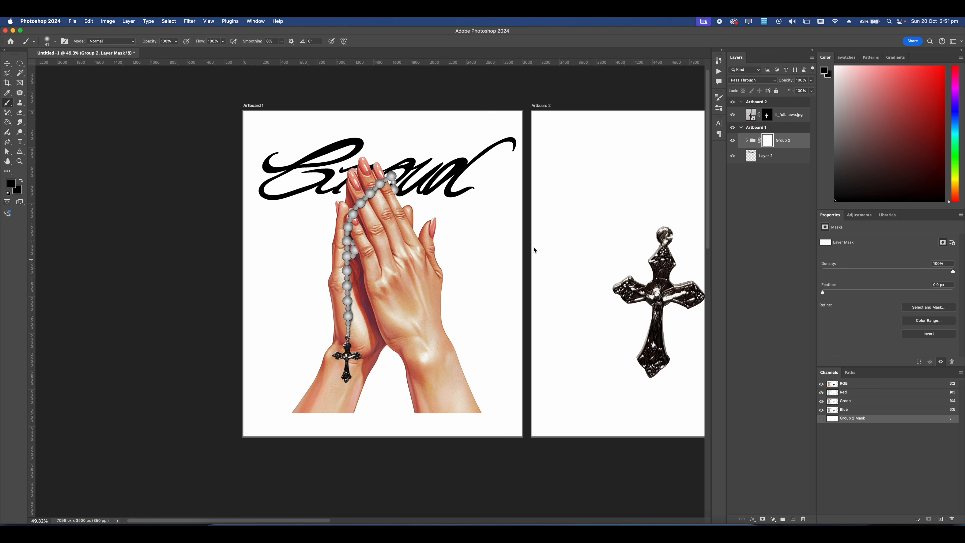
{"action": "right_click", "coordinate": [276, 379]}
{"action": "left_click", "coordinate": [339, 386]}
{"action": "left_click", "coordinate": [99, 43]}
{"action": "left_click", "coordinate": [98, 46]}
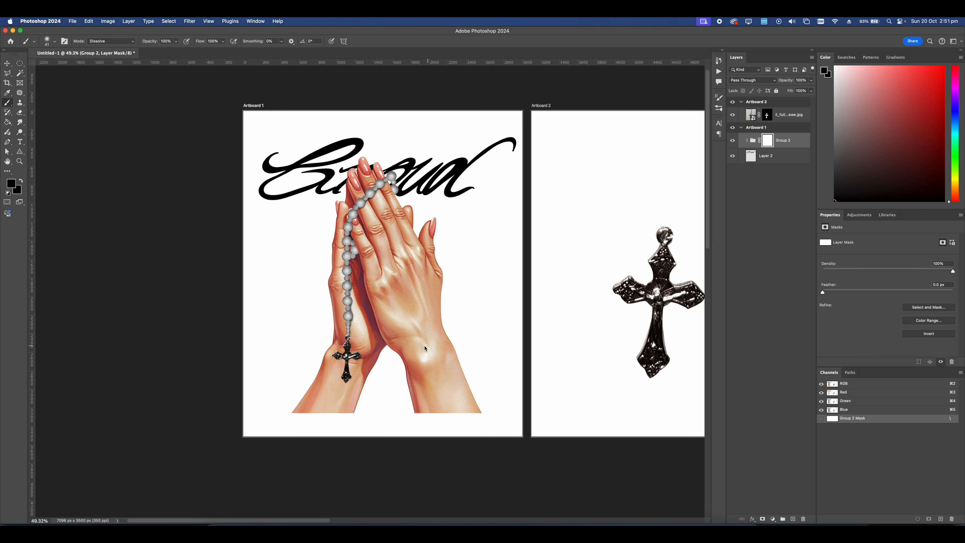
- Enlarge the brush to 182 px and paint black on the group's mask to fade out the cut-off lower edges of both forearms
{"action": "right_click", "coordinate": [425, 348]}
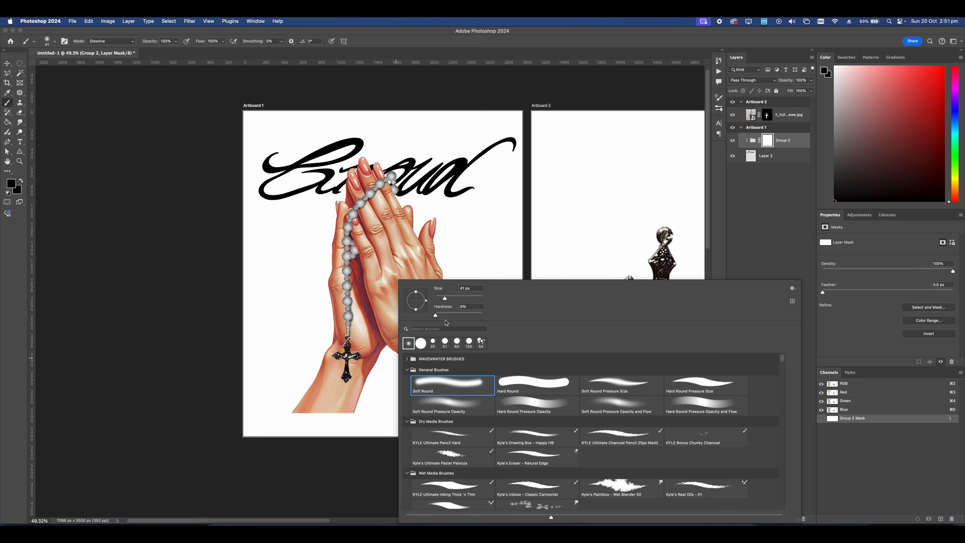
{"action": "left_click", "coordinate": [358, 393]}
{"action": "key", "text": "super+z"}
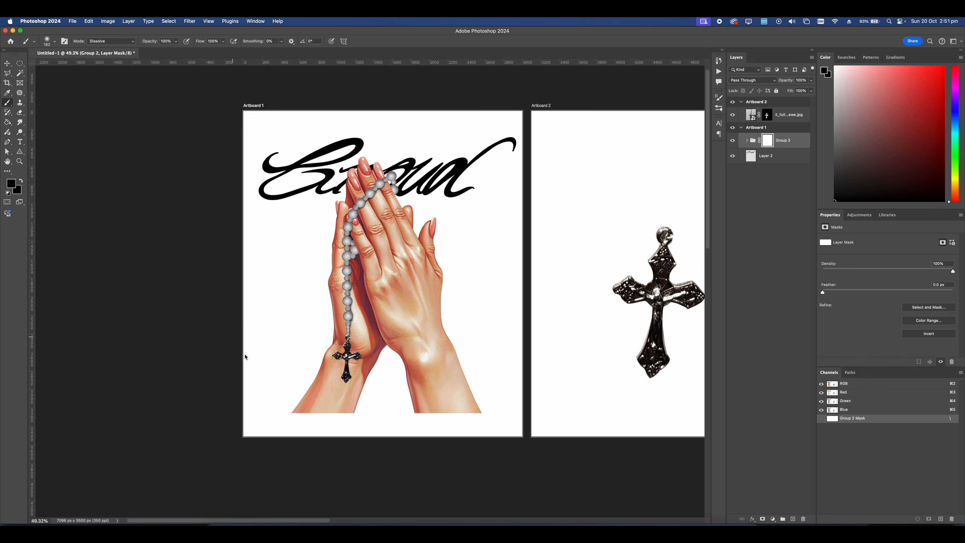
{"action": "mouse_move", "coordinate": [330, 403]}
{"action": "left_mouse_down"}
{"action": "mouse_move", "coordinate": [281, 381]}
{"action": "mouse_move", "coordinate": [320, 410]}
{"action": "mouse_move", "coordinate": [401, 434]}
{"action": "mouse_move", "coordinate": [392, 413]}
{"action": "mouse_move", "coordinate": [461, 416]}
{"action": "mouse_move", "coordinate": [478, 375]}
{"action": "mouse_move", "coordinate": [429, 416]}
{"action": "mouse_move", "coordinate": [397, 427]}
{"action": "mouse_move", "coordinate": [476, 418]}
{"action": "mouse_move", "coordinate": [414, 422]}
{"action": "mouse_move", "coordinate": [481, 390]}
{"action": "mouse_move", "coordinate": [398, 412]}
{"action": "mouse_move", "coordinate": [463, 394]}
{"action": "mouse_move", "coordinate": [403, 409]}
{"action": "mouse_move", "coordinate": [464, 383]}
{"action": "mouse_move", "coordinate": [339, 411]}
{"action": "left_mouse_up"}
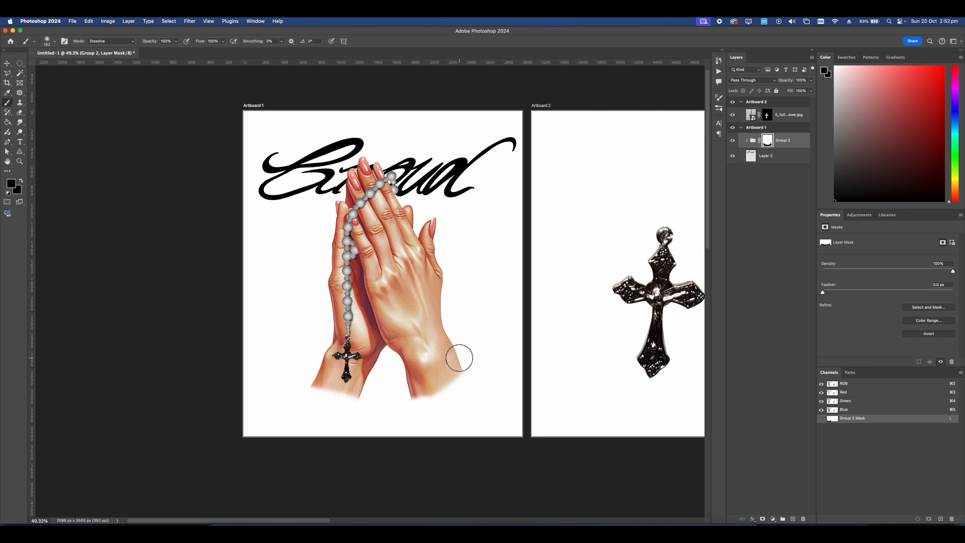
- Add a new layer above the group and hand-letter "Save Me Lord" in black beside the wrist with a 20 px Wavenwater brush
{"action": "scroll", "coordinate": [412, 270], "scroll_direction": "up", "scroll_amount": 5}
{"action": "scroll", "coordinate": [411, 270], "scroll_direction": "down", "scroll_amount": 3}
{"action": "left_click", "coordinate": [514, 340]}
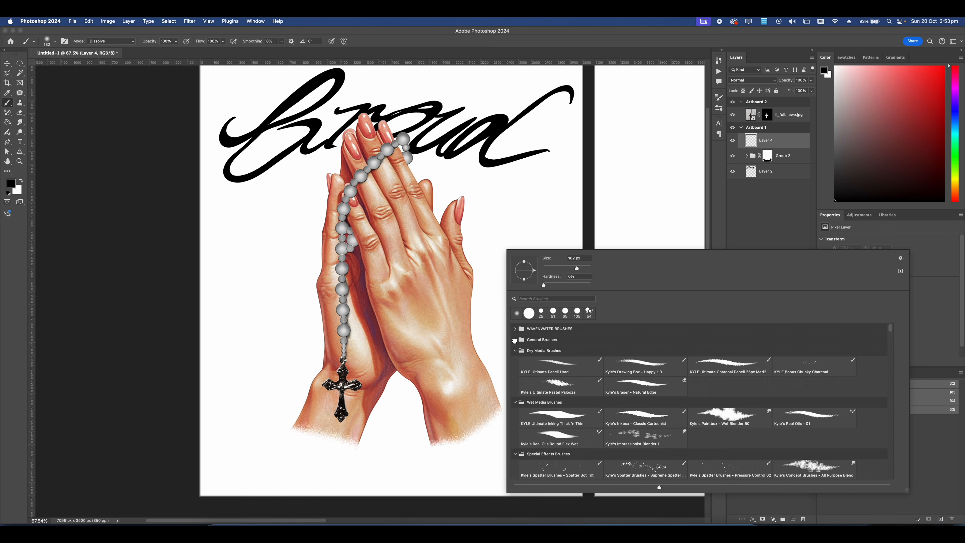
{"action": "left_click", "coordinate": [513, 328]}
{"action": "double_click", "coordinate": [585, 351]}
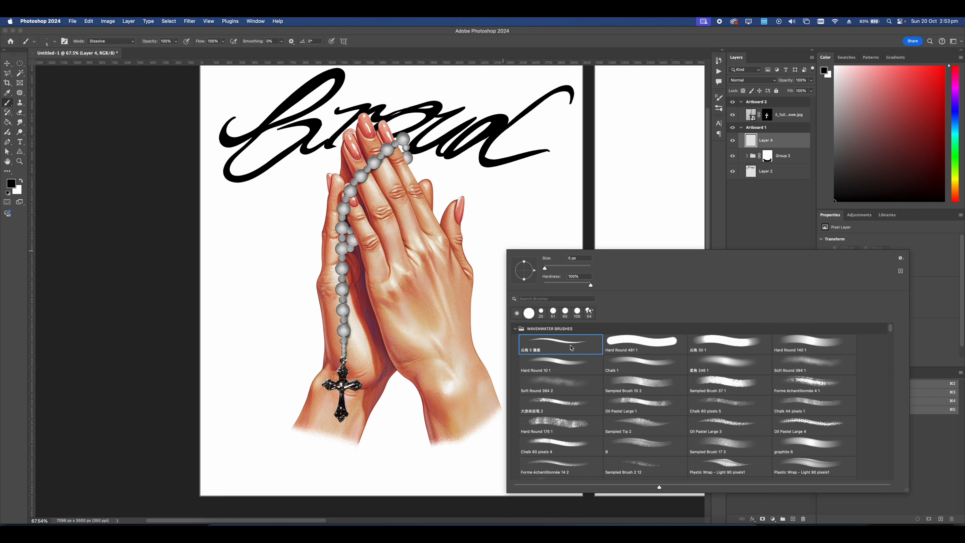
{"action": "right_click", "coordinate": [478, 276]}
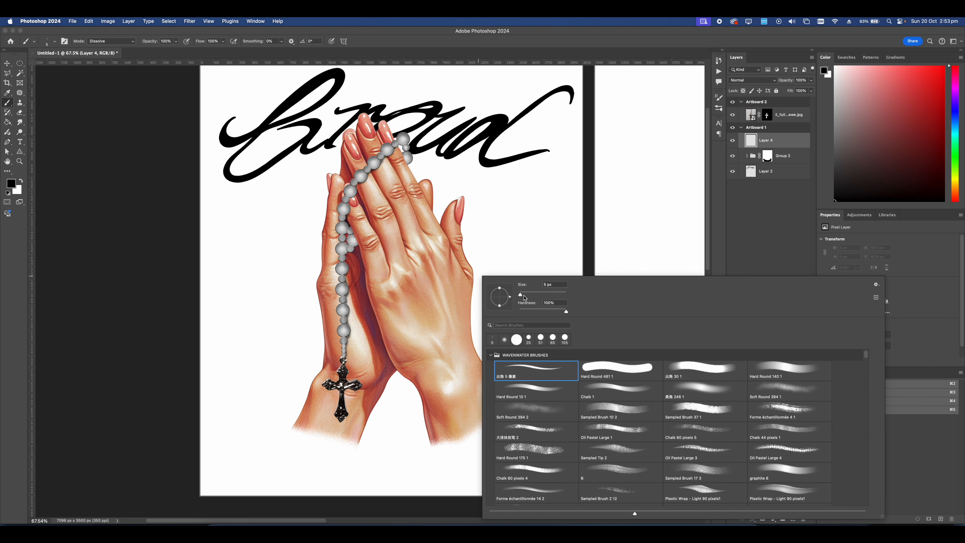
{"action": "left_click", "coordinate": [601, 367]}
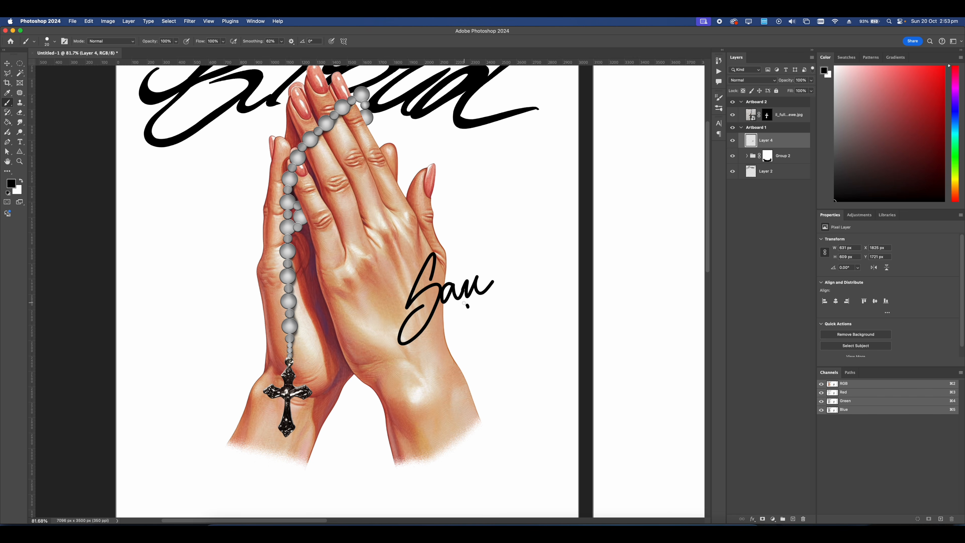
{"action": "key", "text": "super+z"}
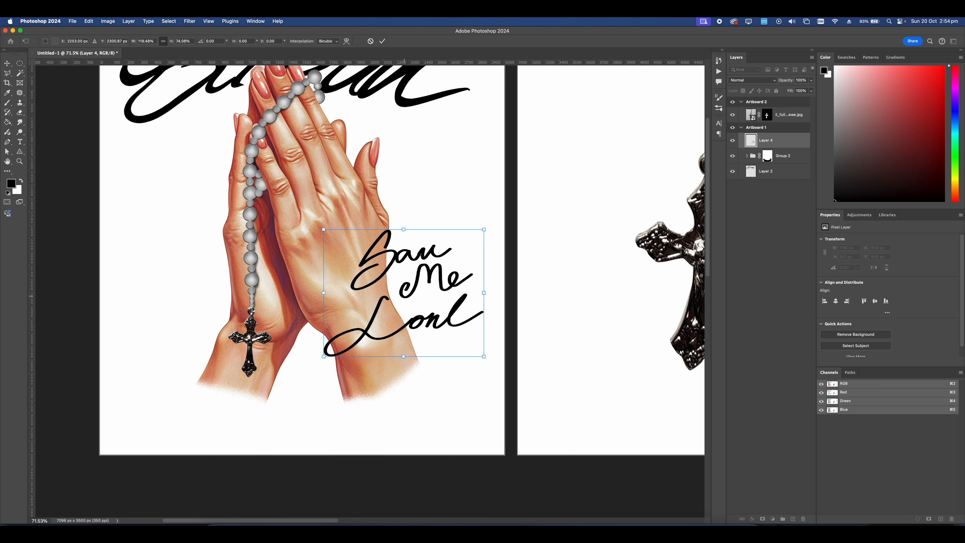
- Scale the lettering to 119.48% width and 74.06% height, and slant it with a Perspective transform
{"action": "key", "text": "Return"}
{"action": "key", "text": "super+t"}
{"action": "right_click", "coordinate": [405, 293]}
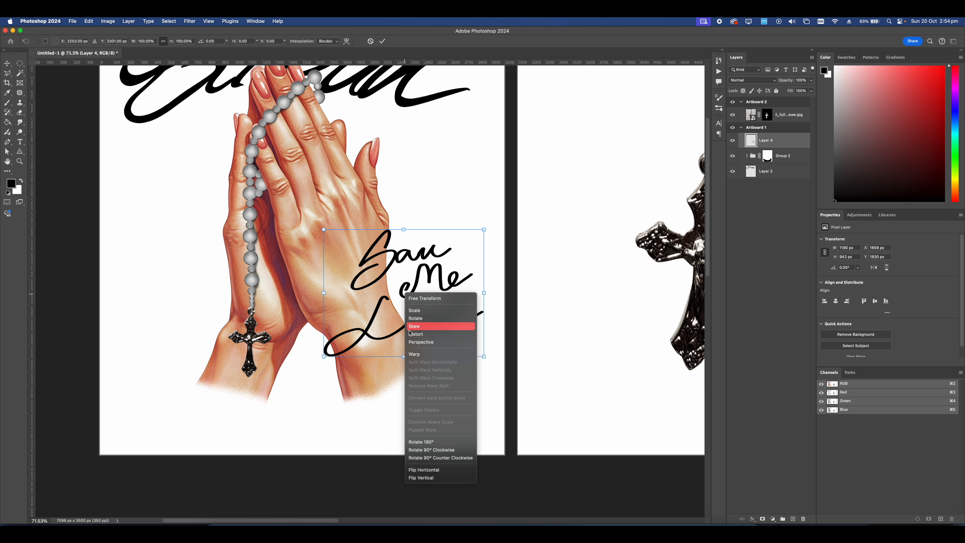
{"action": "left_click", "coordinate": [423, 343]}
{"action": "mouse_move", "coordinate": [402, 229]}
{"action": "left_mouse_down"}
{"action": "mouse_move", "coordinate": [432, 231]}
{"action": "mouse_move", "coordinate": [356, 247]}
{"action": "mouse_move", "coordinate": [376, 247]}
{"action": "left_mouse_up"}
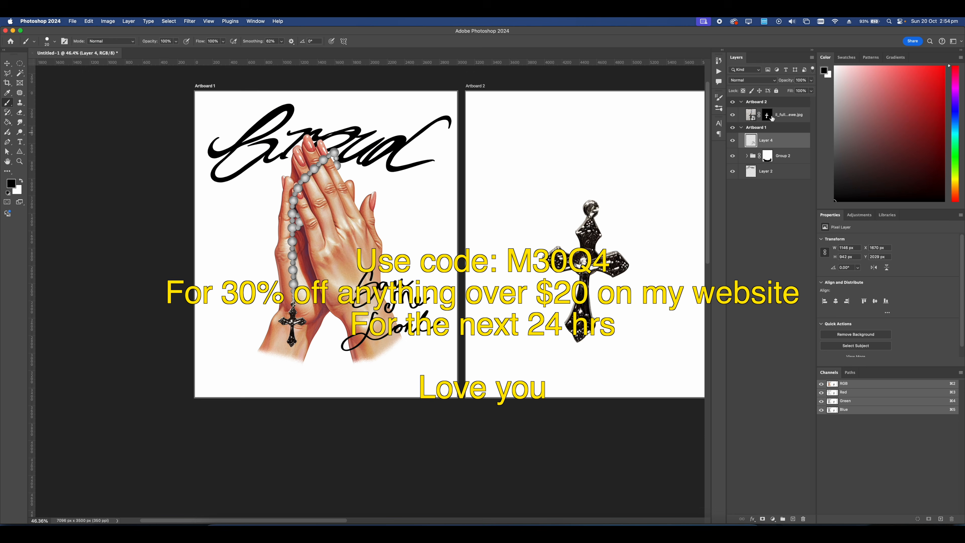
- Copy the masked cross from Artboard 2 behind the hands, one on each side, and rotate the left-hand cross to -13.40°
{"action": "left_click", "coordinate": [776, 118]}
{"action": "left_click_drag", "start_coordinate": [777, 120], "coordinate": [746, 169]}
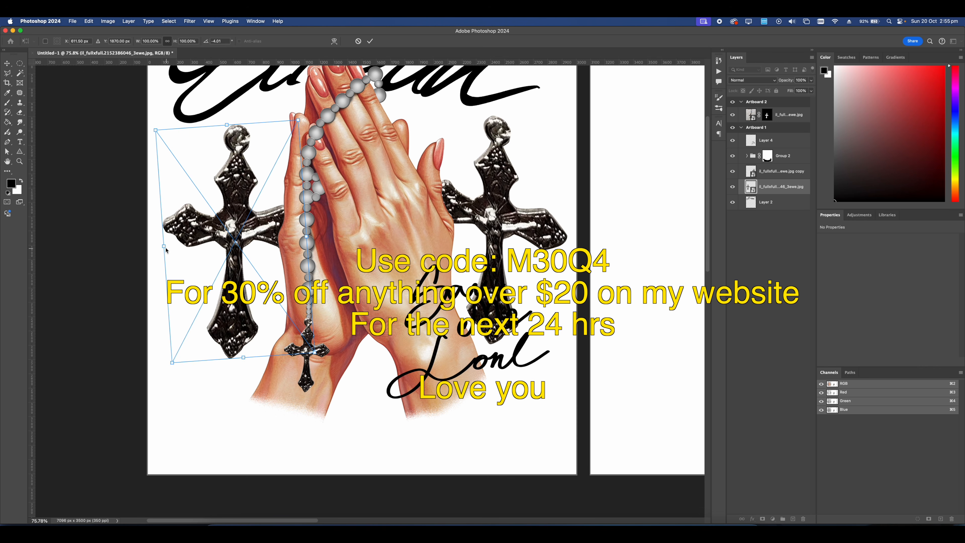
{"action": "left_click_drag", "start_coordinate": [166, 250], "coordinate": [179, 269]}
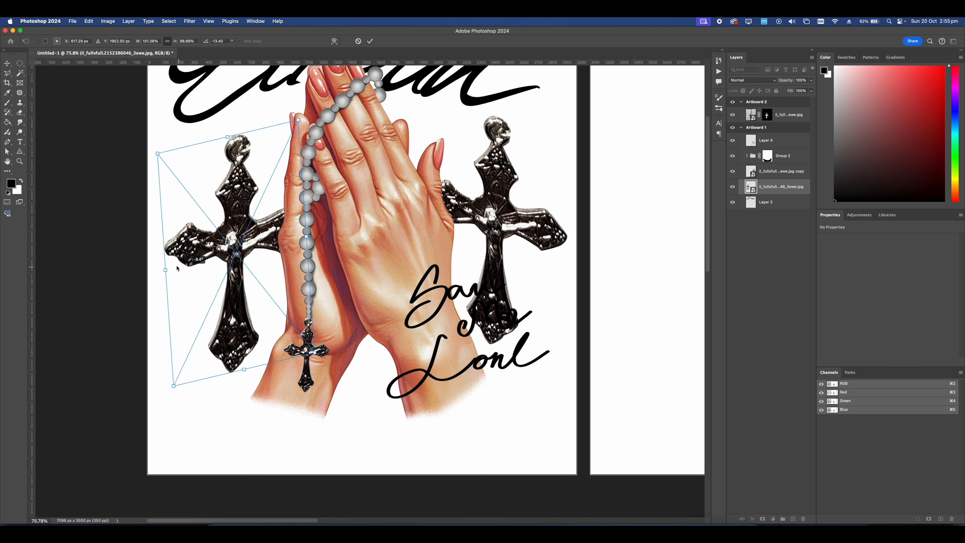
{"action": "left_click_drag", "start_coordinate": [229, 202], "coordinate": [224, 180]}
{"action": "key", "text": "Return"}
{"action": "key", "text": "super+0"}
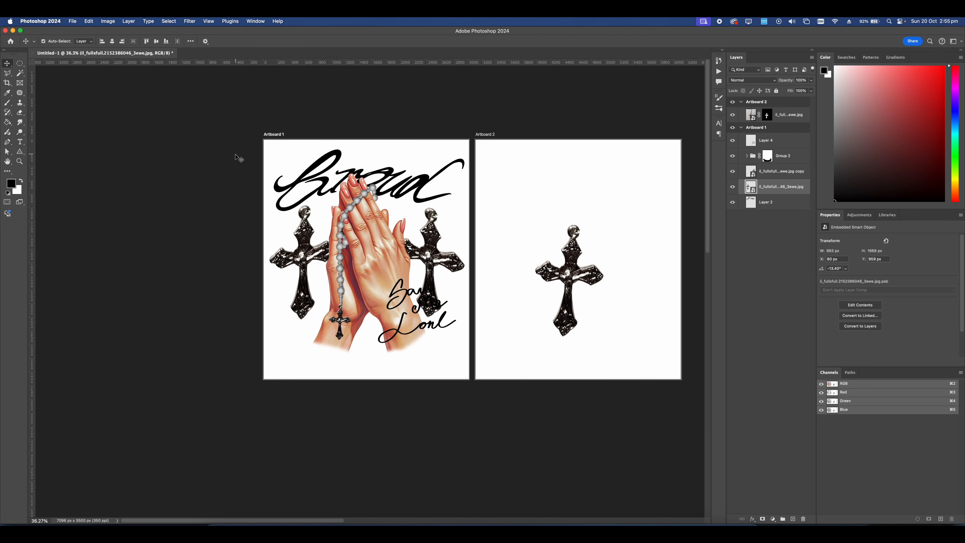
- Hide the original cross layer on Artboard 2
{"action": "left_click", "coordinate": [651, 290]}
{"action": "left_click", "coordinate": [733, 116]}
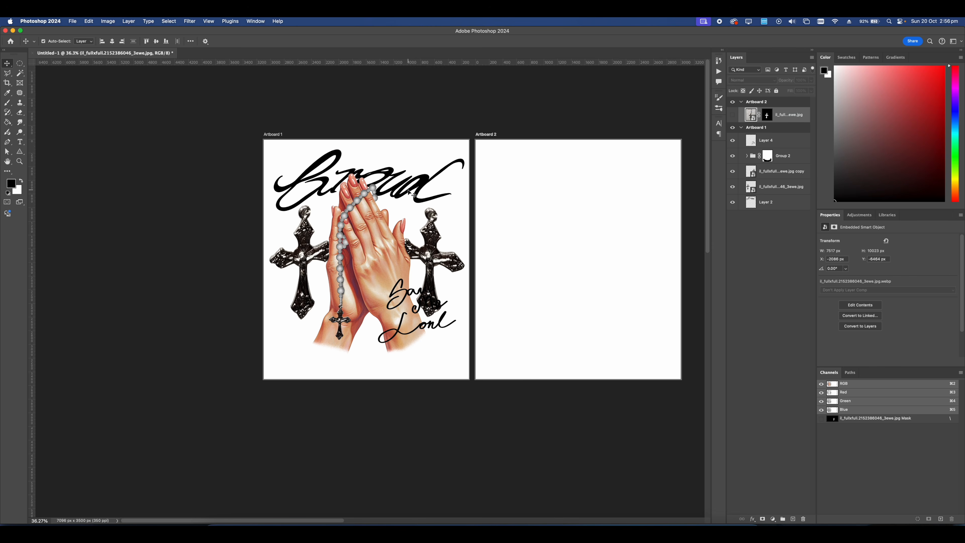
{"action": "scroll", "coordinate": [409, 191], "scroll_direction": "up", "scroll_amount": 5}
{"action": "scroll", "coordinate": [409, 191], "scroll_direction": "down", "scroll_amount": 4}
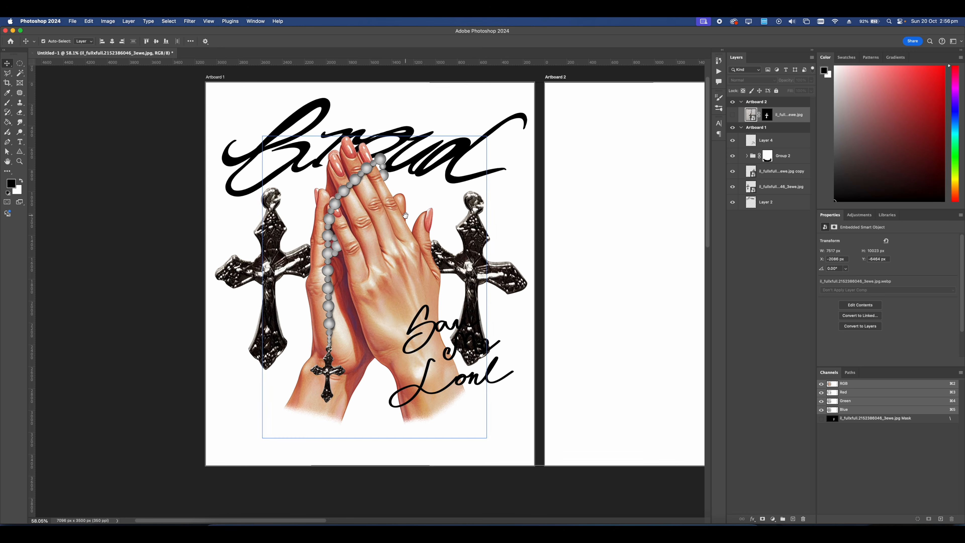
- Apply the red chrome preset from the CHROMETONE_LayerStyles set to the large script title on Layer 2
{"action": "left_click", "coordinate": [743, 205]}
{"action": "left_click", "coordinate": [732, 202]}
{"action": "left_click", "coordinate": [732, 201]}
{"action": "right_click", "coordinate": [766, 201]}
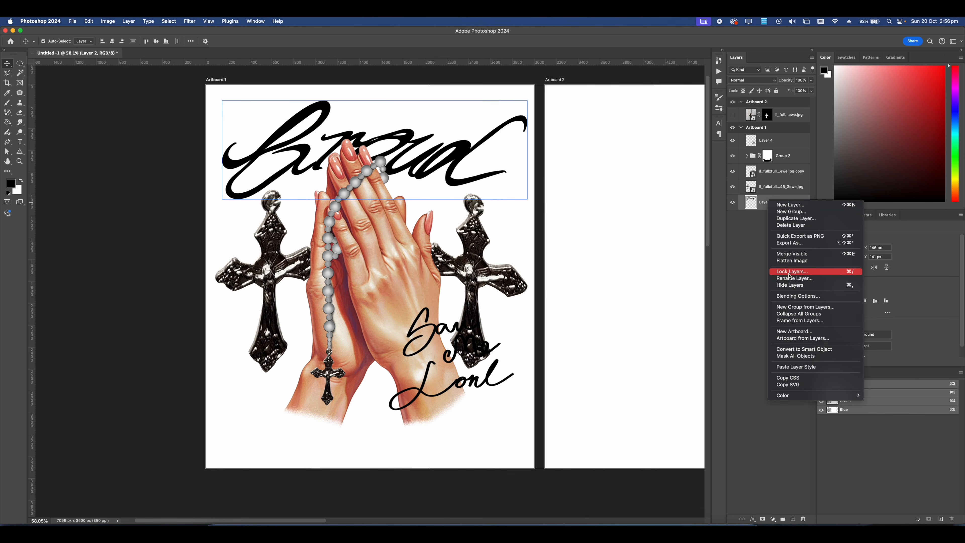
{"action": "left_click", "coordinate": [798, 296]}
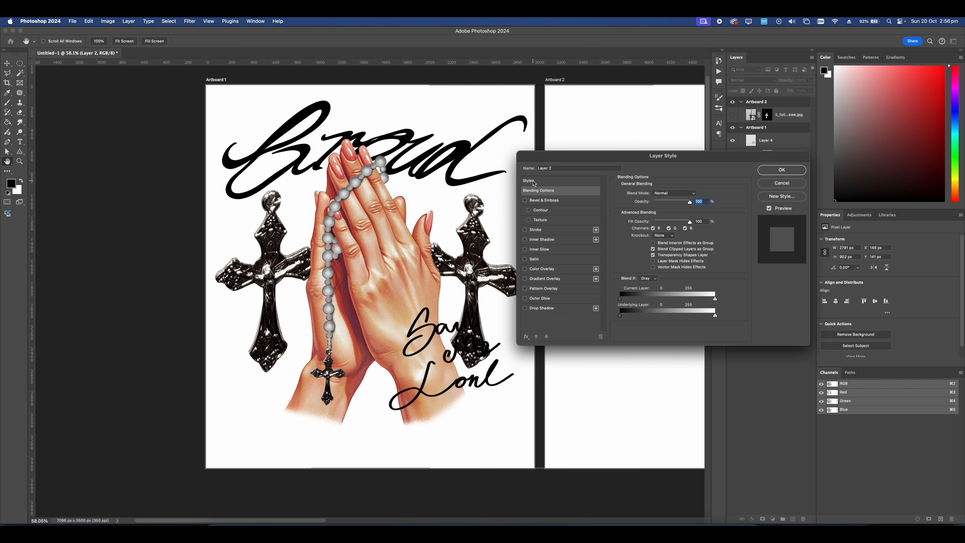
{"action": "left_click", "coordinate": [534, 181]}
{"action": "left_click", "coordinate": [657, 277]}
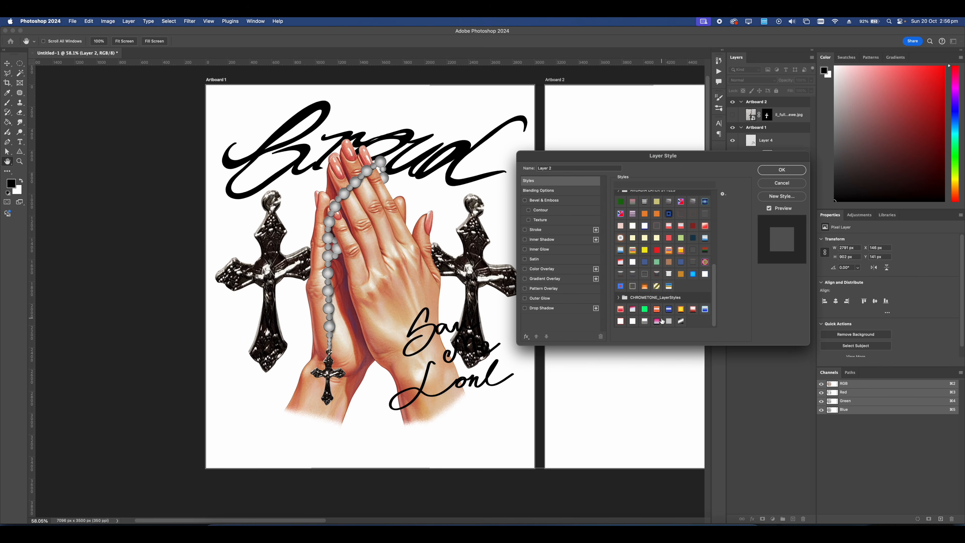
{"action": "left_click", "coordinate": [693, 309]}
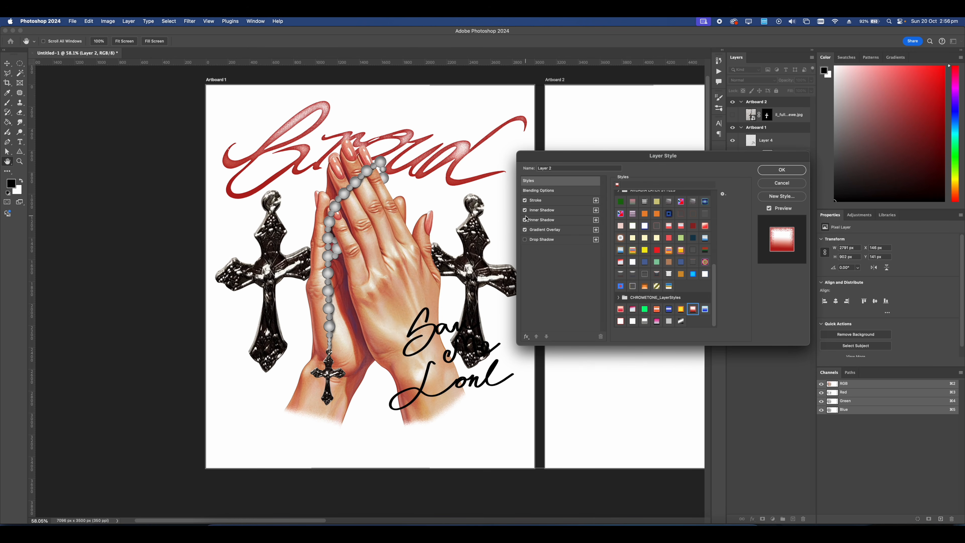
- Preview the title's style with and without its Stroke effect, keep the stroke on, and recolor it from white to light red
{"action": "left_click", "coordinate": [525, 200]}
{"action": "left_click", "coordinate": [525, 200]}
{"action": "left_click", "coordinate": [525, 201]}
{"action": "left_click", "coordinate": [524, 200]}
{"action": "left_click", "coordinate": [524, 200]}
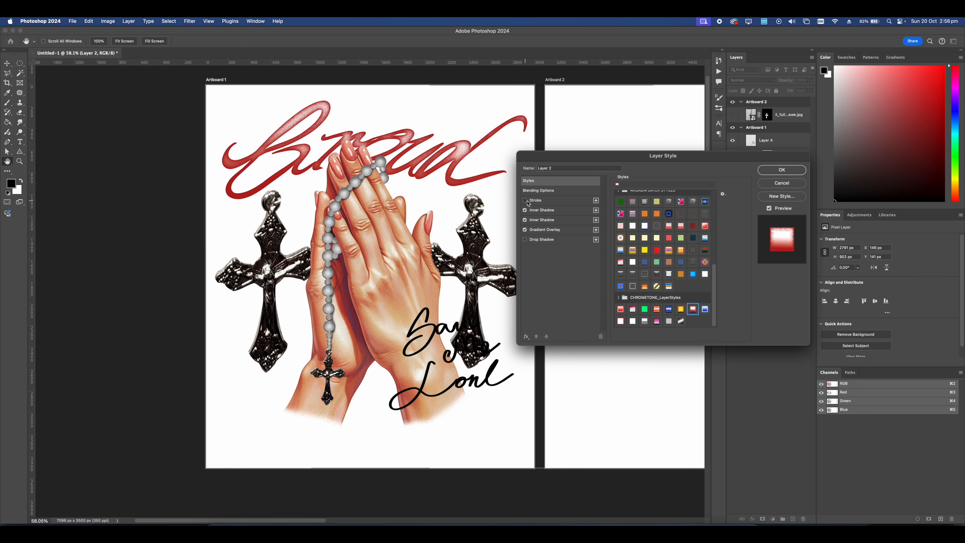
{"action": "left_click", "coordinate": [526, 201]}
{"action": "left_click", "coordinate": [635, 251]}
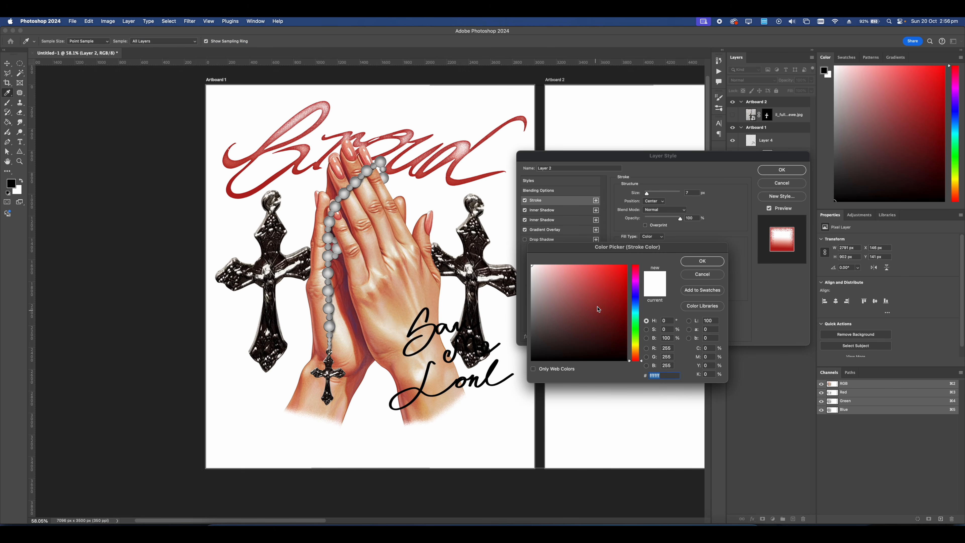
{"action": "left_click", "coordinate": [587, 269]}
{"action": "left_click_drag", "start_coordinate": [588, 272], "coordinate": [565, 255]}
{"action": "left_click", "coordinate": [576, 296]}
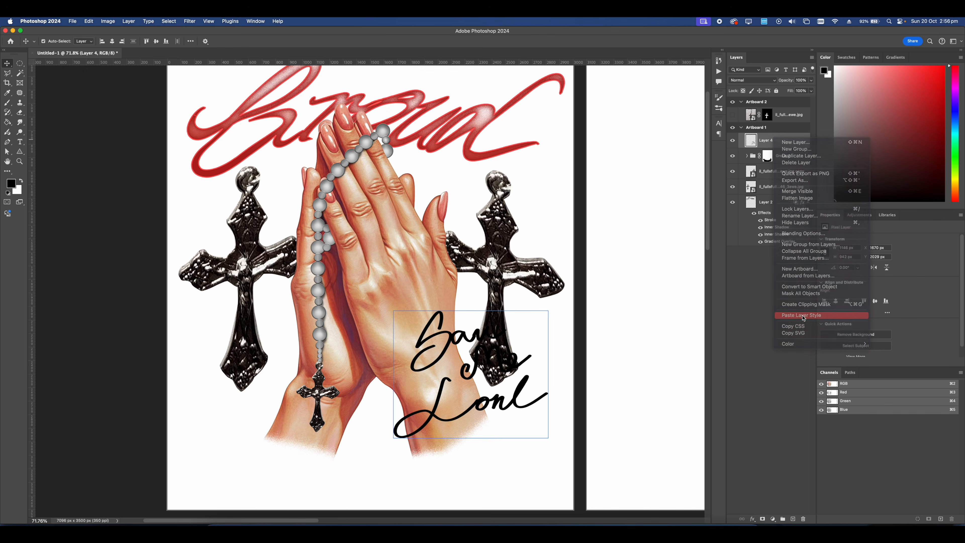
- Paste the title's layer style onto the "Save Me Lord" lettering on Layer 4
{"action": "left_click", "coordinate": [816, 314]}
{"action": "left_click", "coordinate": [497, 269]}
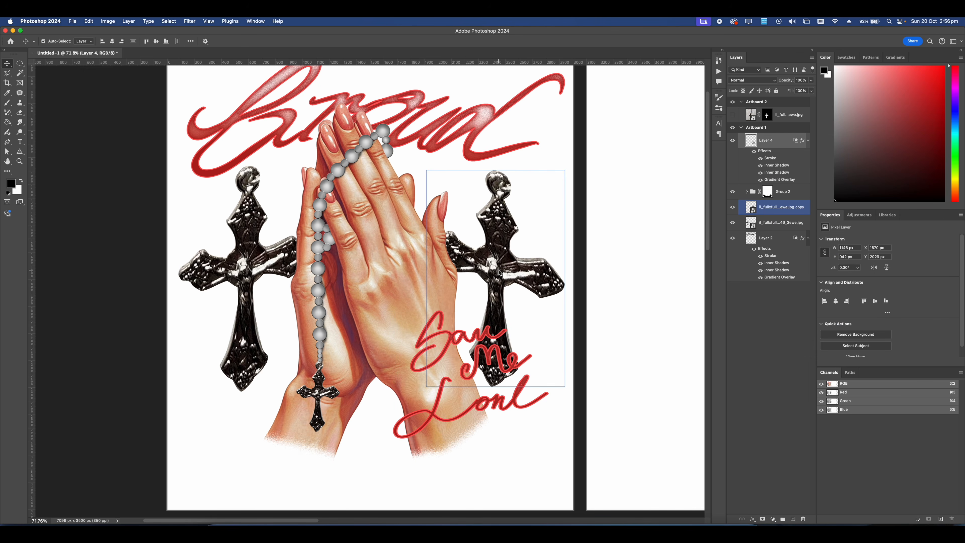
{"action": "scroll", "coordinate": [498, 269], "scroll_direction": "up", "scroll_amount": 3}
{"action": "scroll", "coordinate": [498, 269], "scroll_direction": "down", "scroll_amount": 3}
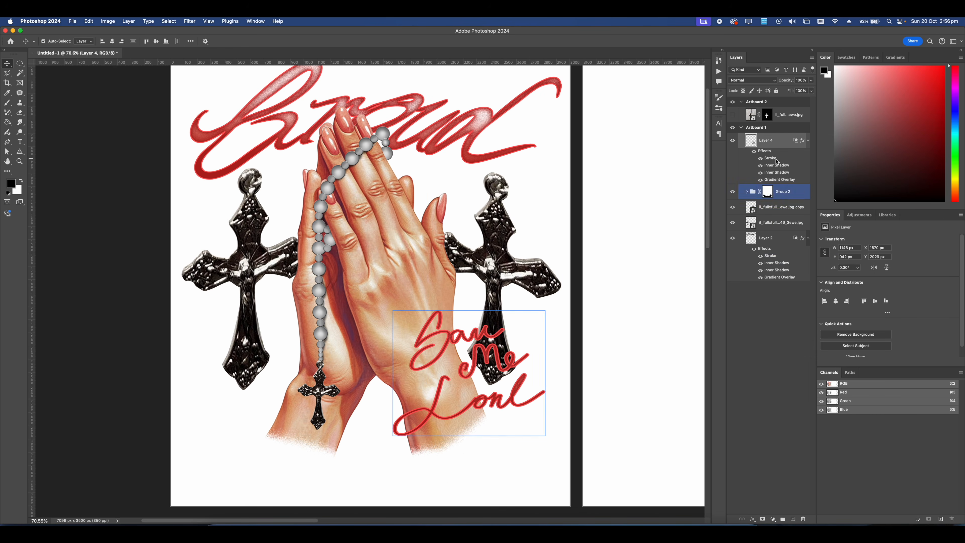
- Add a white Outer Glow to the "Save Me Lord" lettering in Normal mode with 95% opacity, 11% noise, 27% spread and 38 px size
{"action": "double_click", "coordinate": [770, 159]}
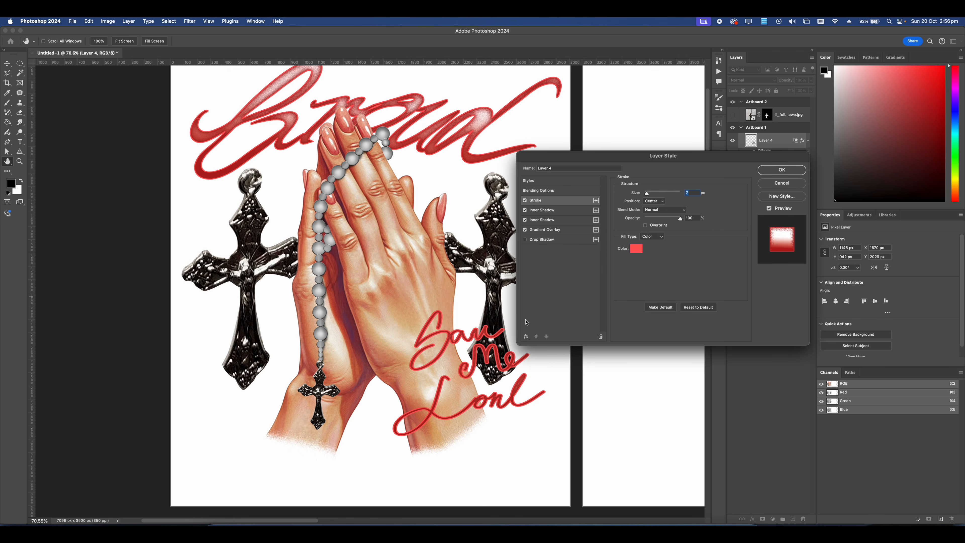
{"action": "left_click", "coordinate": [525, 336]}
{"action": "left_click", "coordinate": [534, 341]}
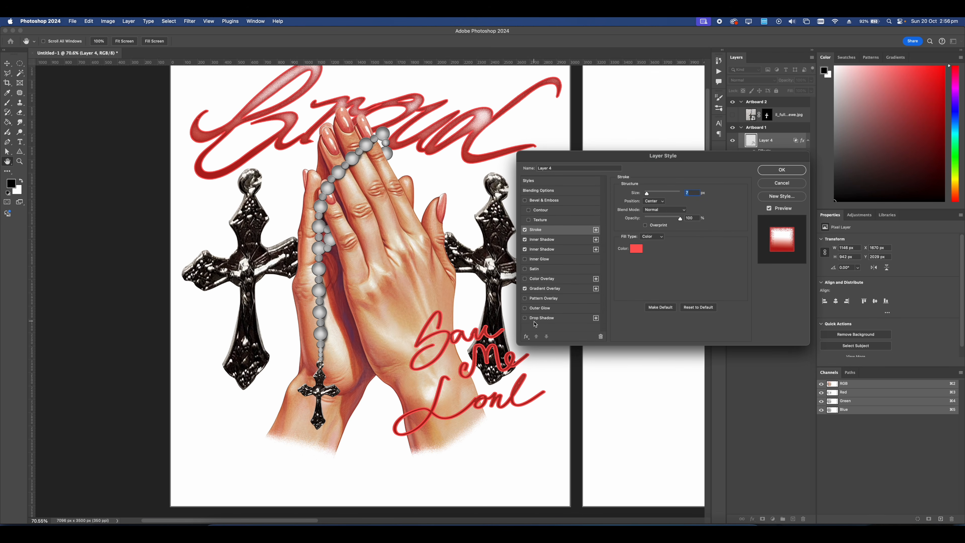
{"action": "left_click", "coordinate": [531, 310]}
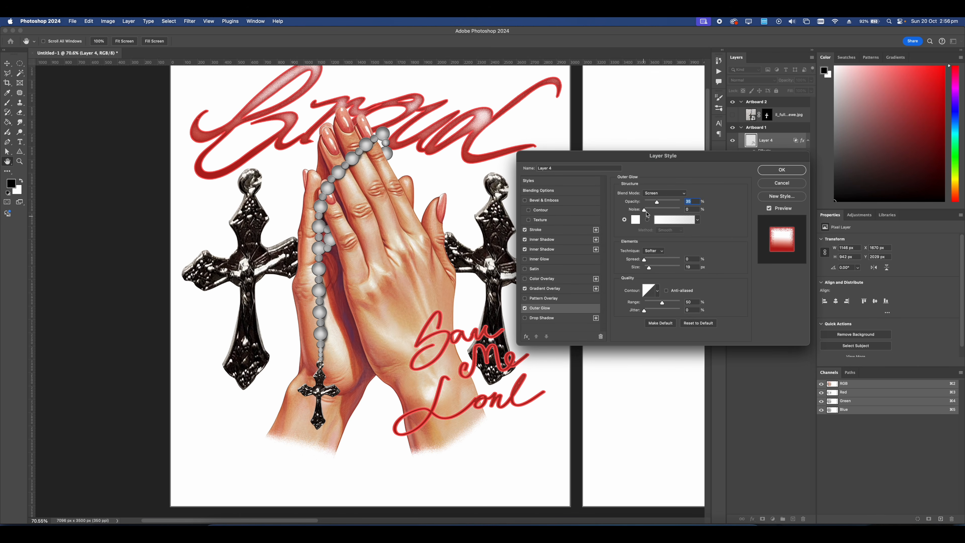
{"action": "left_click_drag", "start_coordinate": [658, 202], "coordinate": [678, 201]}
{"action": "left_click", "coordinate": [665, 193]}
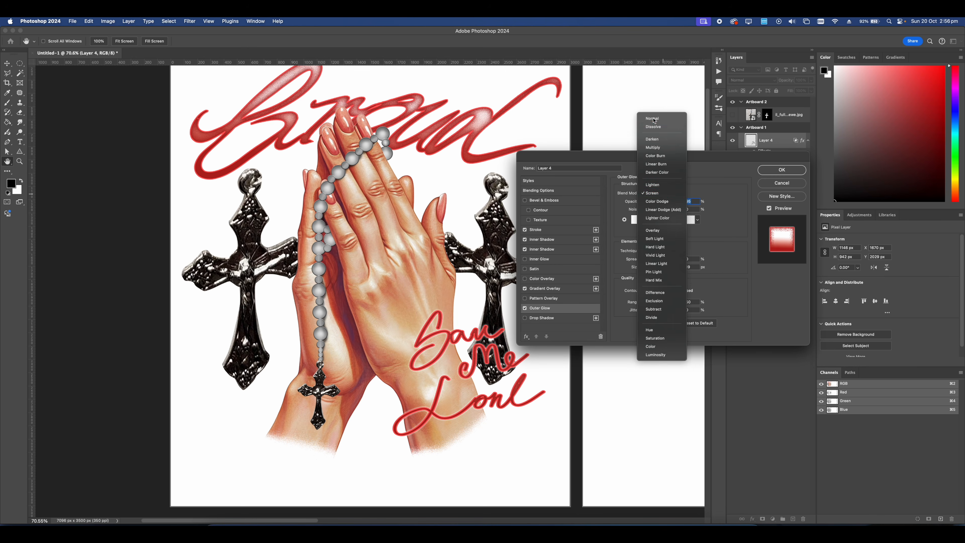
{"action": "left_click", "coordinate": [661, 120]}
{"action": "left_click_drag", "start_coordinate": [650, 270], "coordinate": [654, 261]}
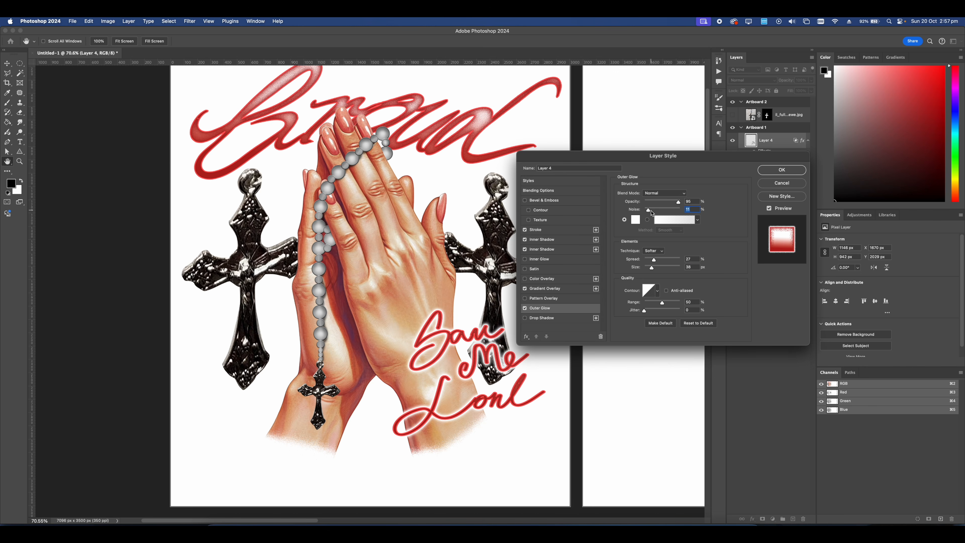
{"action": "left_click", "coordinate": [781, 170]}
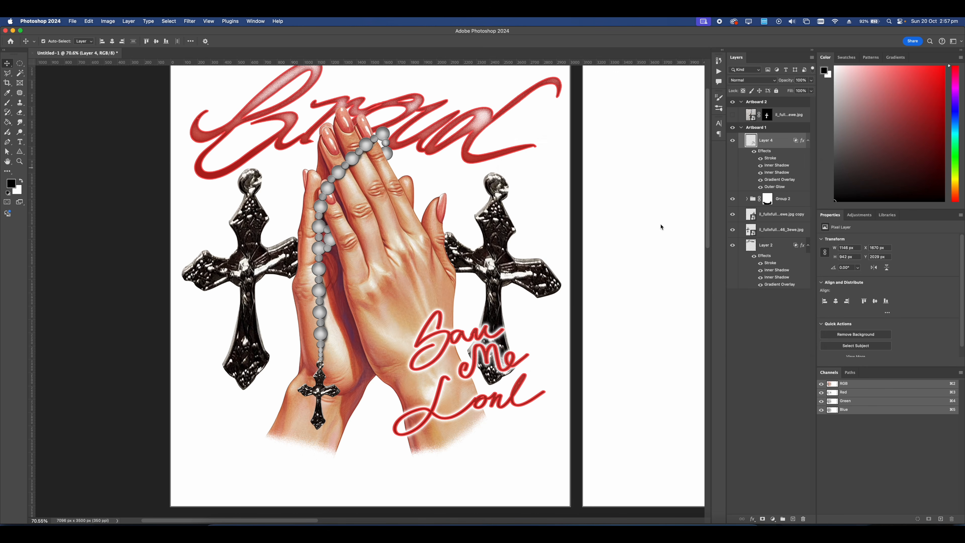
{"action": "key", "text": "v"}
- Add a Threshold adjustment layer above all Artboard 1 artwork and set its level to 152
{"action": "scroll", "coordinate": [412, 218], "scroll_direction": "down", "scroll_amount": 3}
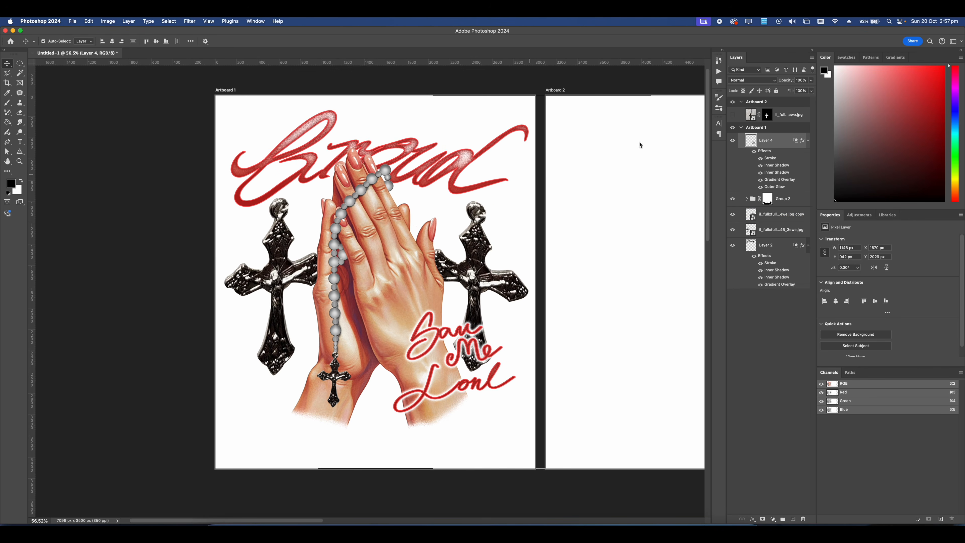
{"action": "left_click", "coordinate": [773, 518]}
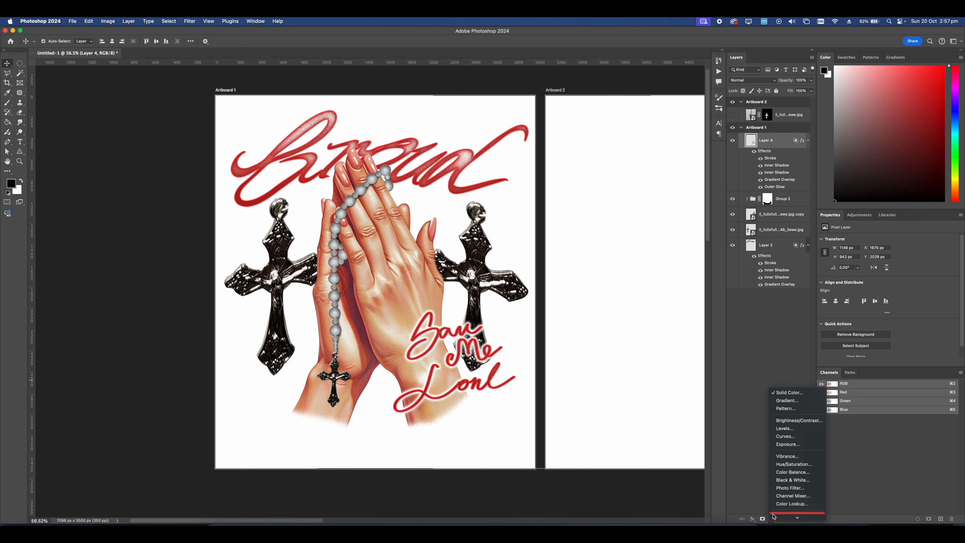
{"action": "left_click", "coordinate": [782, 501]}
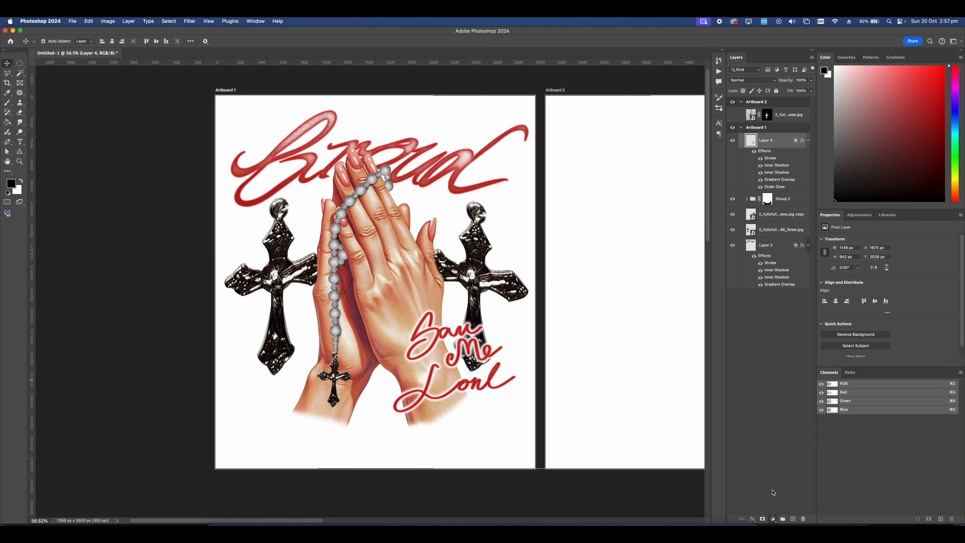
{"action": "scroll", "coordinate": [462, 317], "scroll_direction": "up", "scroll_amount": 1}
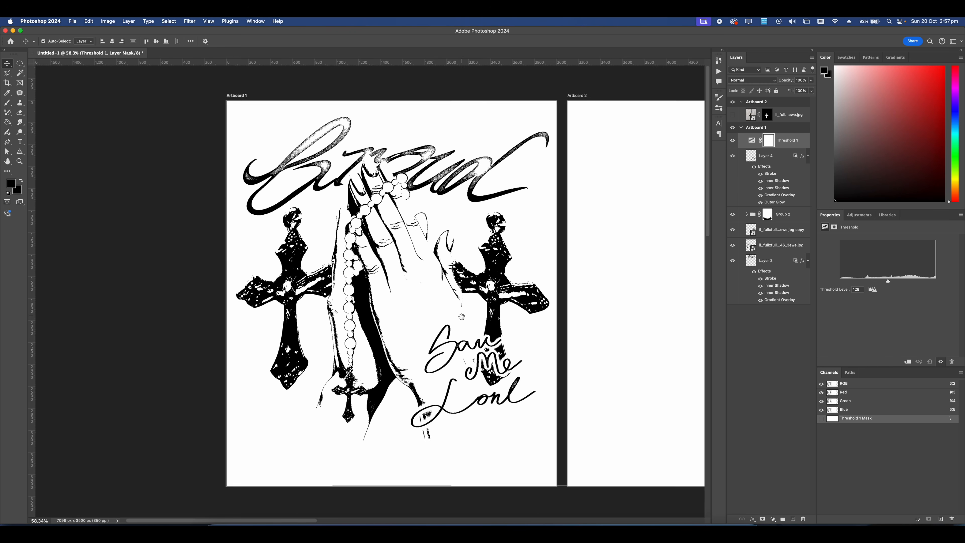
{"action": "mouse_move", "coordinate": [888, 281]}
{"action": "left_mouse_down"}
{"action": "mouse_move", "coordinate": [870, 281]}
{"action": "mouse_move", "coordinate": [917, 279]}
{"action": "mouse_move", "coordinate": [893, 273]}
{"action": "left_mouse_up"}
- Convert the praying hands group, Group 2, to a smart object and toggle its visibility to check it
{"action": "left_click", "coordinate": [779, 231]}
{"action": "left_click", "coordinate": [783, 215]}
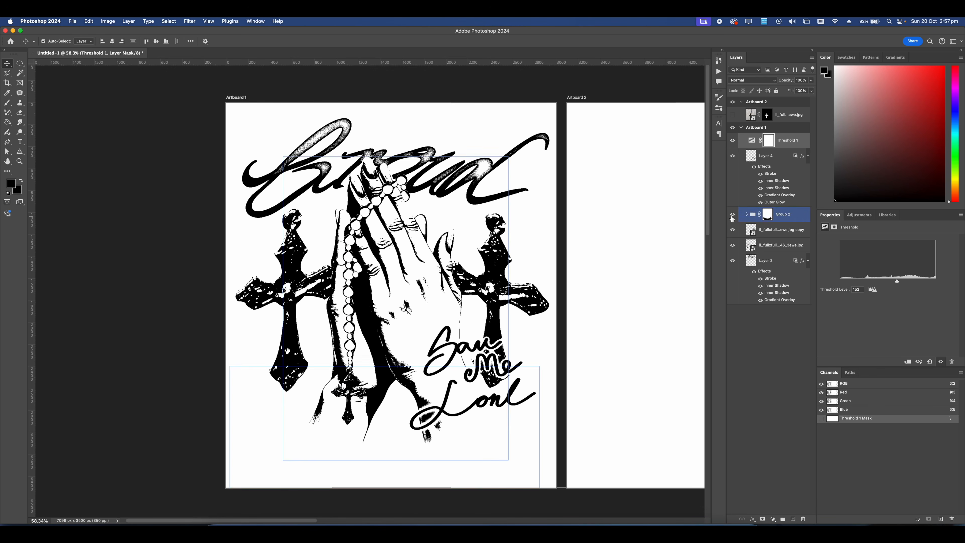
{"action": "right_click", "coordinate": [783, 215]}
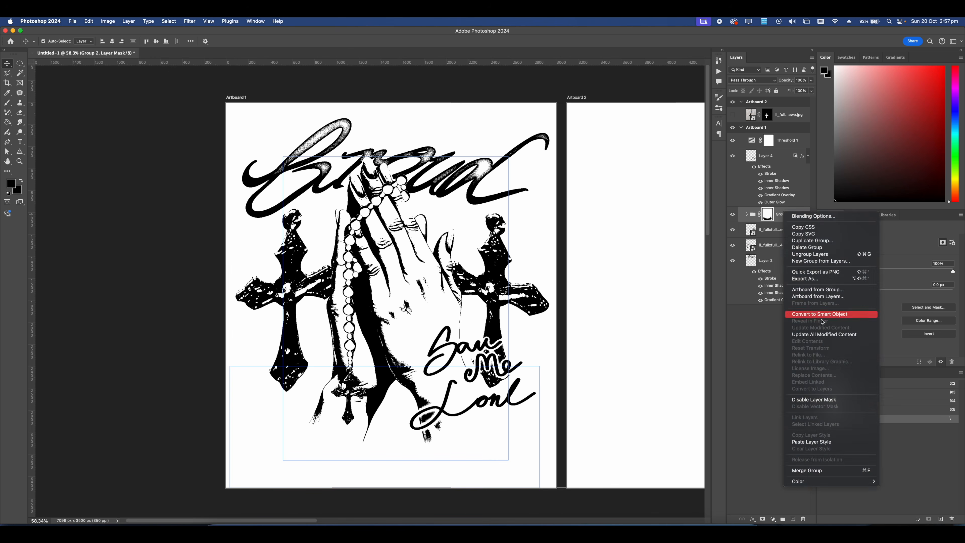
{"action": "left_click", "coordinate": [801, 316]}
{"action": "left_click", "coordinate": [732, 215]}
{"action": "left_click", "coordinate": [732, 215]}
- Apply an Add Noise filter to the hands smart object with amount 9.51%, Uniform distribution and Monochromatic on
{"action": "scroll", "coordinate": [285, 78], "scroll_direction": "up", "scroll_amount": 5}
{"action": "left_click", "coordinate": [194, 21]}
{"action": "mouse_move", "coordinate": [243, 131]}
{"action": "left_click", "coordinate": [315, 133]}
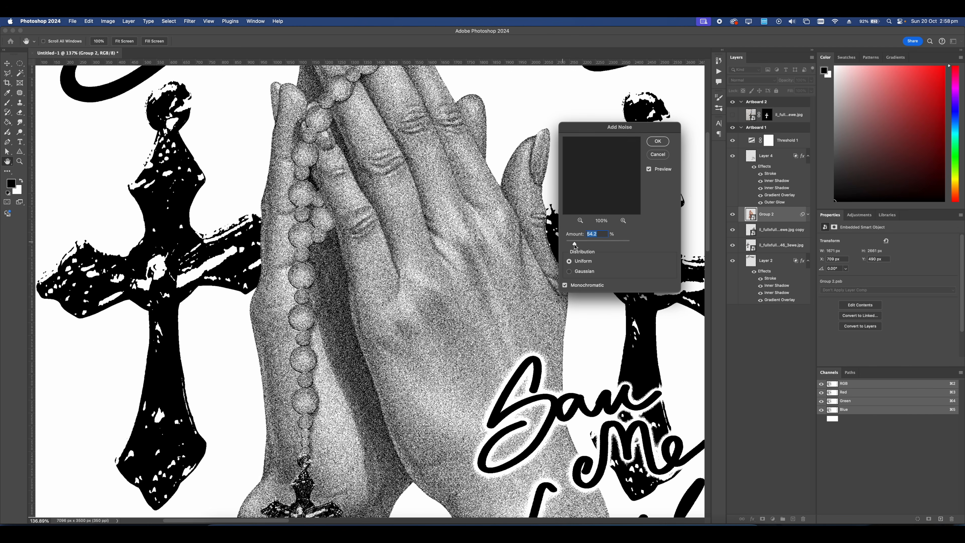
{"action": "left_click_drag", "start_coordinate": [575, 246], "coordinate": [573, 246]}
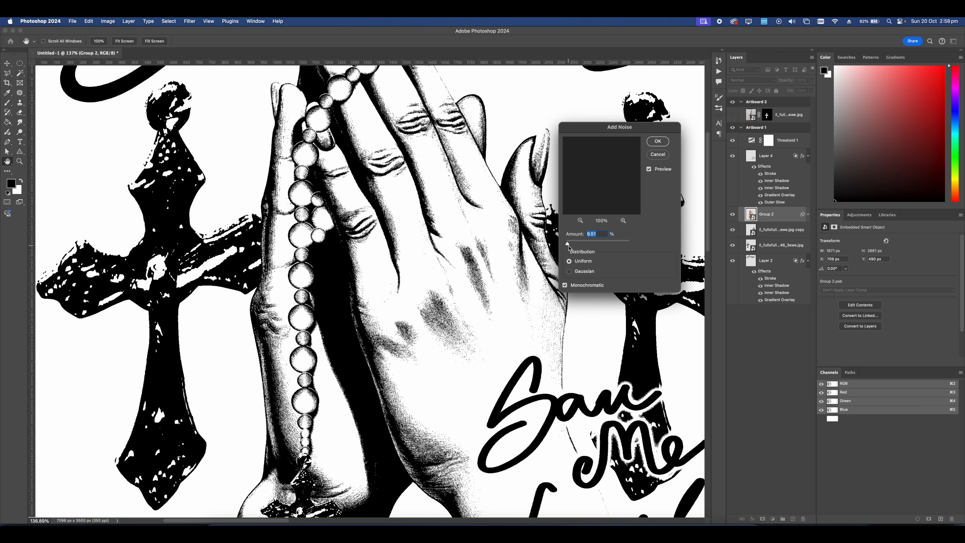
{"action": "left_click", "coordinate": [657, 141]}
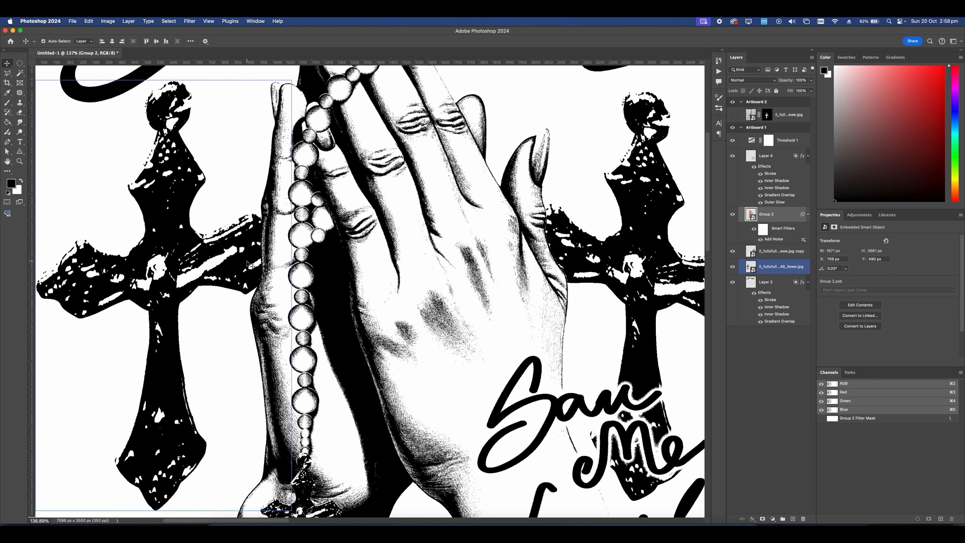
- Group the two large cross layers and convert the group to a smart object
{"action": "left_click", "coordinate": [779, 267]}
{"action": "left_click", "coordinate": [777, 251], "text": "shift"}
{"action": "key", "text": "super+g"}
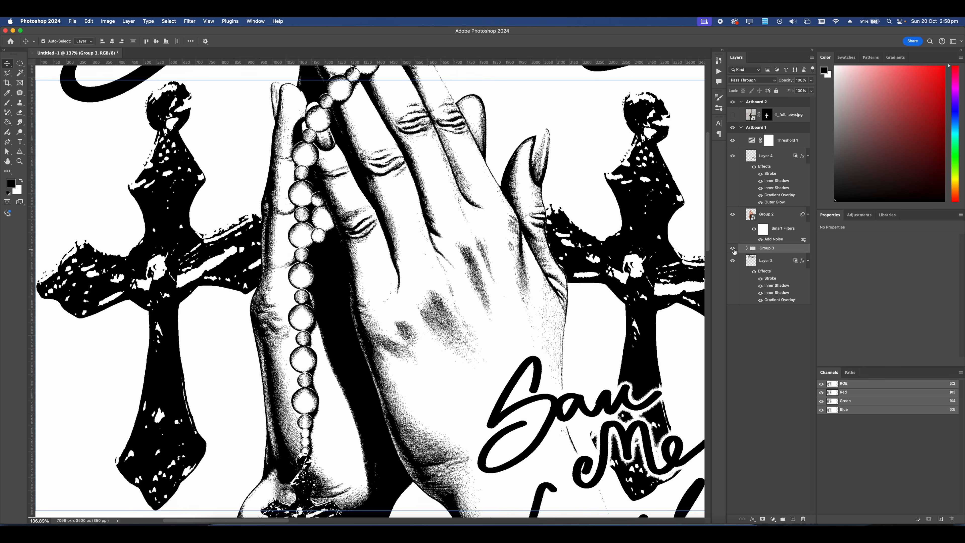
{"action": "right_click", "coordinate": [759, 254]}
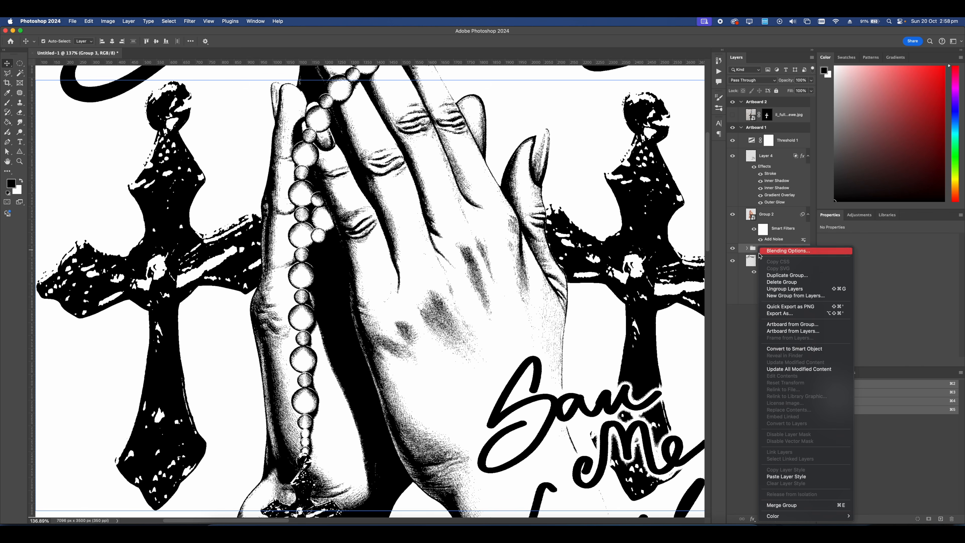
{"action": "left_click", "coordinate": [794, 348]}
- Apply an Add Noise filter to the smart object holding the two large crosses
{"action": "left_click", "coordinate": [190, 21]}
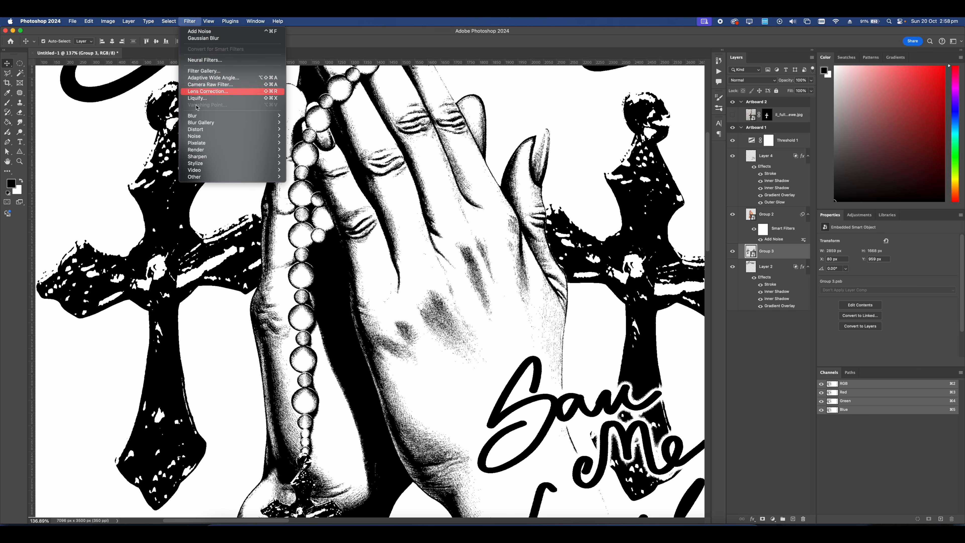
{"action": "mouse_move", "coordinate": [266, 136]}
{"action": "left_click", "coordinate": [299, 137]}
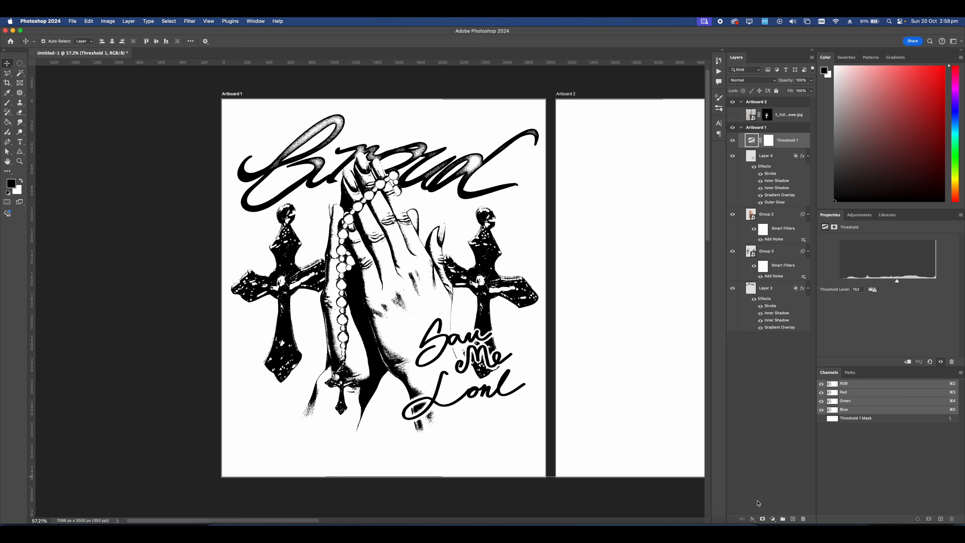
- Add a new empty layer above the Threshold adjustment and select the "Save Me Lord" lettering layer
{"action": "left_click", "coordinate": [792, 519]}
{"action": "scroll", "coordinate": [418, 285], "scroll_direction": "up", "scroll_amount": 5}
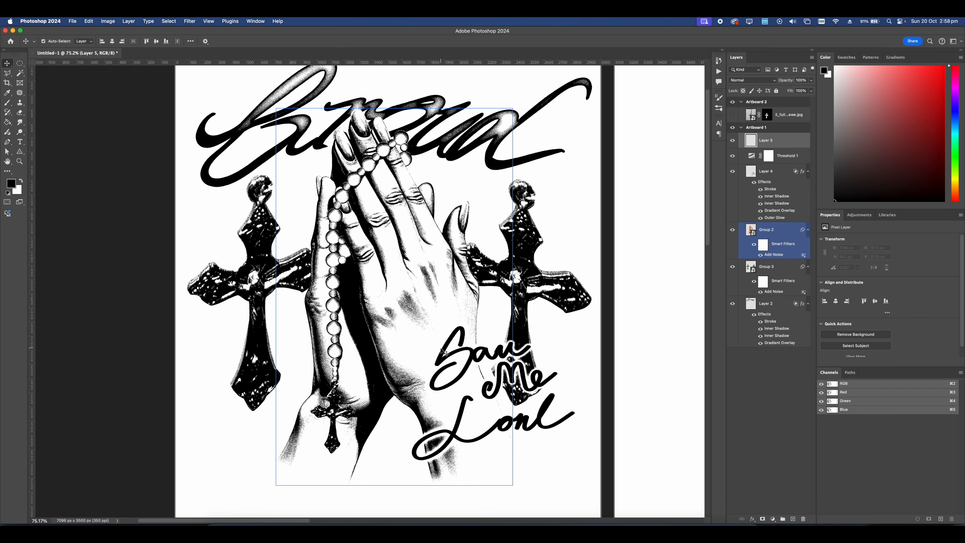
{"action": "left_click", "coordinate": [792, 171]}
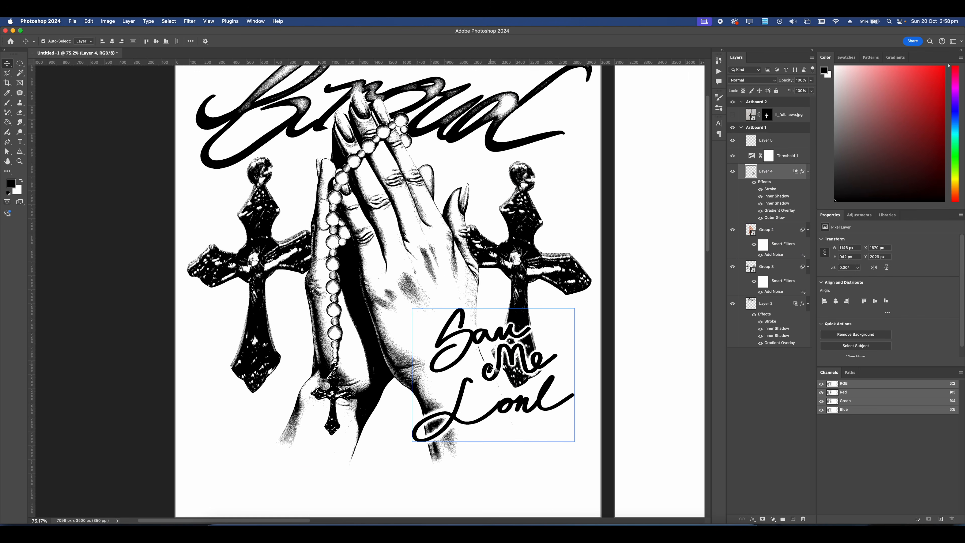
- Turn off Stroke, both Inner Shadows and Gradient Overlay on the "Save Me Lord" lettering and enable a white Color Overlay
{"action": "double_click", "coordinate": [771, 189]}
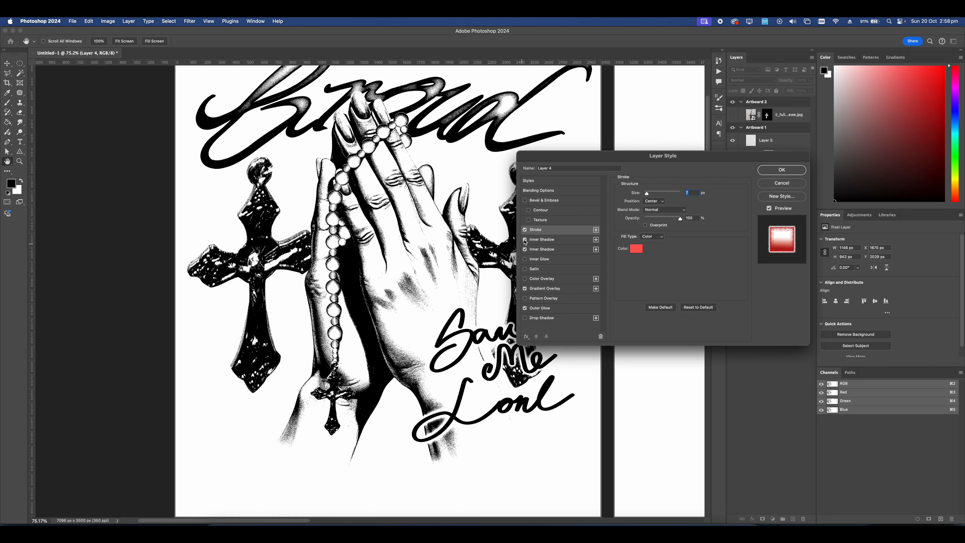
{"action": "left_click", "coordinate": [525, 230]}
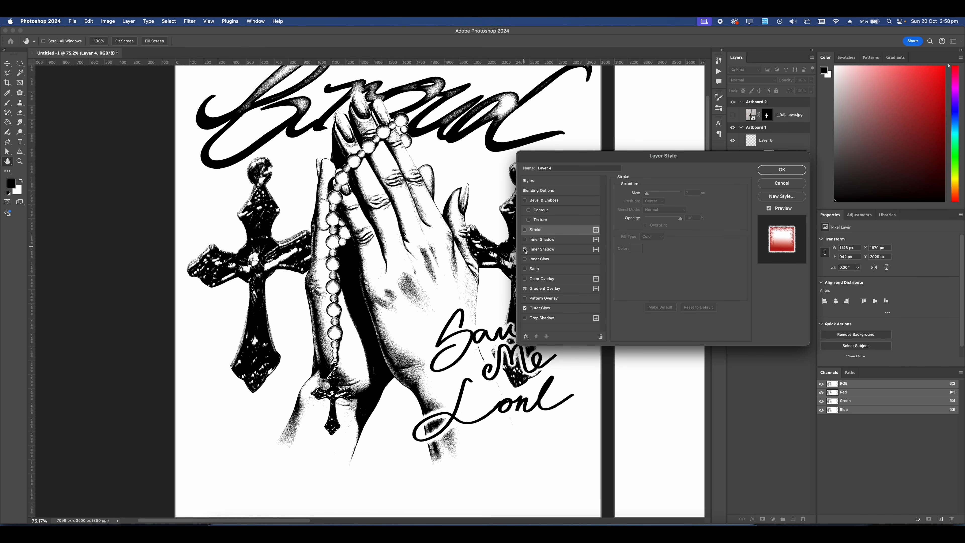
{"action": "left_click", "coordinate": [525, 250]}
{"action": "left_click", "coordinate": [526, 290]}
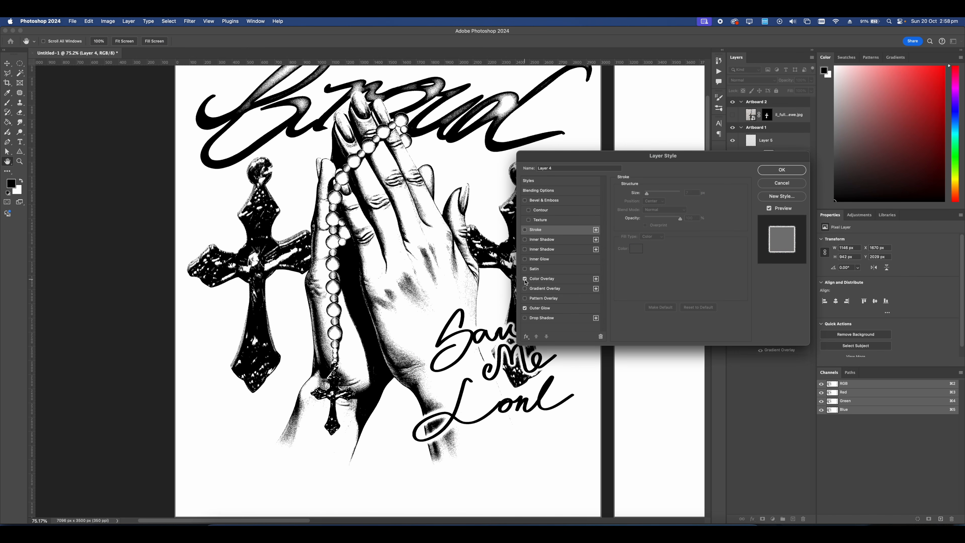
{"action": "left_click", "coordinate": [525, 278]}
{"action": "left_click", "coordinate": [694, 194]}
{"action": "left_click", "coordinate": [532, 266]}
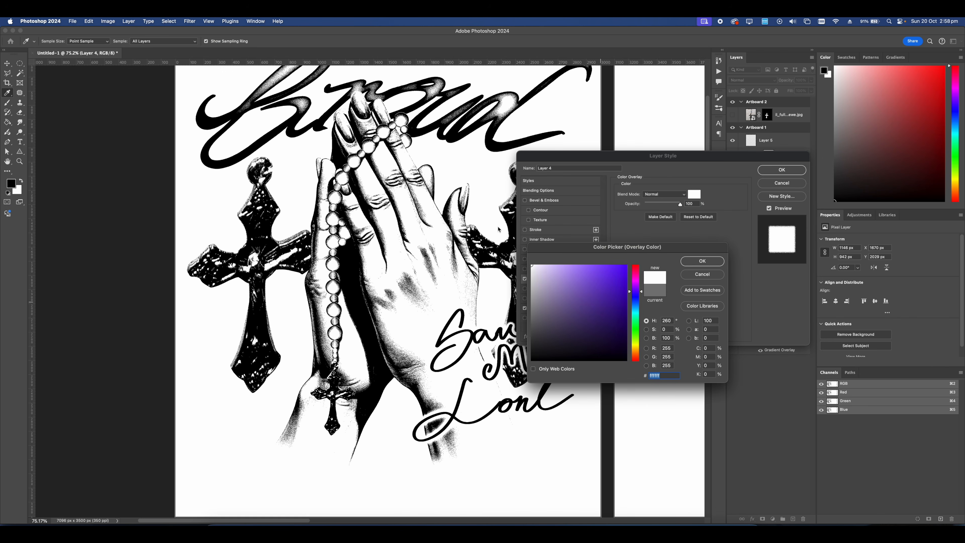
{"action": "left_click", "coordinate": [697, 262]}
- Enable the upper Inner Shadow on the "Save Me Lord" lettering with size 27 px and noise 11%, and apply the layer style
{"action": "left_click", "coordinate": [525, 250]}
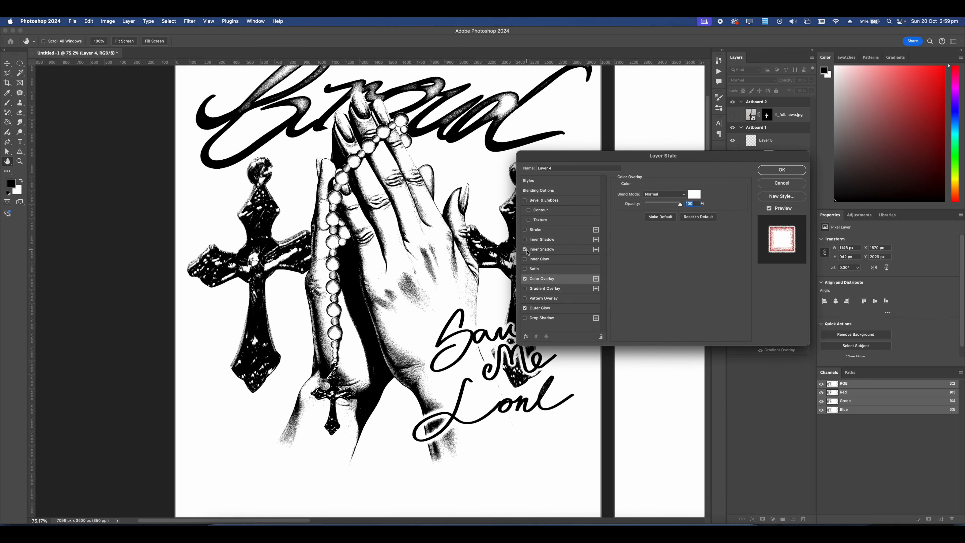
{"action": "left_click", "coordinate": [526, 250]}
{"action": "left_click", "coordinate": [526, 240]}
{"action": "left_click", "coordinate": [540, 240]}
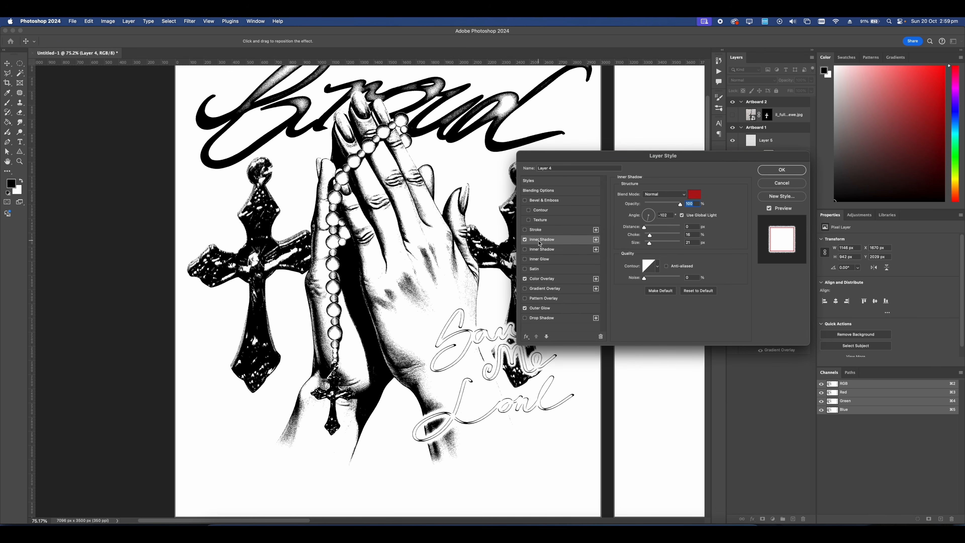
{"action": "left_click_drag", "start_coordinate": [649, 243], "coordinate": [651, 245]}
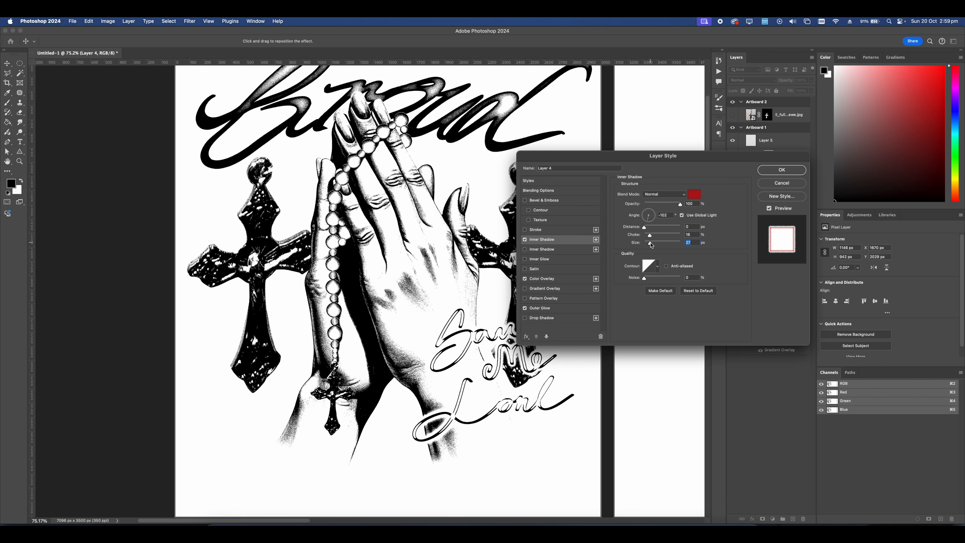
{"action": "left_click", "coordinate": [654, 278]}
{"action": "left_click_drag", "start_coordinate": [653, 279], "coordinate": [648, 280]}
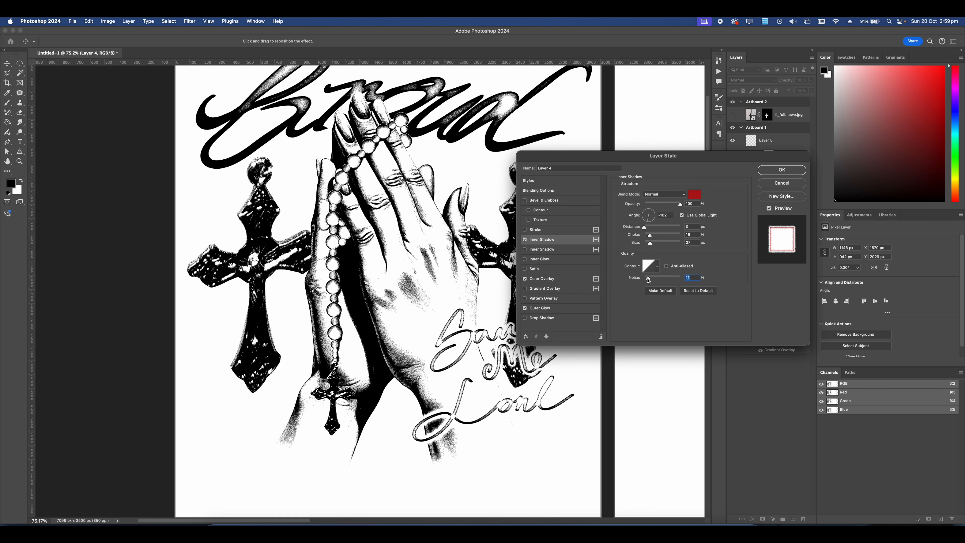
{"action": "left_click", "coordinate": [782, 170]}
- On the empty layer above the Threshold, select the artwork's Shadows with Color Range, fill the selection with black and deselect
{"action": "scroll", "coordinate": [469, 367], "scroll_direction": "down", "scroll_amount": 3}
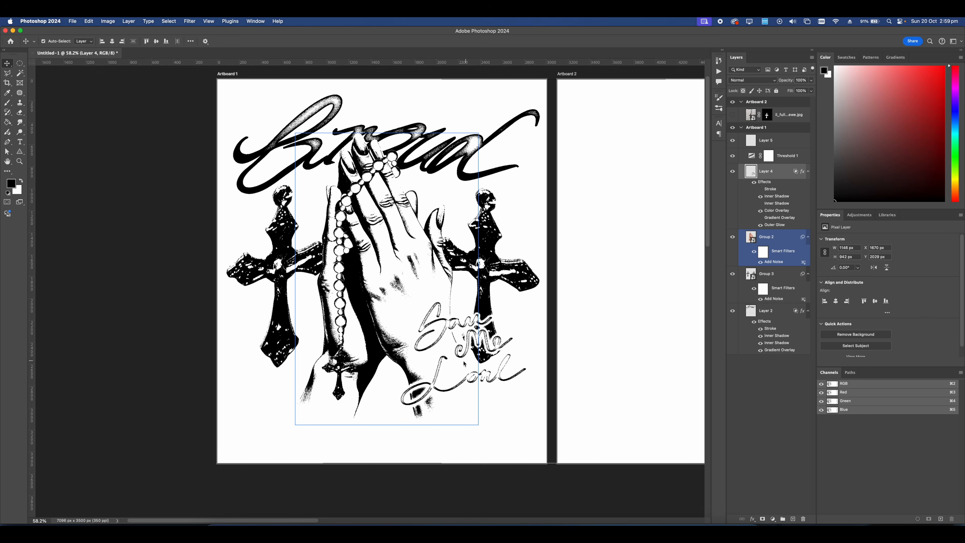
{"action": "scroll", "coordinate": [466, 364], "scroll_direction": "down", "scroll_amount": 2}
{"action": "left_click", "coordinate": [381, 126]}
{"action": "left_click", "coordinate": [168, 21]}
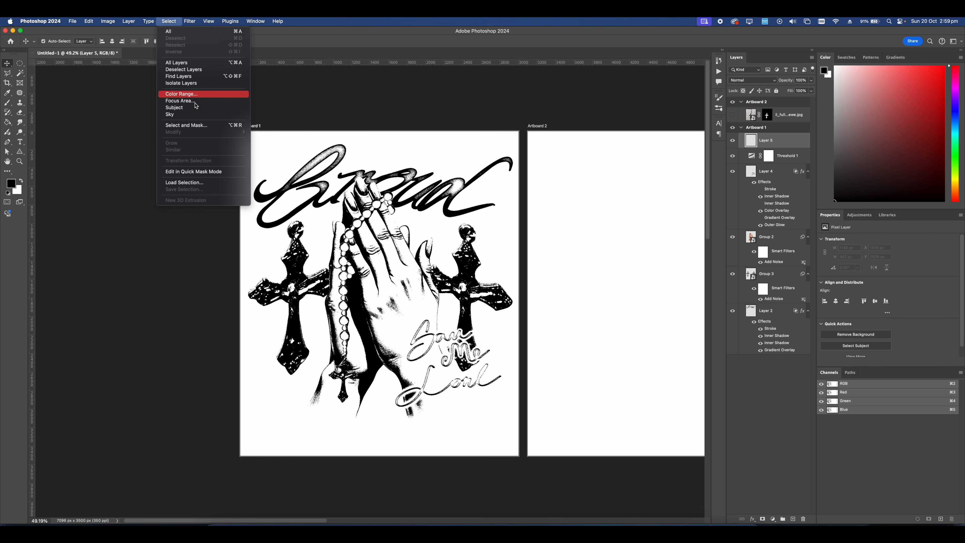
{"action": "left_click", "coordinate": [190, 94]}
{"action": "left_click", "coordinate": [460, 147]}
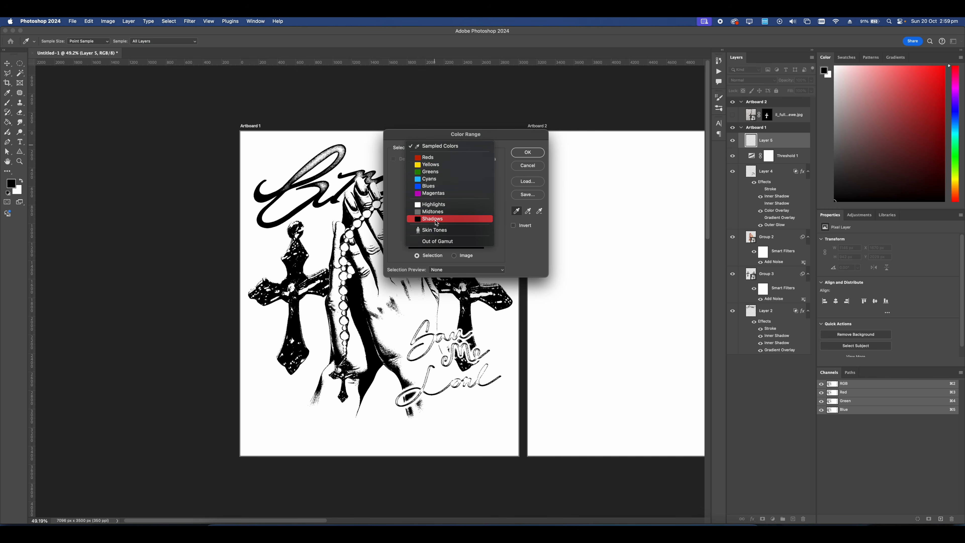
{"action": "left_click", "coordinate": [456, 221]}
{"action": "left_click", "coordinate": [527, 152]}
{"action": "key", "text": "g"}
{"action": "left_click", "coordinate": [378, 274]}
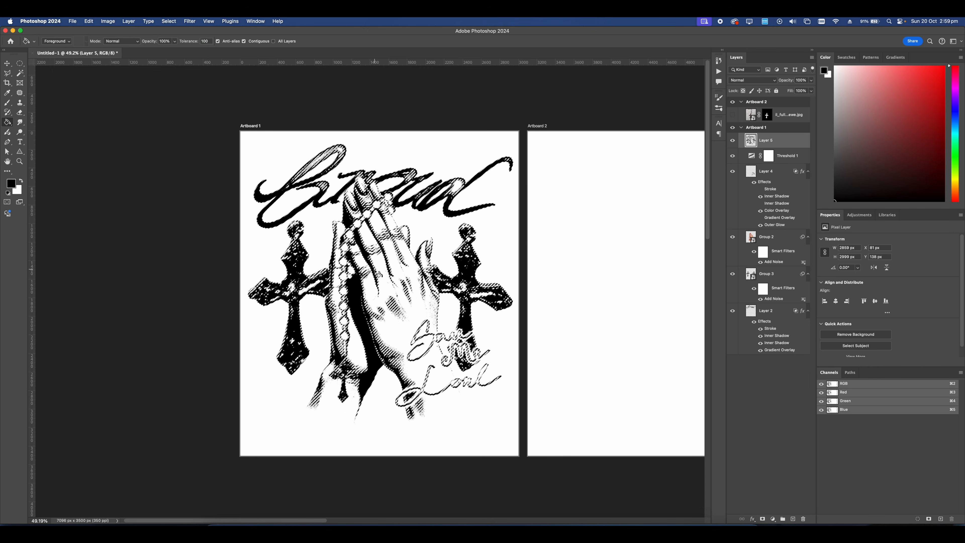
{"action": "key", "text": "super+d"}
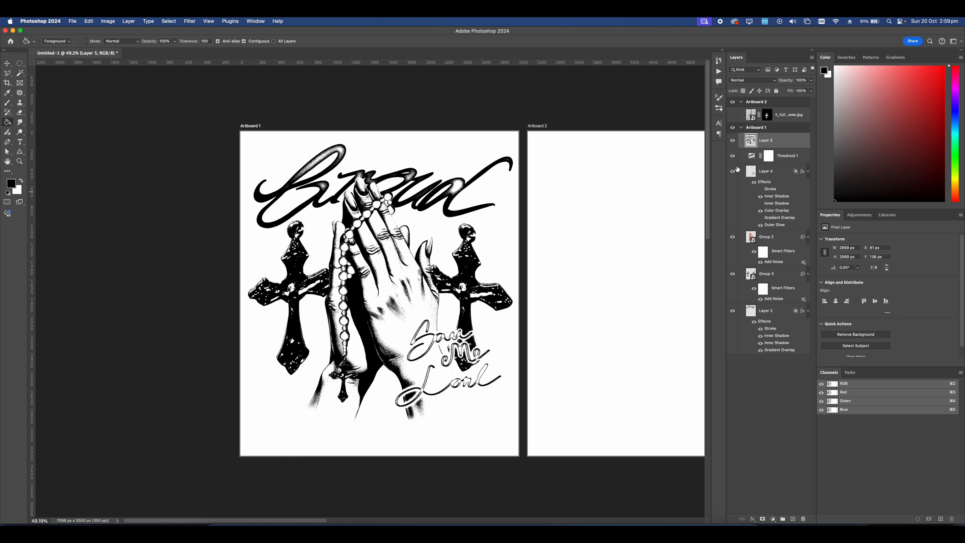
{"action": "left_click", "coordinate": [751, 239], "text": "super"}
{"action": "key", "text": "super+d"}
{"action": "scroll", "coordinate": [381, 280], "scroll_direction": "up", "scroll_amount": 2}
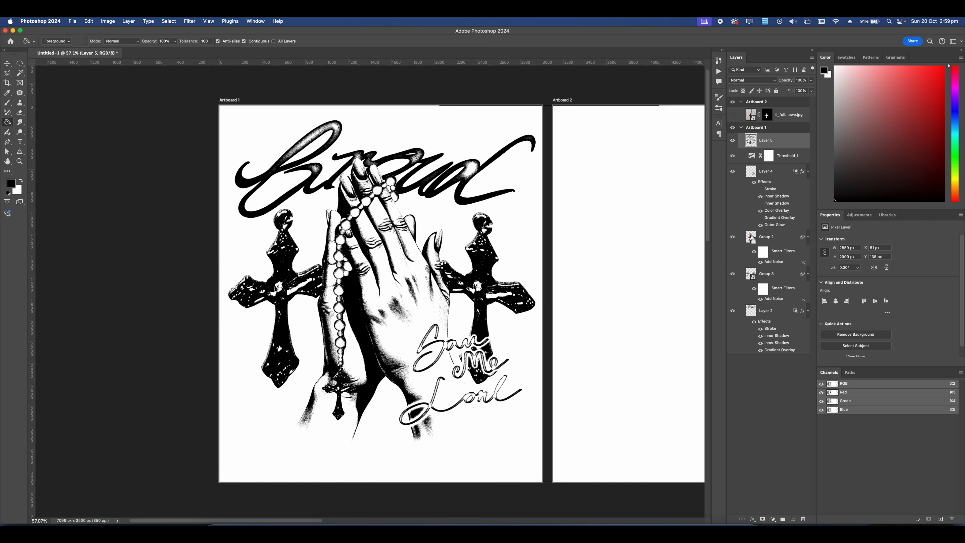
{"action": "left_click", "coordinate": [751, 239], "text": "super"}
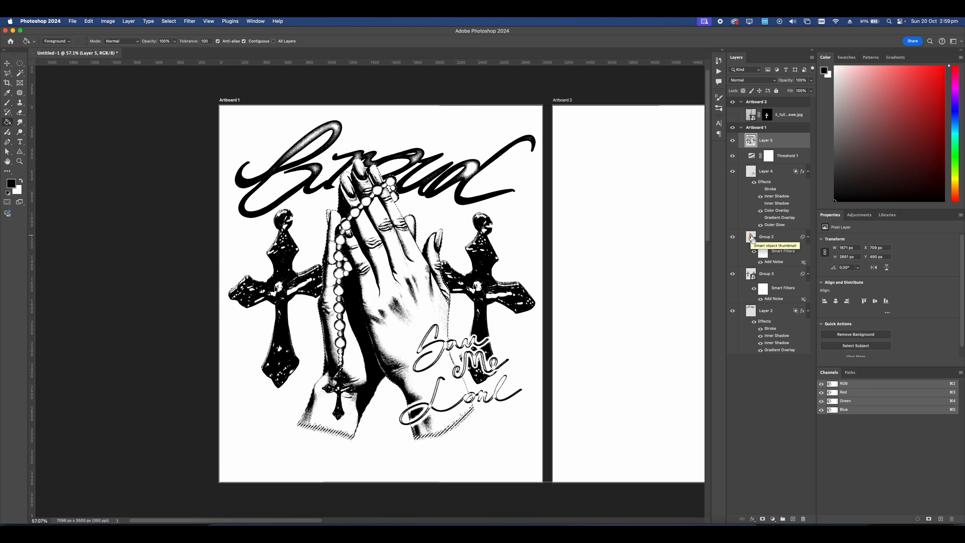
{"action": "key", "text": "super+d"}
{"action": "left_click", "coordinate": [752, 239], "text": "super"}
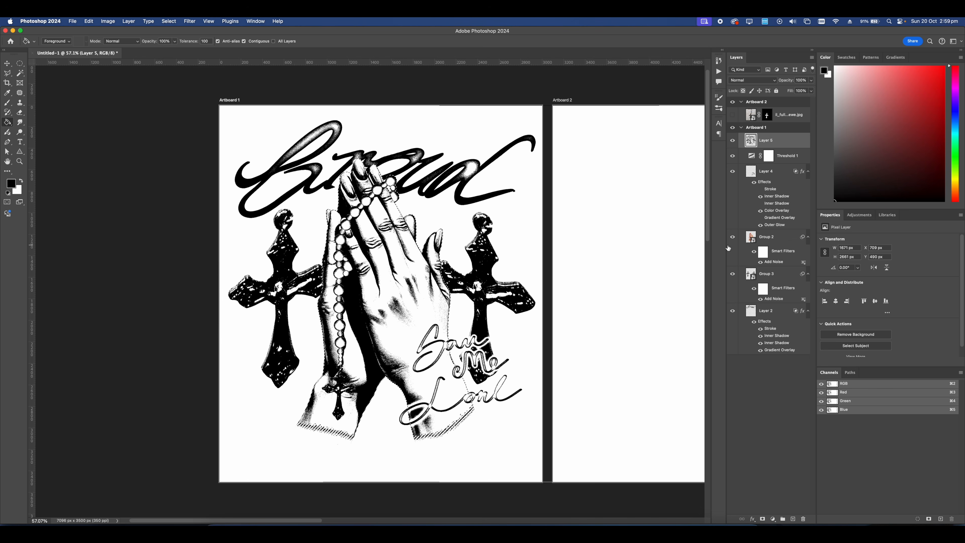
{"action": "key", "text": "super+d"}
- Load the hands smart object's outline as a selection and fill it with pale cream on a new layer below the black linework
{"action": "left_click", "coordinate": [751, 239], "text": "super"}
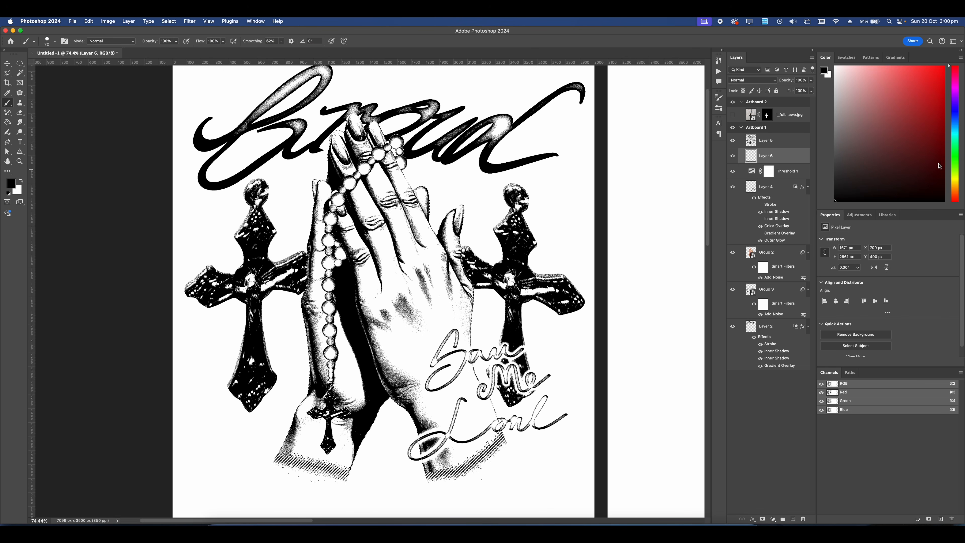
{"action": "left_click", "coordinate": [954, 183]}
{"action": "left_click", "coordinate": [859, 70]}
{"action": "left_click", "coordinate": [850, 68]}
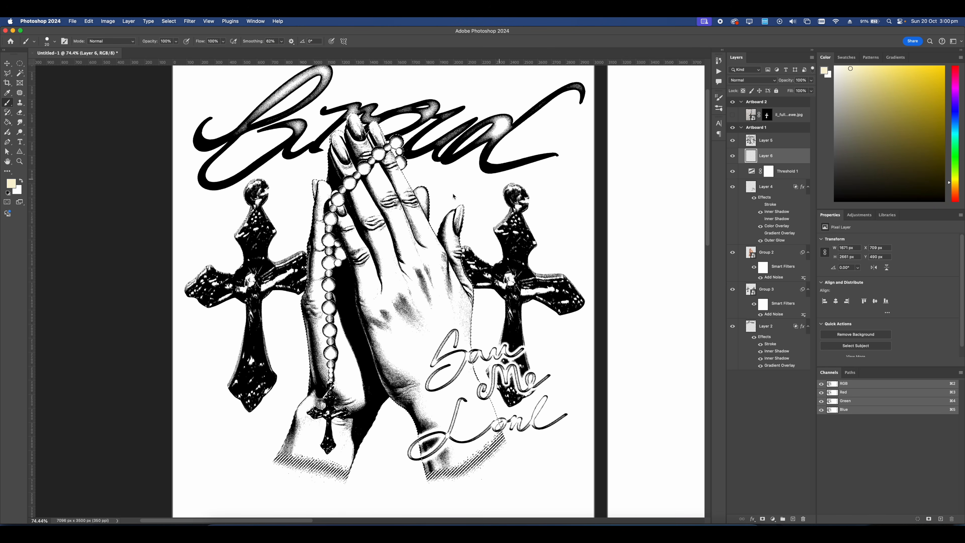
{"action": "key", "text": "alt+BackSpace"}
{"action": "key", "text": "g"}
{"action": "left_click", "coordinate": [411, 273]}
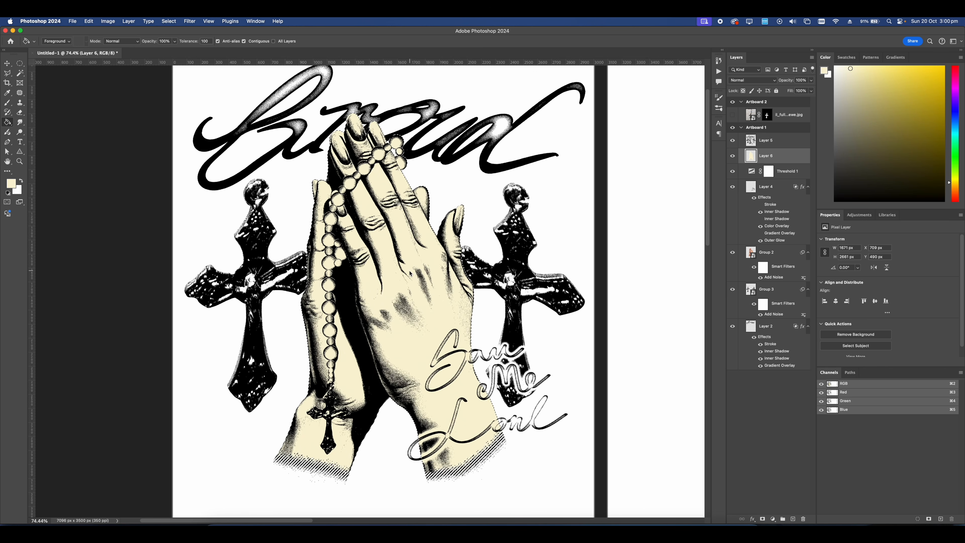
- Add a new empty layer above the cream hands fill and switch to the Brush tool for colouring the rosary beads
{"action": "left_click_drag", "start_coordinate": [409, 251], "coordinate": [428, 260]}
{"action": "scroll", "coordinate": [465, 271], "scroll_direction": "up", "scroll_amount": 10}
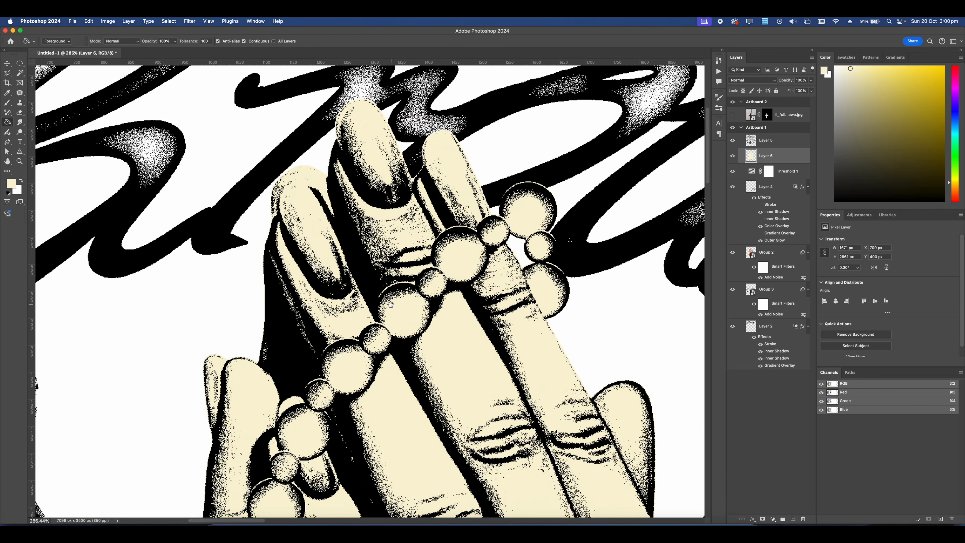
{"action": "left_click_drag", "start_coordinate": [392, 305], "coordinate": [308, 337]}
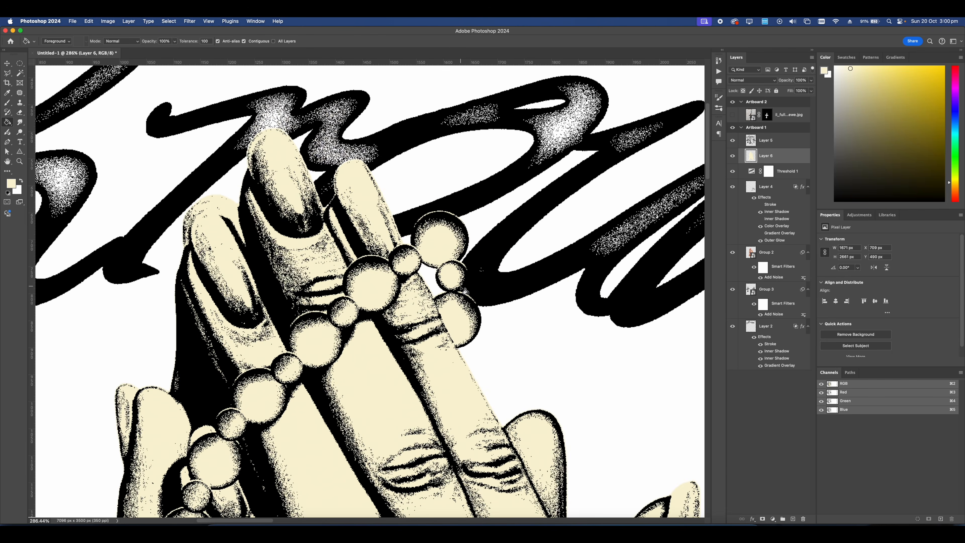
{"action": "scroll", "coordinate": [383, 274], "scroll_direction": "up", "scroll_amount": 4}
{"action": "left_click_drag", "start_coordinate": [414, 276], "coordinate": [391, 286]}
{"action": "scroll", "coordinate": [394, 287], "scroll_direction": "up", "scroll_amount": 3}
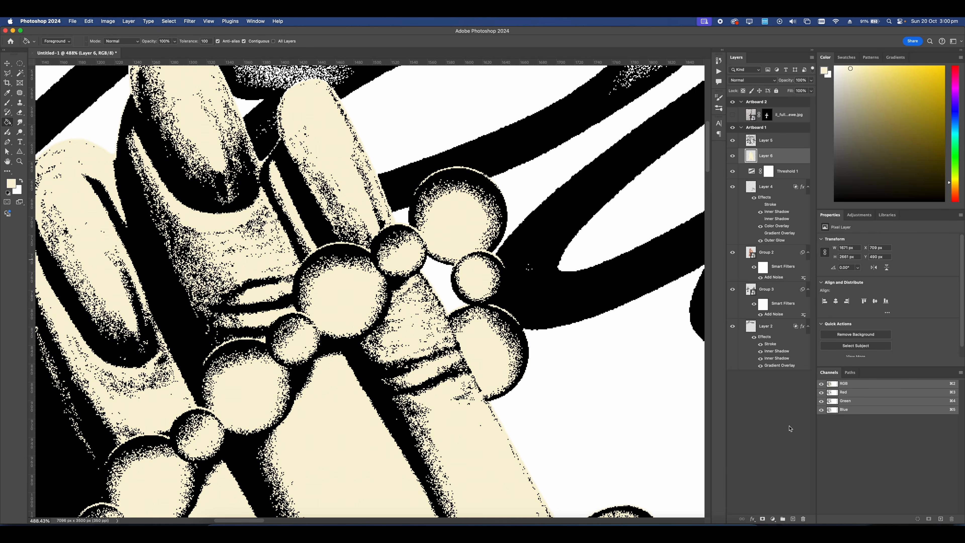
{"action": "left_click", "coordinate": [792, 519]}
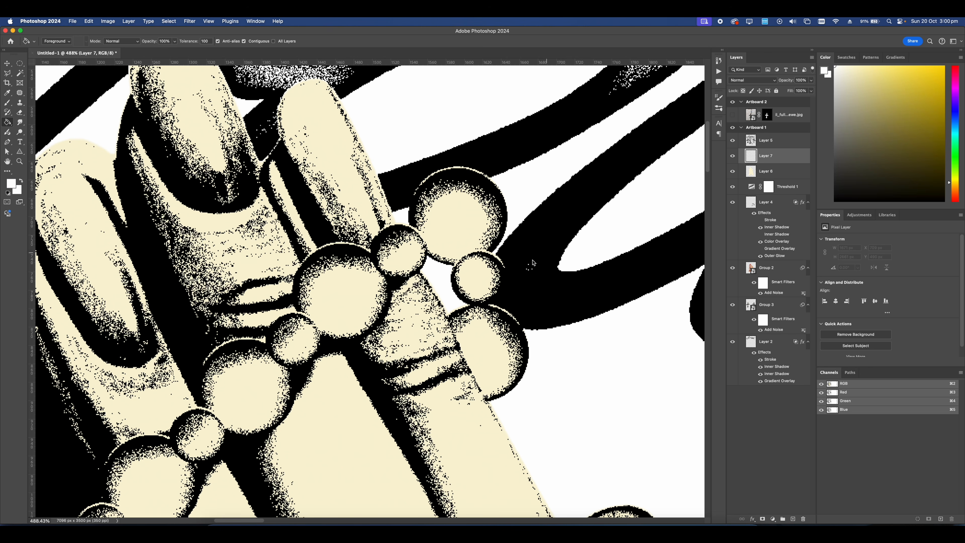
{"action": "scroll", "coordinate": [532, 261], "scroll_direction": "up", "scroll_amount": 1}
{"action": "left_click_drag", "start_coordinate": [532, 262], "coordinate": [474, 240]}
{"action": "key", "text": "b"}
{"action": "left_click_drag", "start_coordinate": [419, 306], "coordinate": [442, 310]}
{"action": "key", "text": "super+z"}
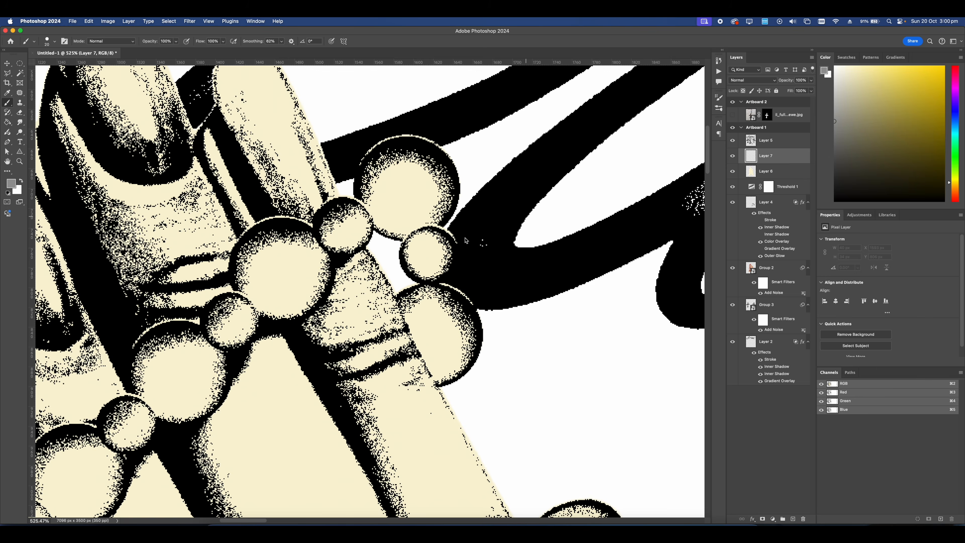
{"action": "right_click", "coordinate": [480, 243]}
{"action": "left_click", "coordinate": [410, 207]}
{"action": "key", "text": "super+z"}
- Set up a smaller soft brush from the 248 preset with Dissolve mode and 0% smoothing, and try it on a bead
{"action": "right_click", "coordinate": [264, 151]}
{"action": "left_click", "coordinate": [481, 270]}
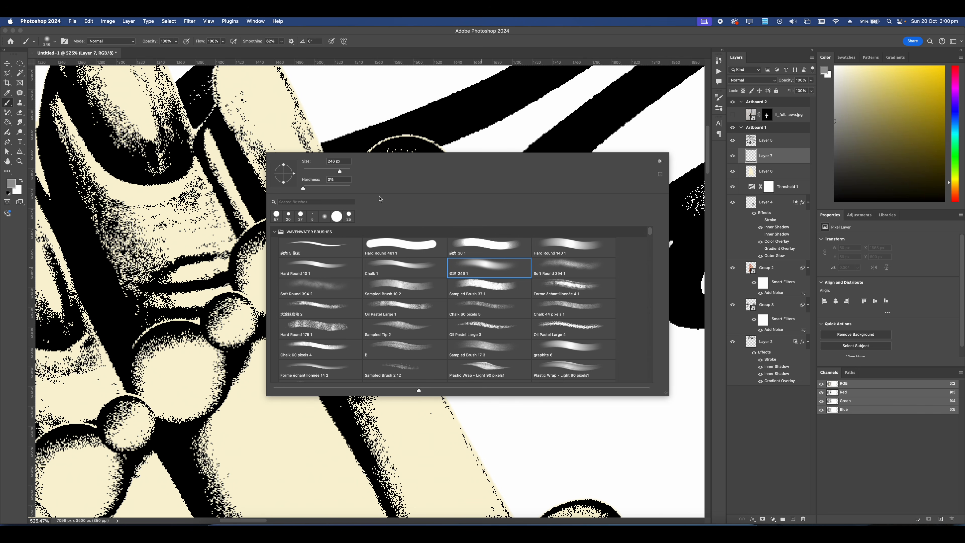
{"action": "left_click", "coordinate": [320, 171]}
{"action": "left_click", "coordinate": [280, 41]}
{"action": "left_click", "coordinate": [114, 41]}
{"action": "left_click", "coordinate": [102, 50]}
{"action": "left_click", "coordinate": [395, 189]}
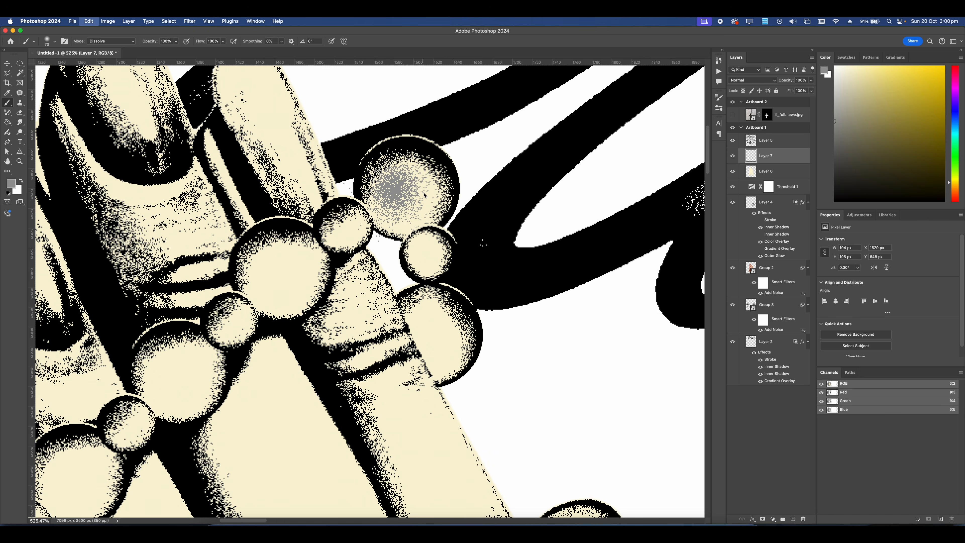
{"action": "key", "text": "super+z"}
- Reduce the soft brush's size and paint grey over the large, small and half-hidden beads at the rosary's upper end
{"action": "right_click", "coordinate": [424, 195]}
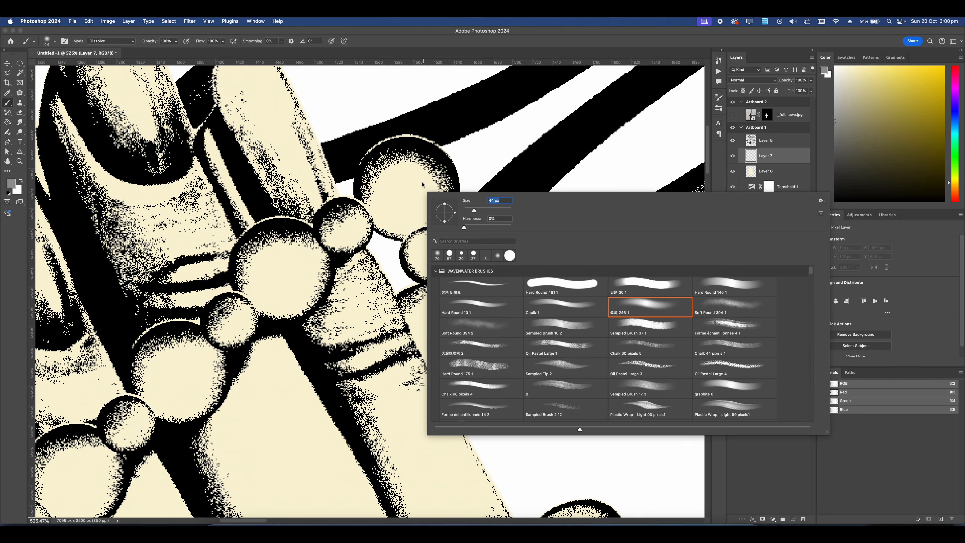
{"action": "left_click", "coordinate": [422, 184]}
{"action": "mouse_move", "coordinate": [422, 185]}
{"action": "left_mouse_down"}
{"action": "mouse_move", "coordinate": [375, 231]}
{"action": "mouse_move", "coordinate": [377, 253]}
{"action": "mouse_move", "coordinate": [413, 255]}
{"action": "mouse_move", "coordinate": [404, 249]}
{"action": "mouse_move", "coordinate": [394, 249]}
{"action": "mouse_move", "coordinate": [411, 273]}
{"action": "left_mouse_up"}
{"action": "key", "text": "super+z"}
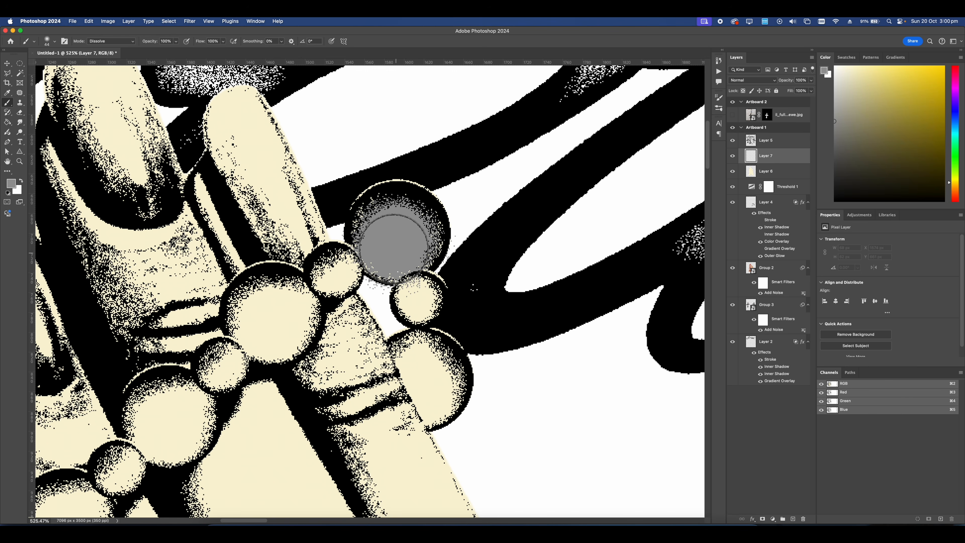
{"action": "scroll", "coordinate": [398, 256], "scroll_direction": "down", "scroll_amount": 2}
{"action": "left_click_drag", "start_coordinate": [410, 329], "coordinate": [431, 376]}
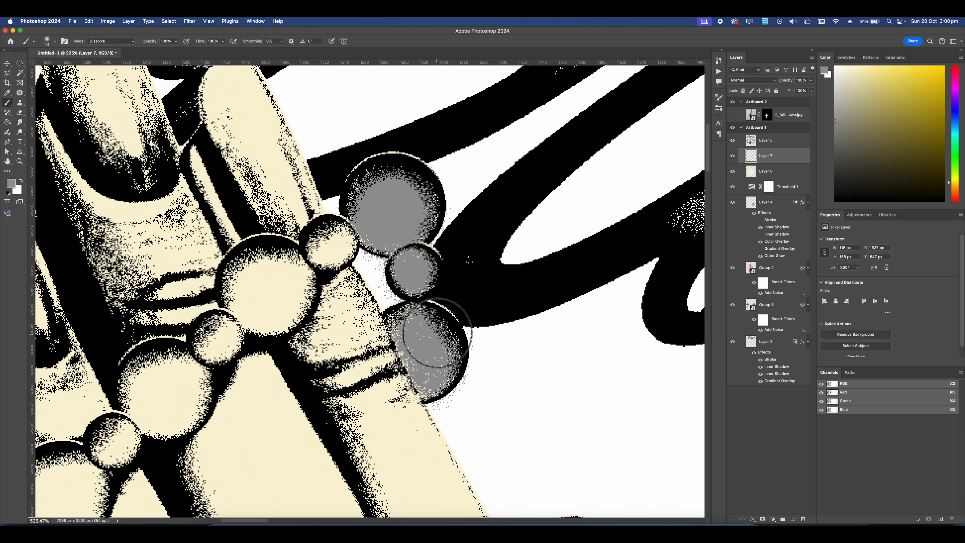
- Paint the small and large beads crossing the middle fingers grey with the dissolve brush
{"action": "scroll", "coordinate": [418, 304], "scroll_direction": "left", "scroll_amount": 5}
{"action": "scroll", "coordinate": [401, 249], "scroll_direction": "left", "scroll_amount": 4}
{"action": "scroll", "coordinate": [379, 247], "scroll_direction": "down", "scroll_amount": 2}
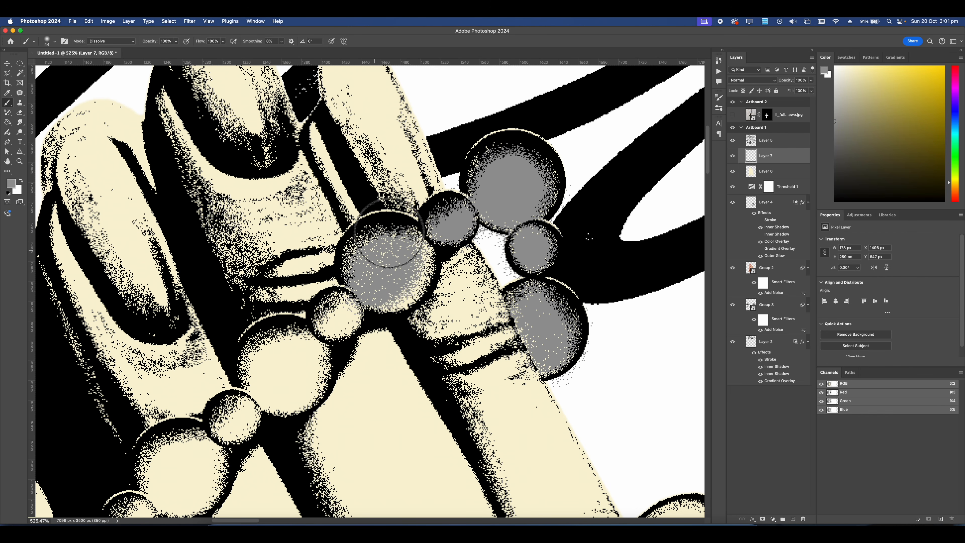
{"action": "scroll", "coordinate": [418, 259], "scroll_direction": "down", "scroll_amount": 5}
{"action": "scroll", "coordinate": [417, 259], "scroll_direction": "left", "scroll_amount": 4}
{"action": "mouse_move", "coordinate": [422, 260]}
{"action": "left_mouse_down"}
{"action": "mouse_move", "coordinate": [392, 301]}
{"action": "mouse_move", "coordinate": [400, 250]}
{"action": "left_mouse_up"}
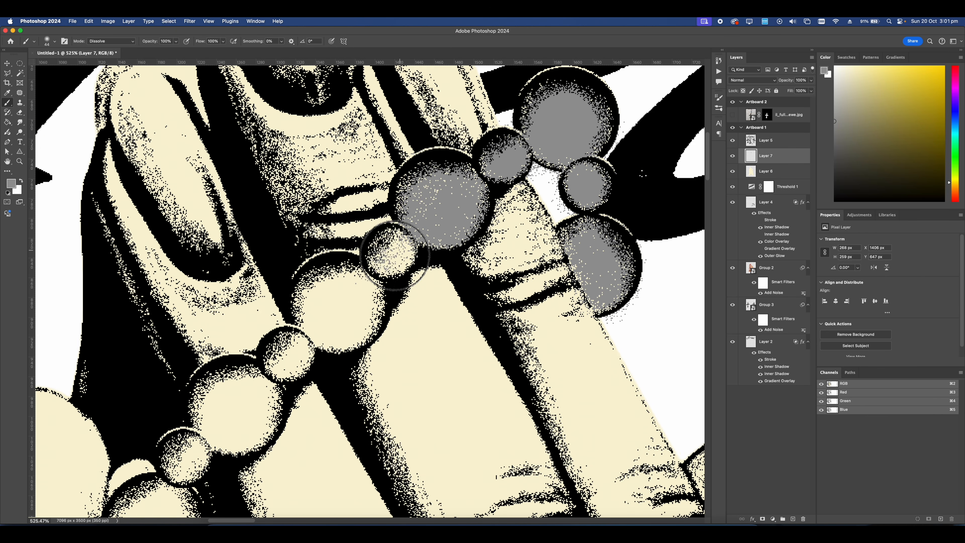
- Continue the grey dissolve shading on the next beads down the rosary strand
{"action": "scroll", "coordinate": [388, 257], "scroll_direction": "left", "scroll_amount": 4}
{"action": "scroll", "coordinate": [388, 257], "scroll_direction": "down", "scroll_amount": 5}
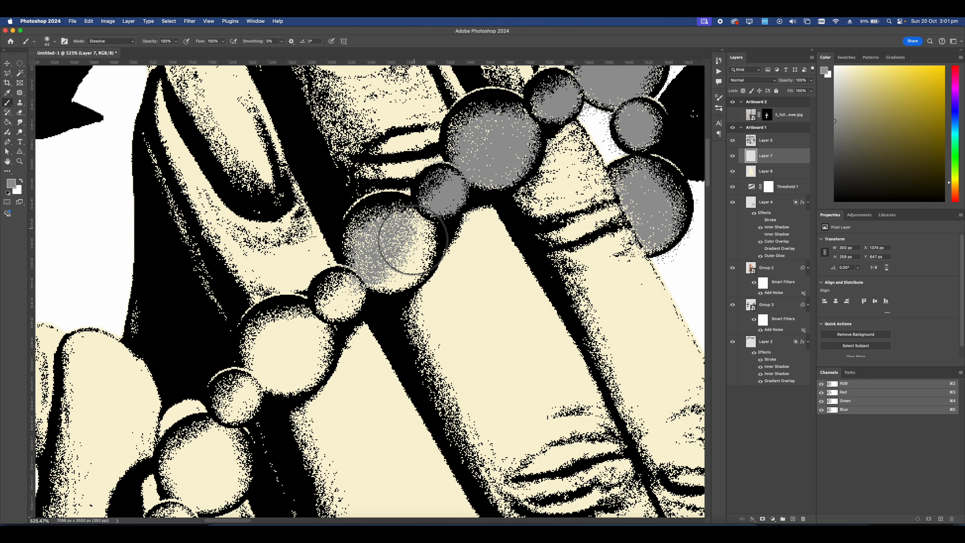
{"action": "scroll", "coordinate": [411, 236], "scroll_direction": "left", "scroll_amount": 4}
{"action": "scroll", "coordinate": [411, 235], "scroll_direction": "down", "scroll_amount": 5}
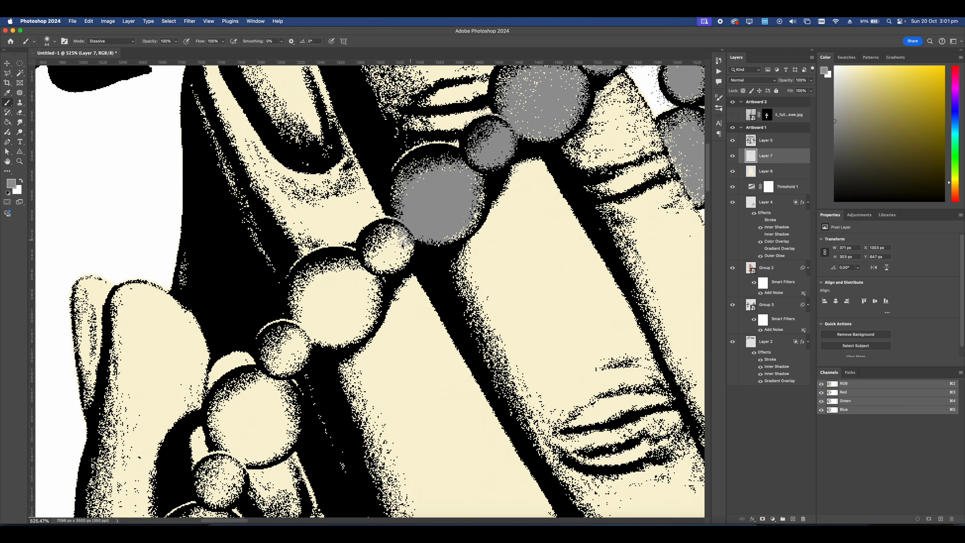
{"action": "mouse_move", "coordinate": [393, 240]}
{"action": "left_mouse_down"}
{"action": "mouse_move", "coordinate": [411, 278]}
{"action": "mouse_move", "coordinate": [394, 228]}
{"action": "left_mouse_up"}
{"action": "scroll", "coordinate": [397, 238], "scroll_direction": "left", "scroll_amount": 3}
{"action": "scroll", "coordinate": [397, 238], "scroll_direction": "down", "scroll_amount": 3}
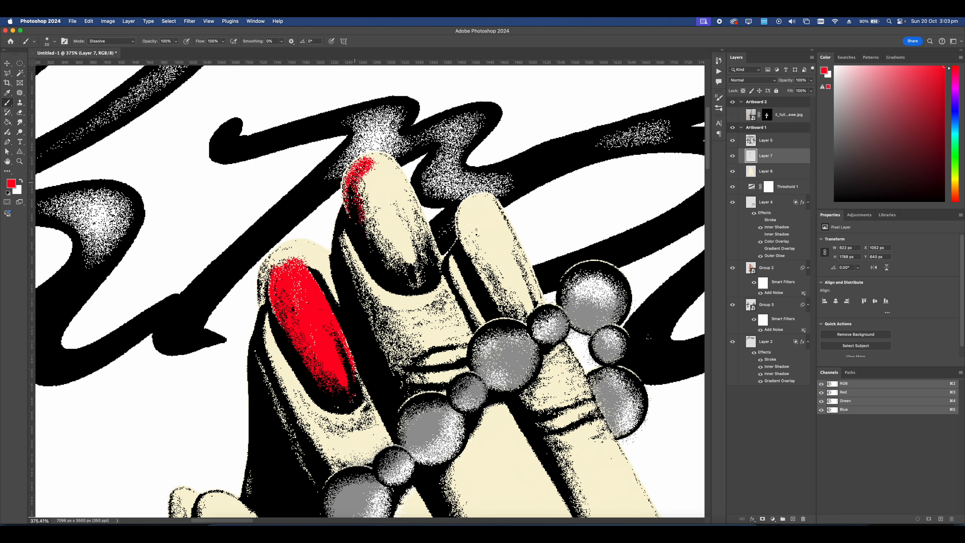
- Paint the tallest finger's nail bright red with the dissolve brush
{"action": "mouse_move", "coordinate": [380, 162]}
{"action": "left_mouse_down"}
{"action": "mouse_move", "coordinate": [391, 179]}
{"action": "mouse_move", "coordinate": [395, 259]}
{"action": "mouse_move", "coordinate": [363, 184]}
{"action": "mouse_move", "coordinate": [376, 244]}
{"action": "mouse_move", "coordinate": [371, 171]}
{"action": "mouse_move", "coordinate": [378, 231]}
{"action": "mouse_move", "coordinate": [378, 195]}
{"action": "left_mouse_up"}
{"action": "mouse_move", "coordinate": [407, 228]}
{"action": "left_mouse_down"}
{"action": "mouse_move", "coordinate": [416, 273]}
{"action": "mouse_move", "coordinate": [408, 275]}
{"action": "left_mouse_up"}
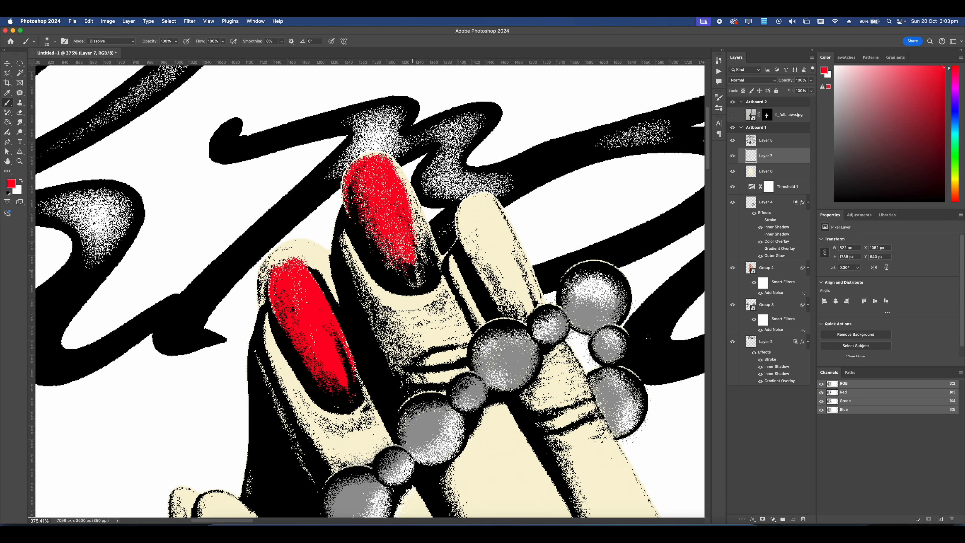
- Extend the red dissolve colour along the tallest fingernail's outer edge toward its base
{"action": "mouse_move", "coordinate": [410, 207]}
{"action": "left_mouse_down"}
{"action": "mouse_move", "coordinate": [394, 164]}
{"action": "mouse_move", "coordinate": [426, 247]}
{"action": "left_mouse_up"}
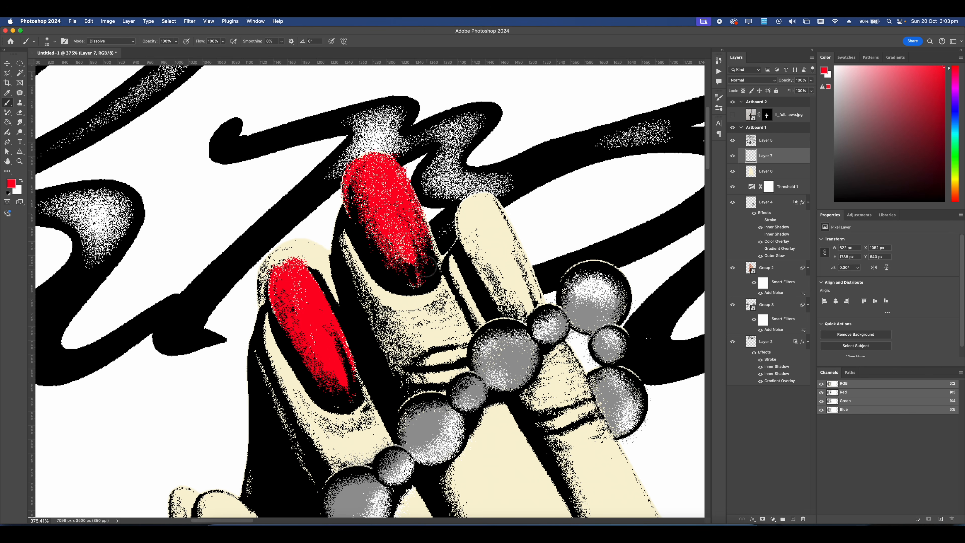
{"action": "scroll", "coordinate": [427, 264], "scroll_direction": "right", "scroll_amount": 5}
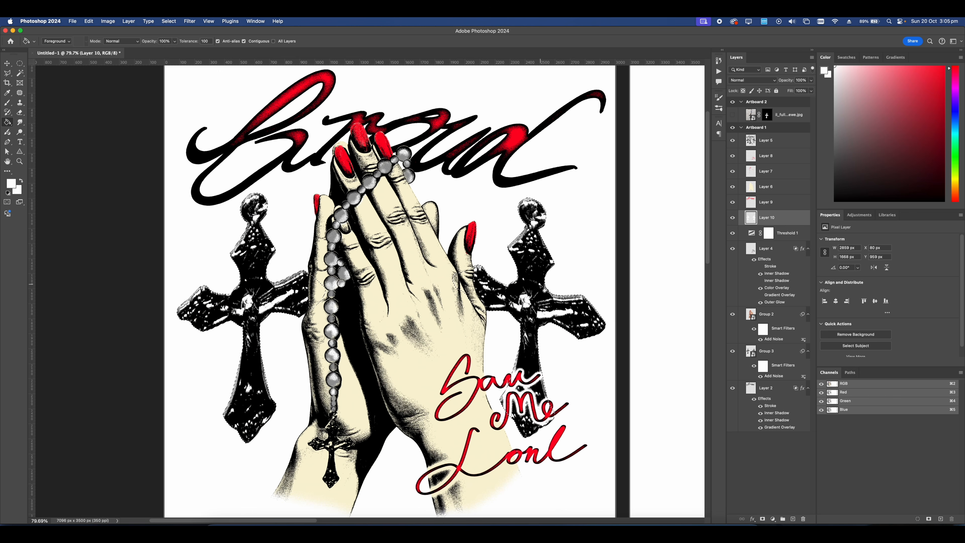
- Fill the white areas inside both large crosses with mid-grey using the Paint Bucket
{"action": "left_click", "coordinate": [529, 302]}
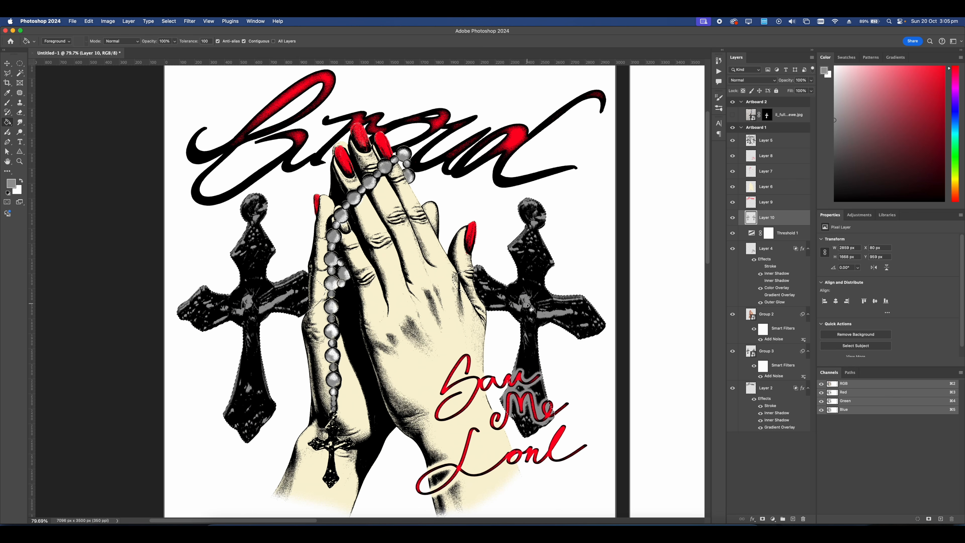
{"action": "key", "text": "super+z"}
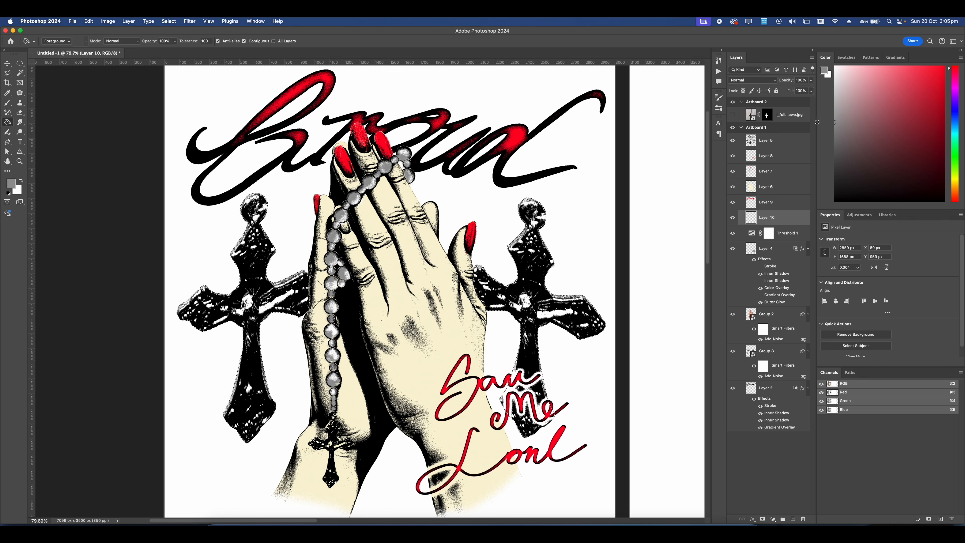
{"action": "left_click", "coordinate": [513, 282]}
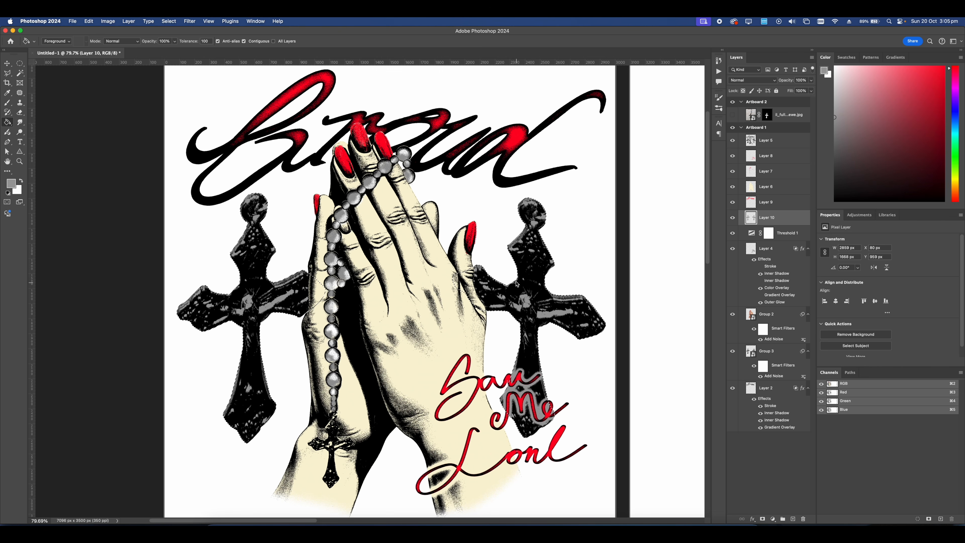
{"action": "scroll", "coordinate": [497, 263], "scroll_direction": "down", "scroll_amount": 3}
- Shade the fingers and back of the hand in dark tan on Layer 6 with a 47 px soft dissolve brush
{"action": "key", "text": "b"}
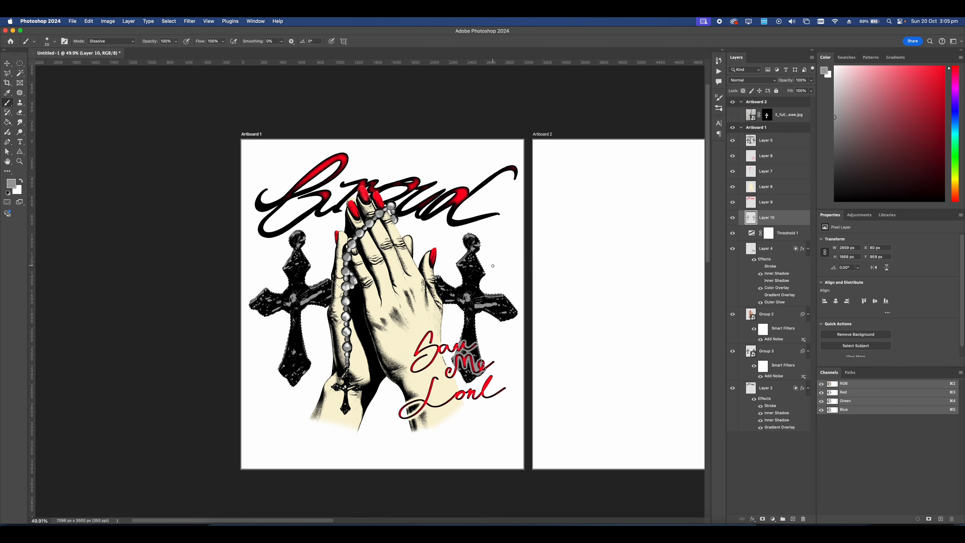
{"action": "scroll", "coordinate": [376, 256], "scroll_direction": "up", "scroll_amount": 3}
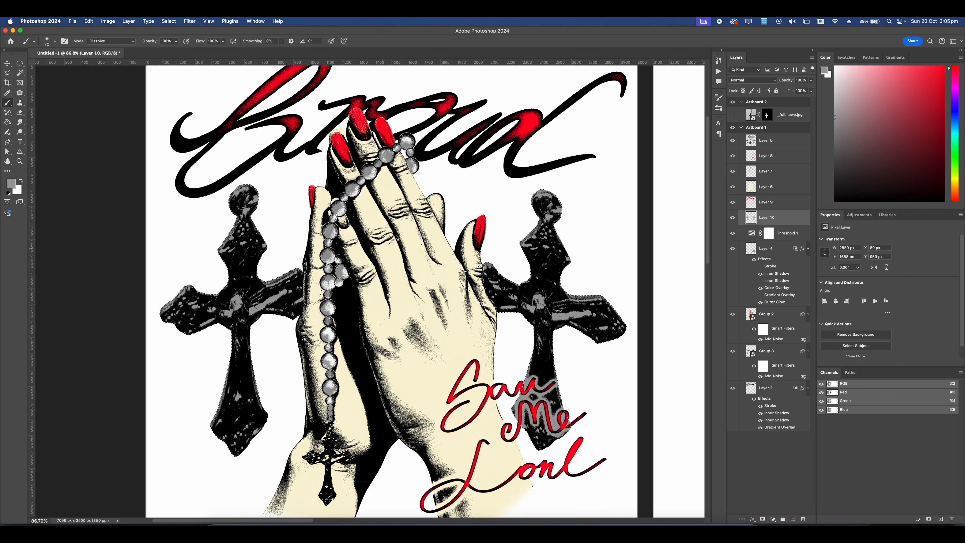
{"action": "right_click", "coordinate": [430, 273]}
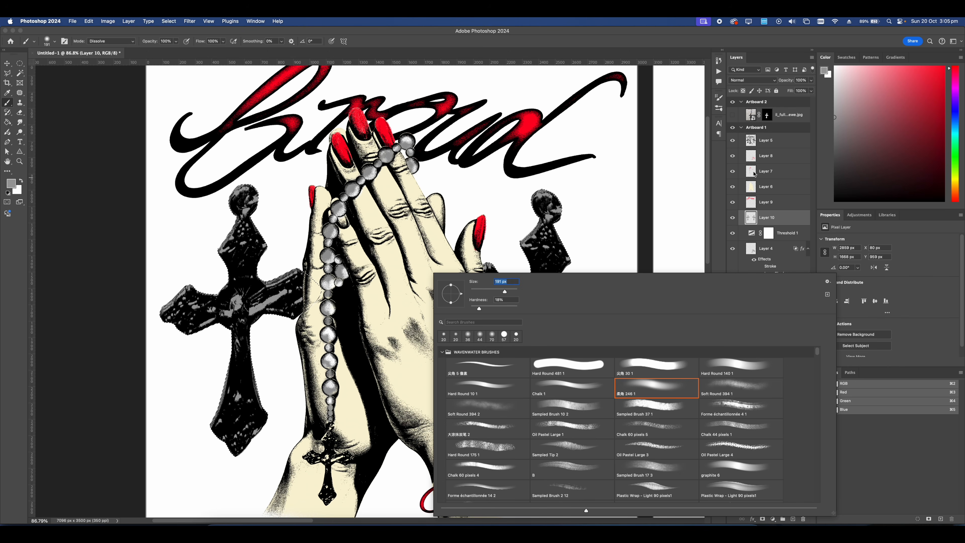
{"action": "left_click_drag", "start_coordinate": [844, 92], "coordinate": [724, 56]}
{"action": "left_click_drag", "start_coordinate": [677, 88], "coordinate": [669, 95]}
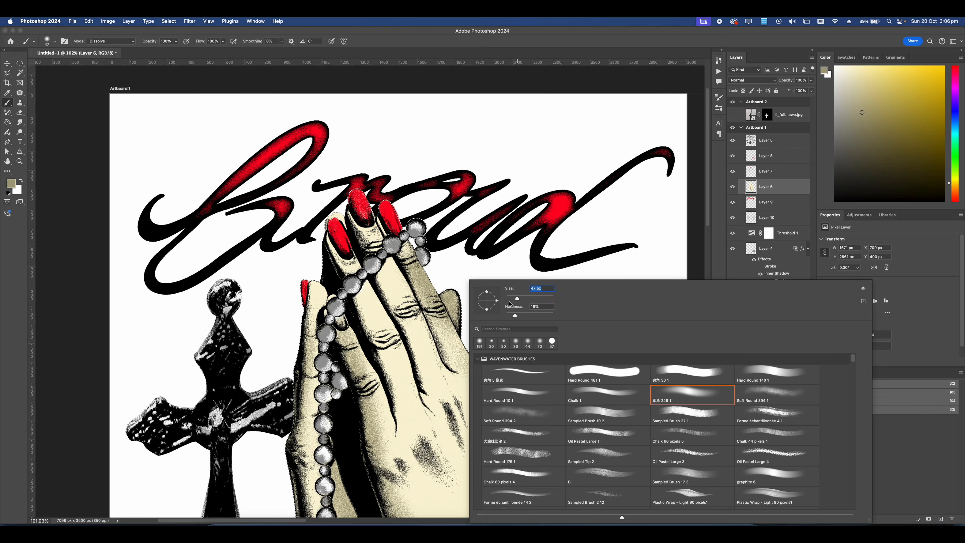
{"action": "key", "text": "Escape"}
{"action": "scroll", "coordinate": [395, 329], "scroll_direction": "up", "scroll_amount": 5}
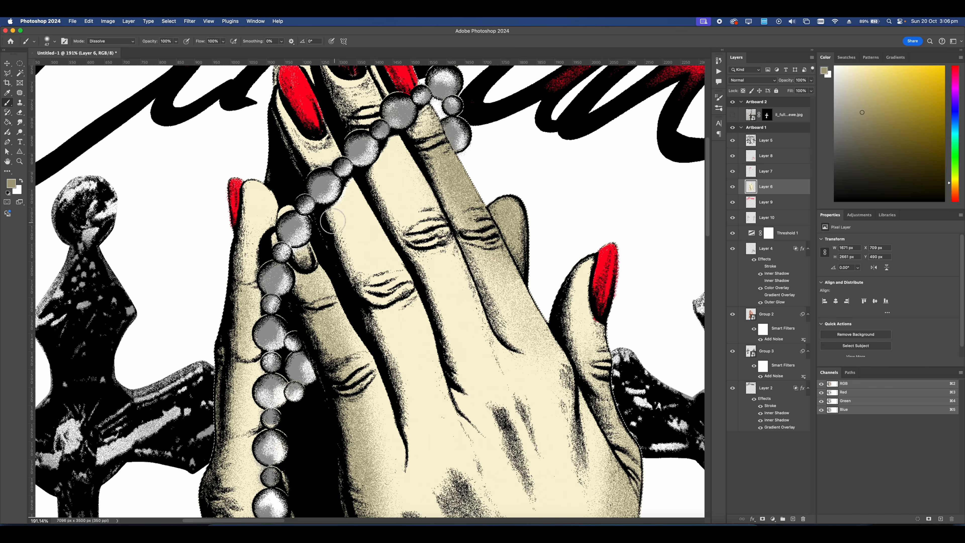
{"action": "mouse_move", "coordinate": [354, 282]}
{"action": "left_mouse_down"}
{"action": "mouse_move", "coordinate": [395, 362]}
{"action": "mouse_move", "coordinate": [391, 336]}
{"action": "mouse_move", "coordinate": [407, 436]}
{"action": "left_mouse_up"}
{"action": "mouse_move", "coordinate": [332, 225]}
{"action": "left_mouse_down"}
{"action": "mouse_move", "coordinate": [337, 207]}
{"action": "mouse_move", "coordinate": [376, 206]}
{"action": "mouse_move", "coordinate": [448, 383]}
{"action": "left_mouse_up"}
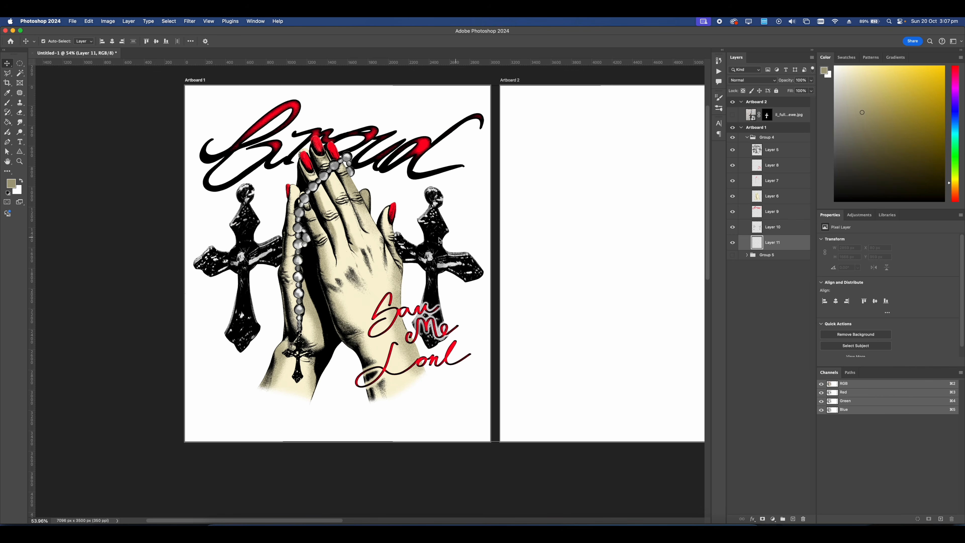
- Enlarge the dissolve brush and paint a bright yellow glow around the praying hands and wrists on Layer 11
{"action": "scroll", "coordinate": [460, 274], "scroll_direction": "up", "scroll_amount": 2}
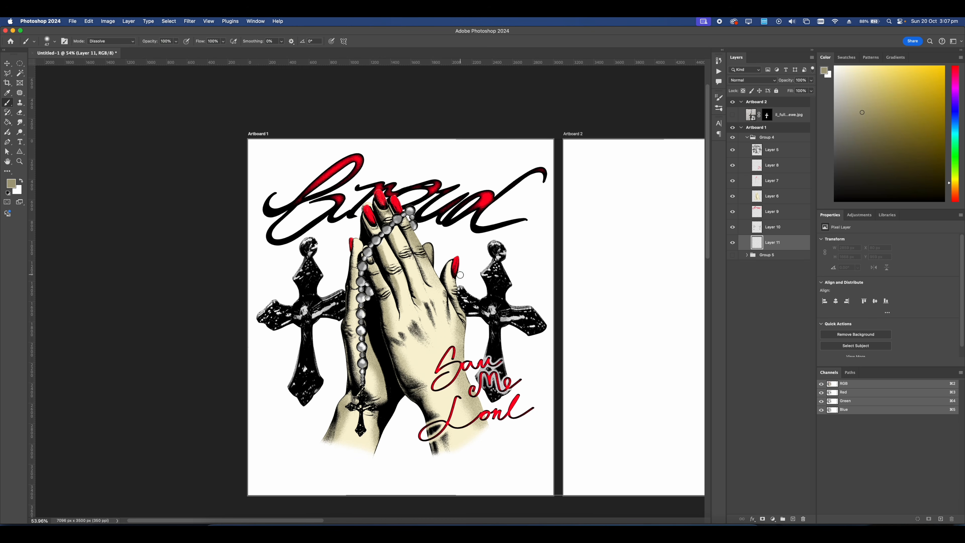
{"action": "right_click", "coordinate": [427, 254]}
{"action": "left_click", "coordinate": [414, 234]}
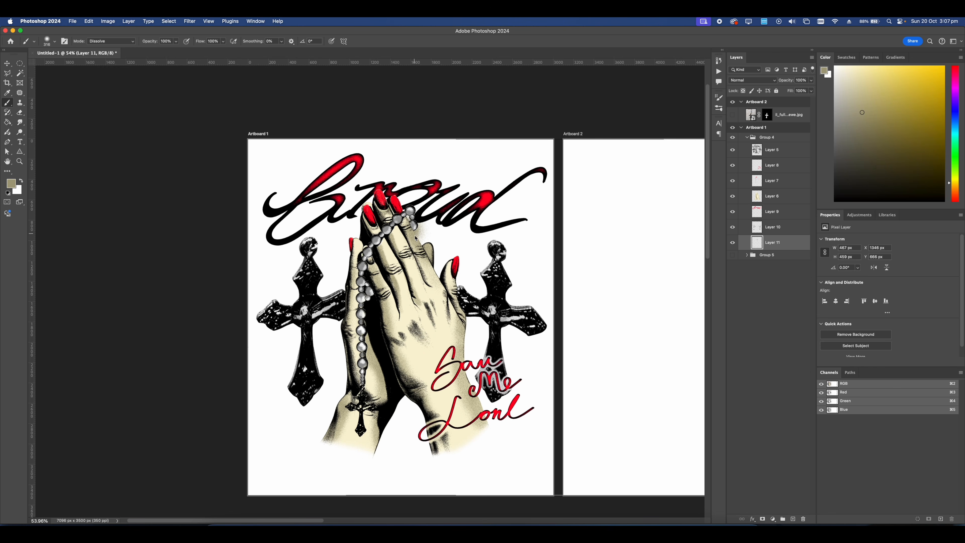
{"action": "key", "text": "super+z"}
{"action": "left_click", "coordinate": [954, 156]}
{"action": "left_click", "coordinate": [916, 143]}
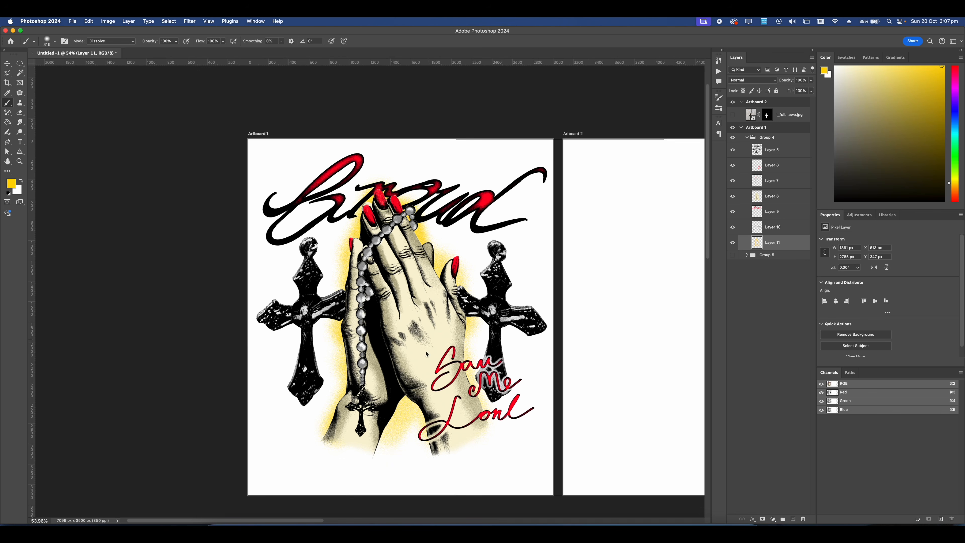
{"action": "left_click_drag", "start_coordinate": [396, 400], "coordinate": [419, 391]}
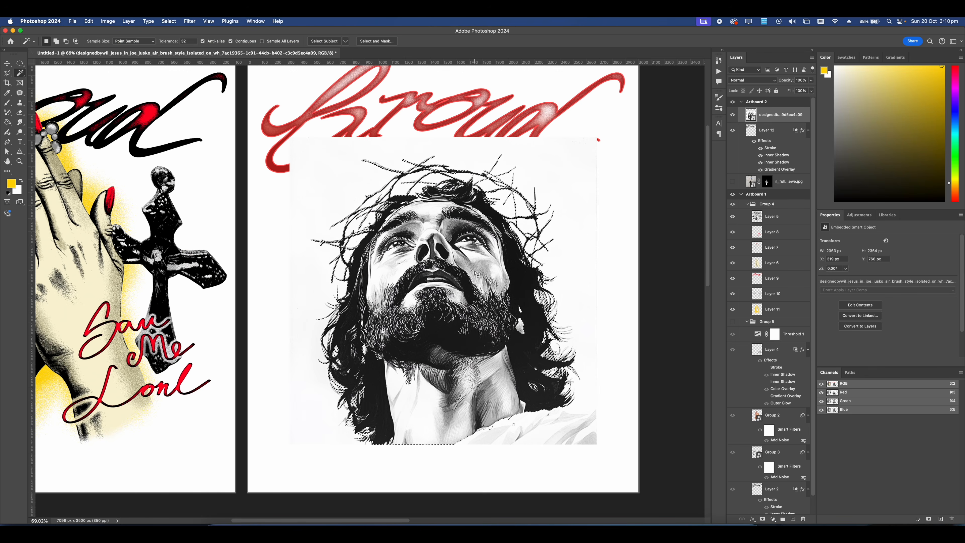
- Copy the selected Jesus portrait onto its own layer and delete the original placed image from Artboard 2
{"action": "right_click", "coordinate": [475, 271]}
{"action": "left_click", "coordinate": [498, 437]}
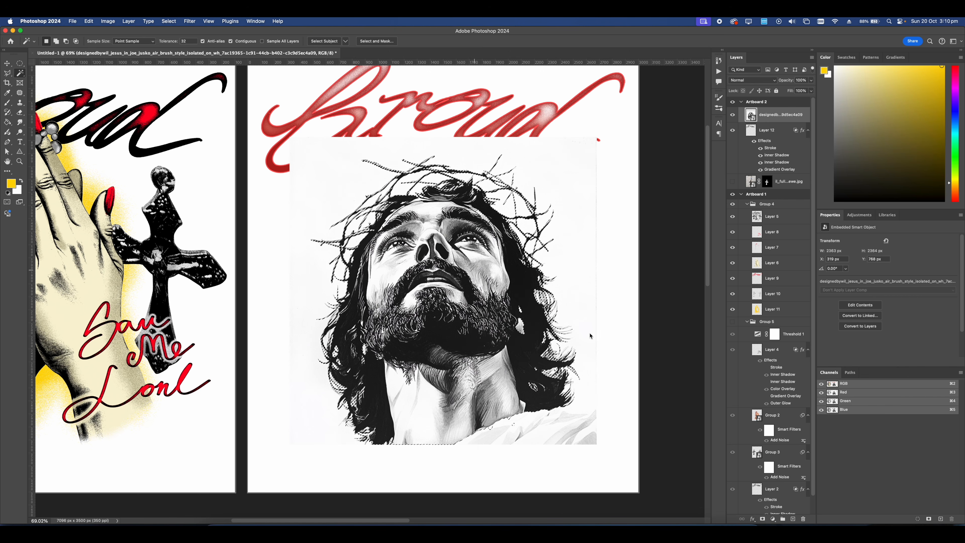
{"action": "left_click", "coordinate": [733, 130]}
{"action": "left_click", "coordinate": [759, 132]}
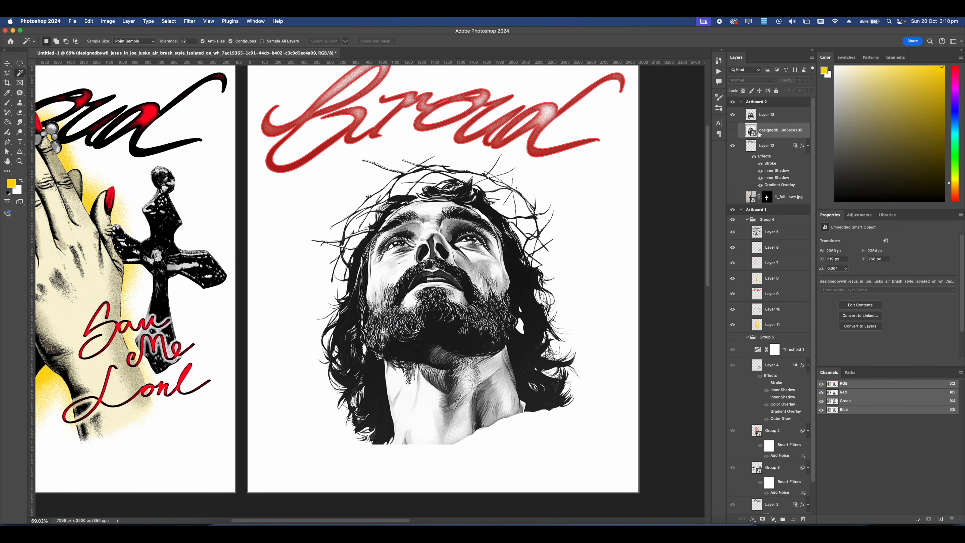
{"action": "key", "text": "Delete"}
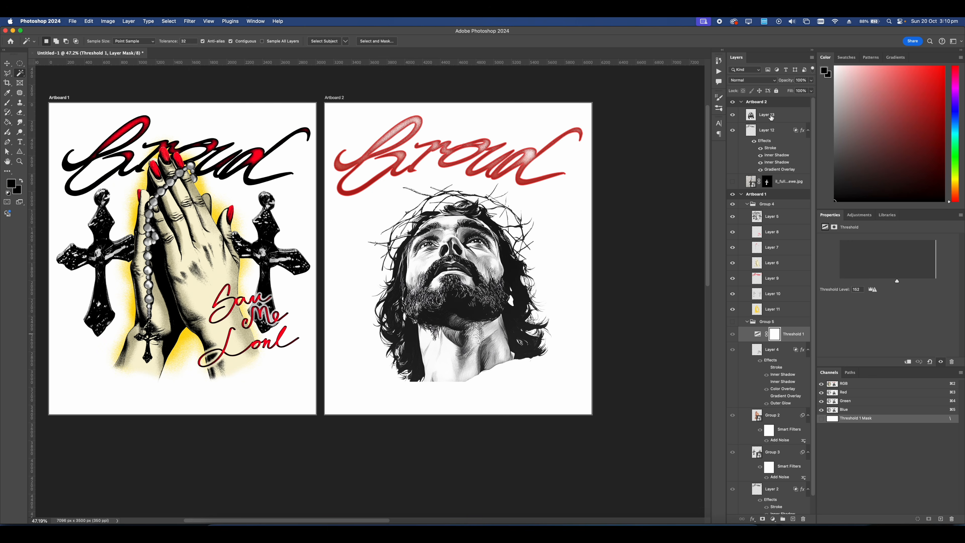
- Paste the Threshold adjustment layer above the portrait layer on Artboard 2
{"action": "left_click", "coordinate": [771, 117]}
{"action": "key", "text": "super+v"}
{"action": "scroll", "coordinate": [478, 164], "scroll_direction": "up", "scroll_amount": 4}
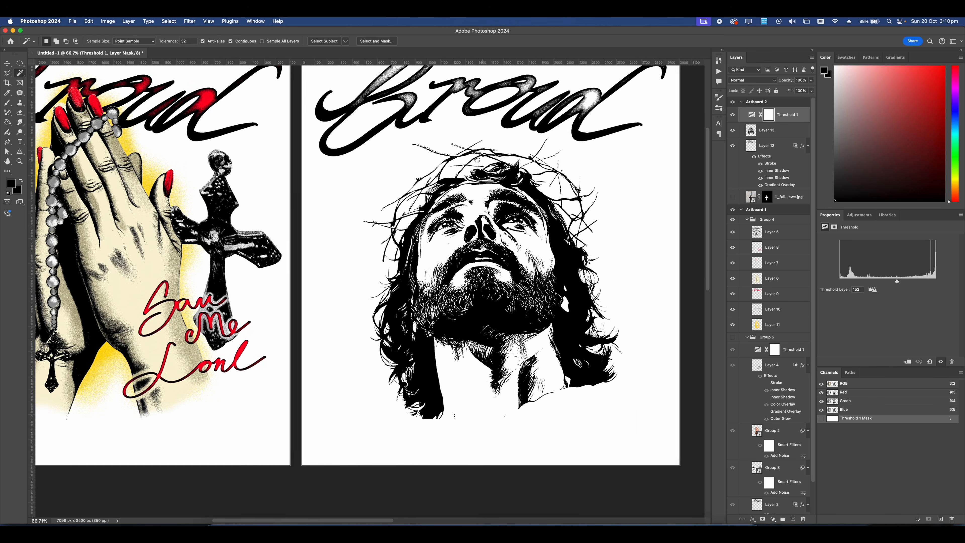
{"action": "scroll", "coordinate": [478, 159], "scroll_direction": "right", "scroll_amount": 2}
- Add 25.98% uniform monochromatic noise to the Jesus portrait on Layer 13
{"action": "left_click", "coordinate": [776, 134]}
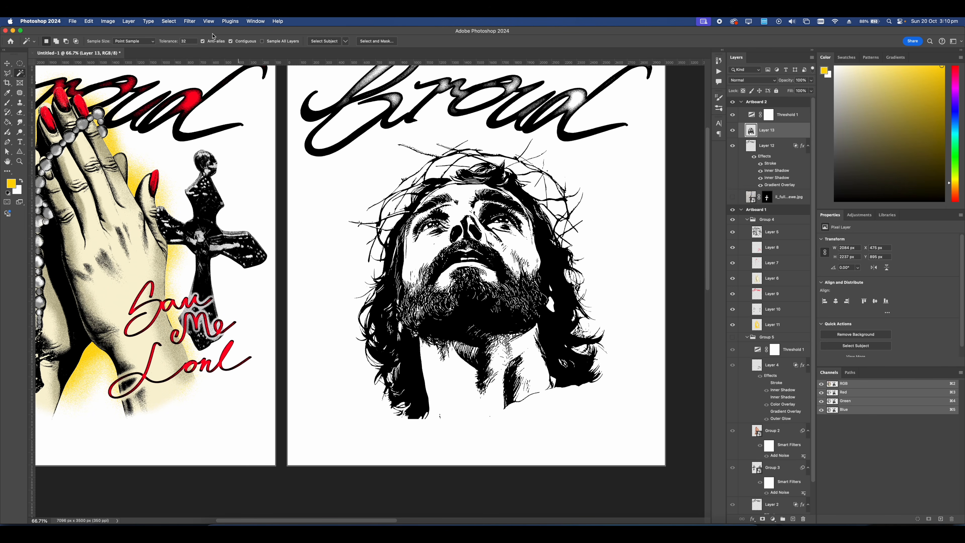
{"action": "left_click", "coordinate": [169, 21]}
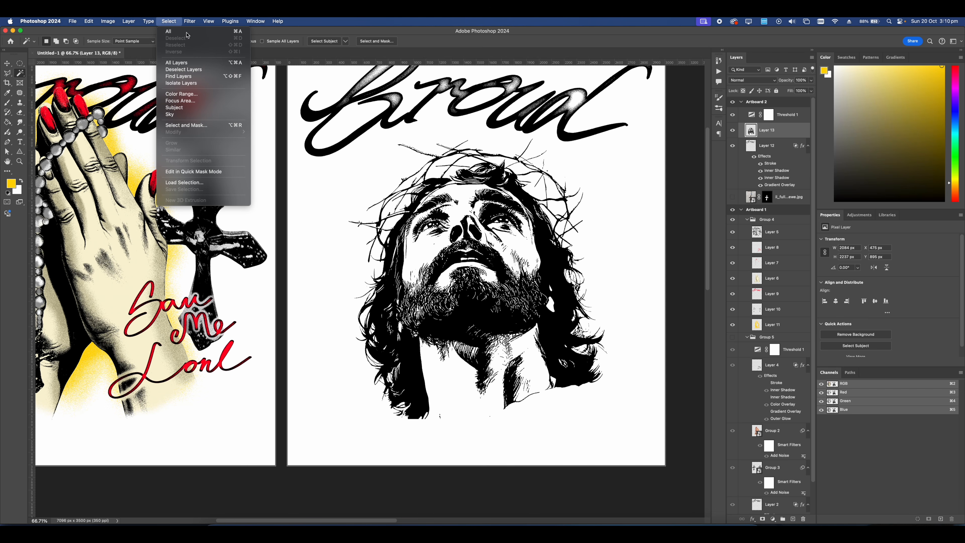
{"action": "mouse_move", "coordinate": [190, 23]}
{"action": "mouse_move", "coordinate": [204, 135]}
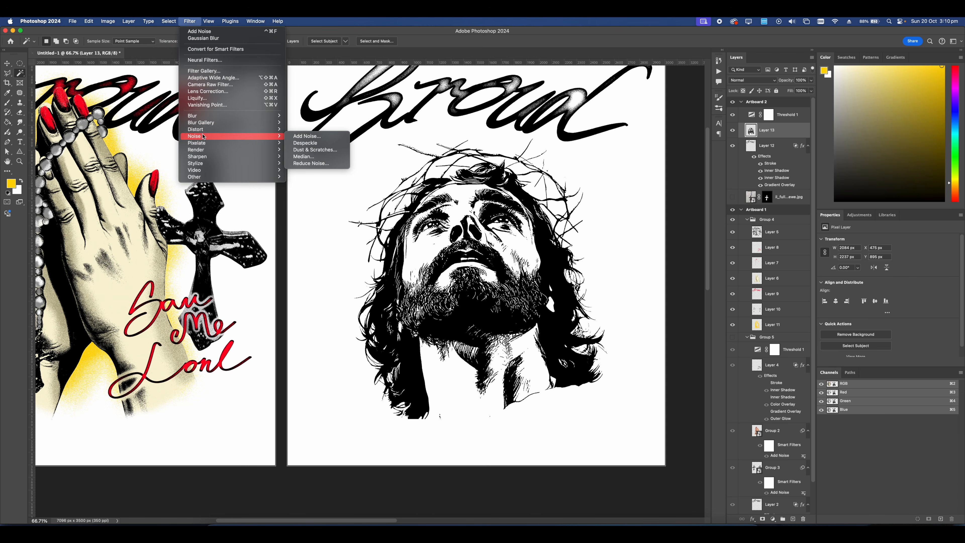
{"action": "left_click", "coordinate": [305, 135]}
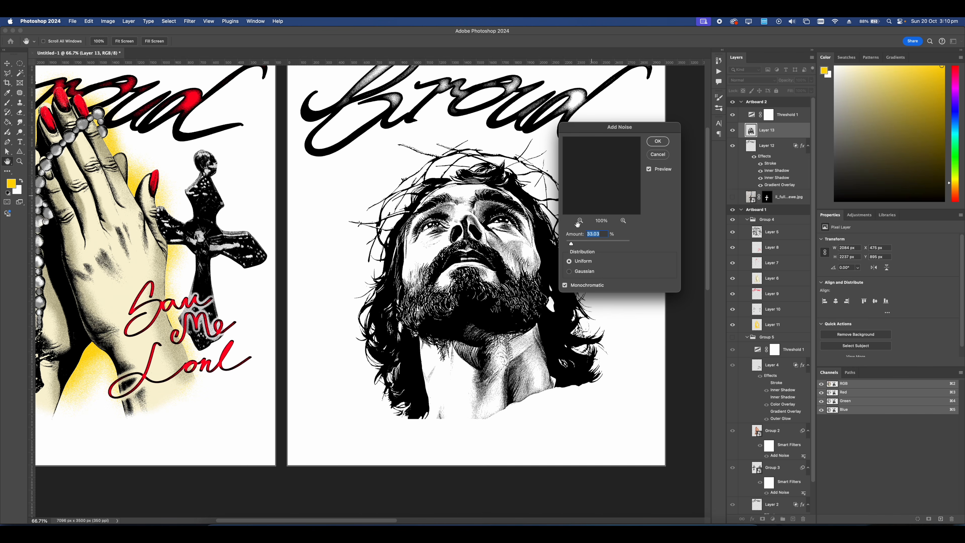
{"action": "left_click_drag", "start_coordinate": [571, 245], "coordinate": [571, 245]}
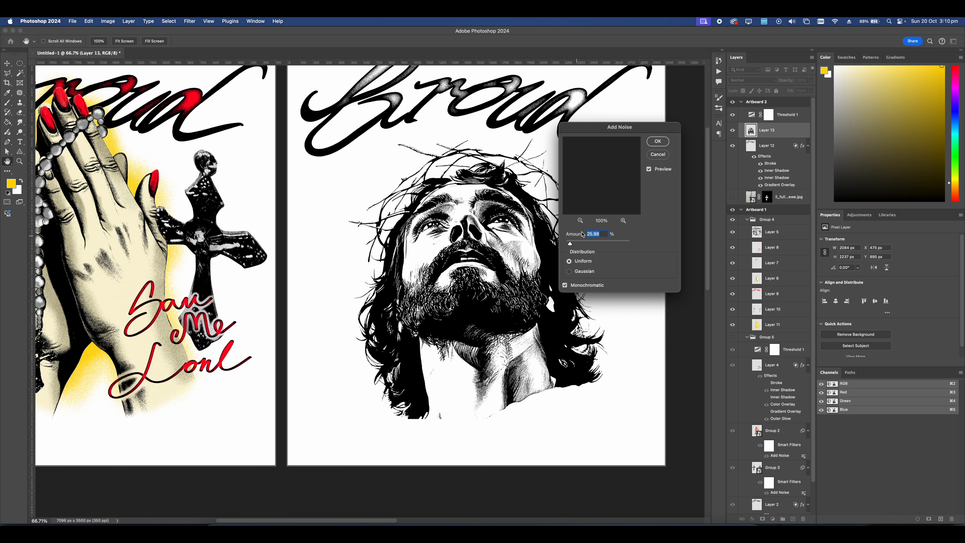
{"action": "left_click", "coordinate": [657, 141]}
{"action": "key", "text": "w"}
{"action": "scroll", "coordinate": [646, 148], "scroll_direction": "up", "scroll_amount": 6}
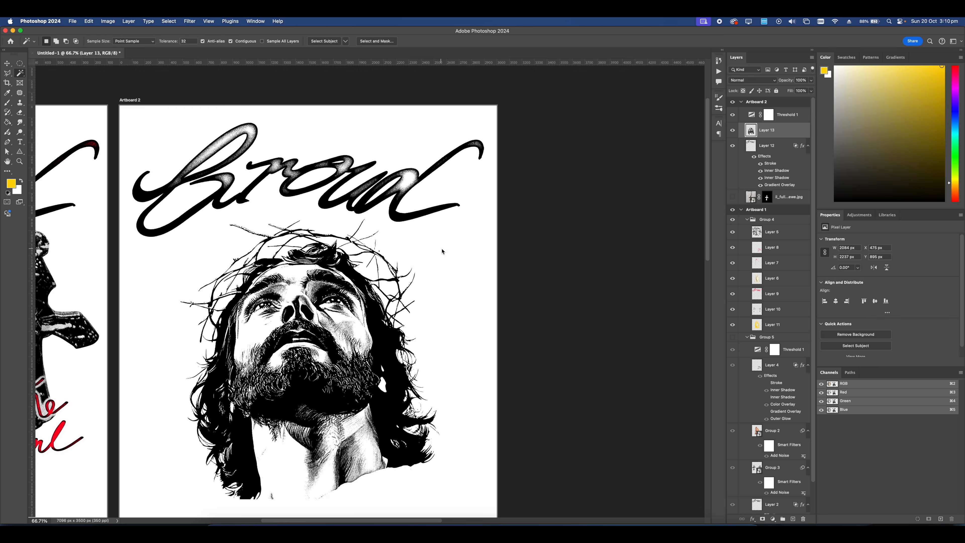
{"action": "scroll", "coordinate": [432, 245], "scroll_direction": "down", "scroll_amount": 8}
{"action": "left_click_drag", "start_coordinate": [398, 199], "coordinate": [487, 202]}
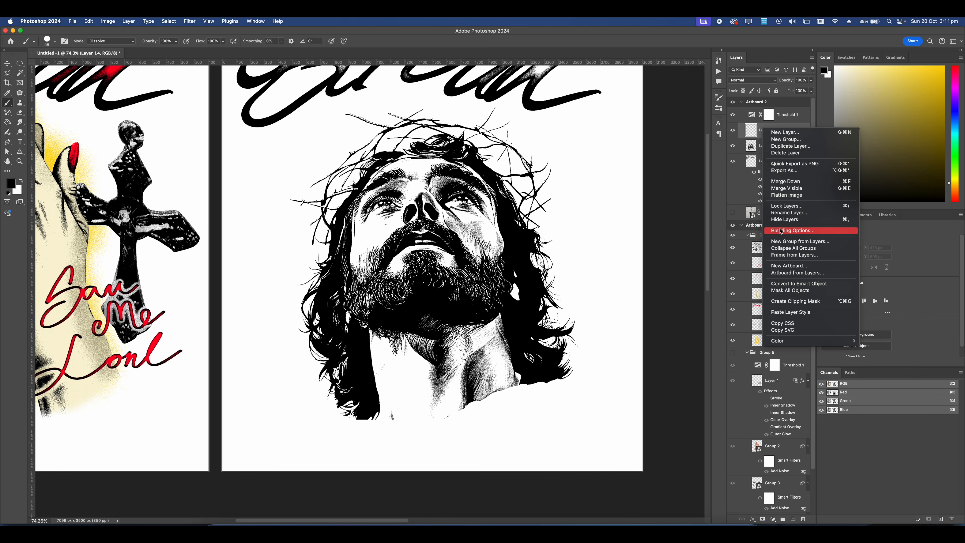
- Apply a white Outer Glow layer style to the empty Layer 14 above the portrait
{"action": "left_click", "coordinate": [778, 132]}
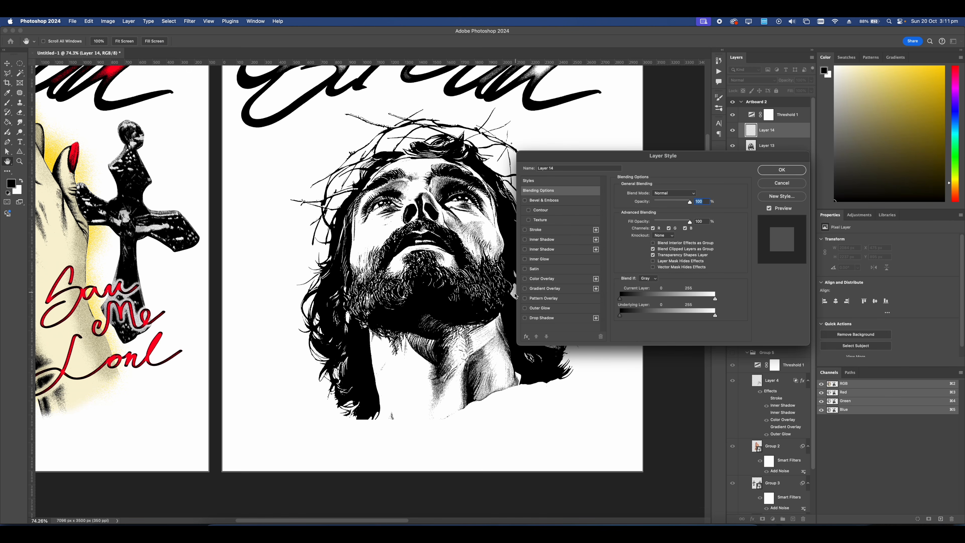
{"action": "left_click", "coordinate": [525, 308]}
{"action": "left_click", "coordinate": [538, 307]}
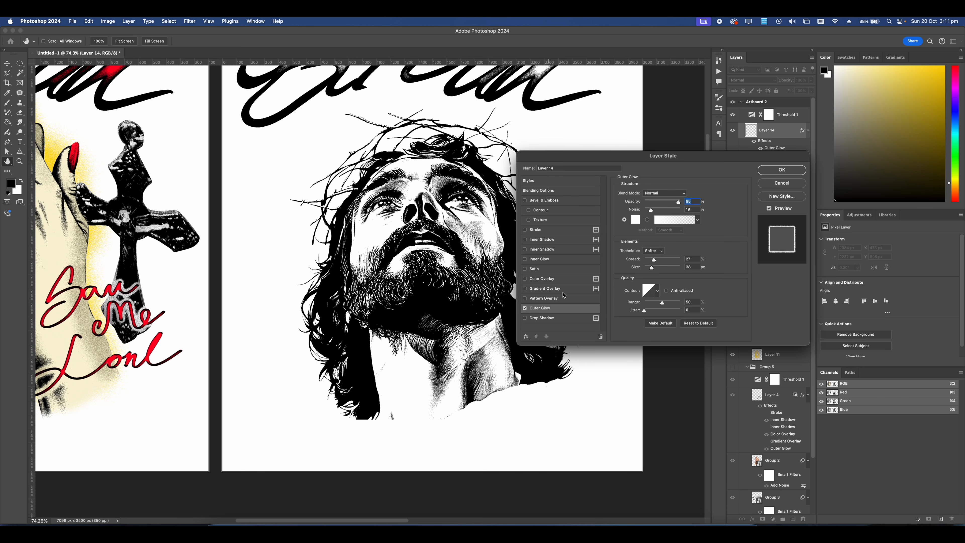
{"action": "left_click", "coordinate": [776, 173]}
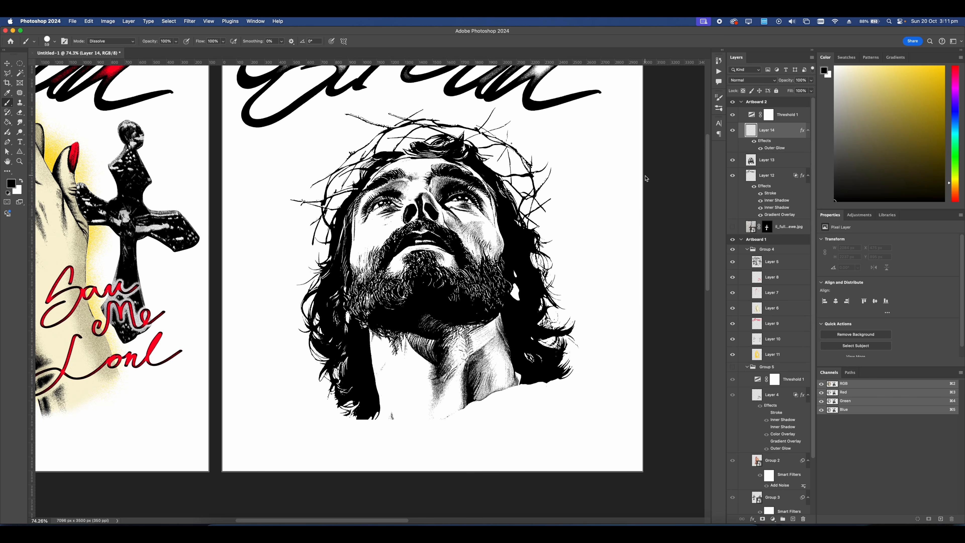
{"action": "key", "text": "super+z"}
{"action": "mouse_move", "coordinate": [436, 404]}
{"action": "left_mouse_down"}
{"action": "mouse_move", "coordinate": [450, 416]}
{"action": "mouse_move", "coordinate": [467, 361]}
{"action": "mouse_move", "coordinate": [448, 381]}
{"action": "mouse_move", "coordinate": [469, 376]}
{"action": "mouse_move", "coordinate": [485, 422]}
{"action": "left_mouse_up"}
{"action": "key", "text": "super+z"}
{"action": "key", "text": "super+z"}
{"action": "key", "text": "super+z"}
- Set the brush smoothing to 41% and hand-letter VINTAGE in black, rising diagonally across the portrait's neck and hair
{"action": "left_click", "coordinate": [282, 41]}
{"action": "key", "text": "super+z"}
{"action": "mouse_move", "coordinate": [443, 394]}
{"action": "left_mouse_down"}
{"action": "mouse_move", "coordinate": [465, 434]}
{"action": "mouse_move", "coordinate": [474, 370]}
{"action": "mouse_move", "coordinate": [463, 357]}
{"action": "mouse_move", "coordinate": [474, 374]}
{"action": "left_mouse_up"}
{"action": "key", "text": "super+z"}
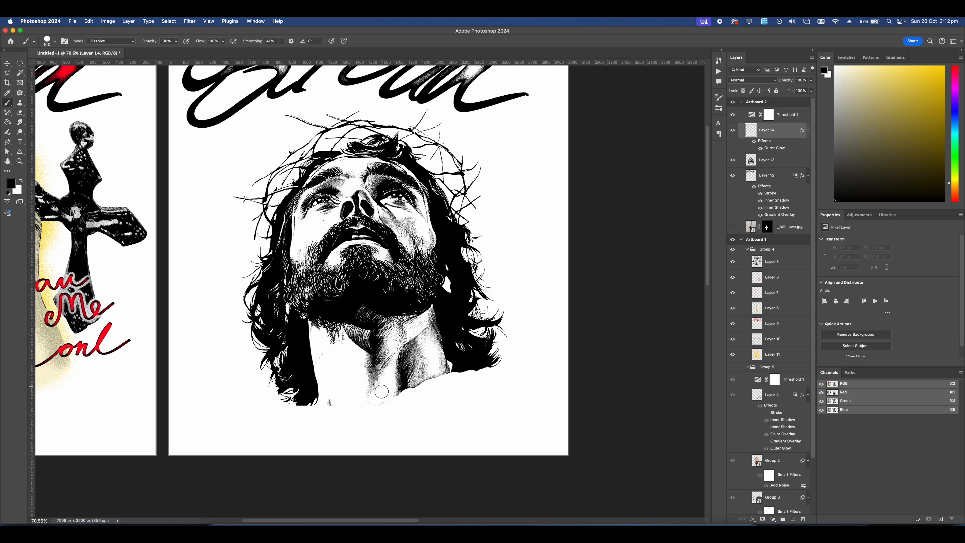
{"action": "mouse_move", "coordinate": [382, 392]}
{"action": "left_mouse_down"}
{"action": "mouse_move", "coordinate": [400, 332]}
{"action": "mouse_move", "coordinate": [407, 433]}
{"action": "mouse_move", "coordinate": [410, 360]}
{"action": "left_mouse_up"}
{"action": "key", "text": "super+z"}
{"action": "mouse_move", "coordinate": [372, 393]}
{"action": "left_mouse_down"}
{"action": "mouse_move", "coordinate": [401, 405]}
{"action": "mouse_move", "coordinate": [408, 357]}
{"action": "mouse_move", "coordinate": [371, 392]}
{"action": "mouse_move", "coordinate": [403, 415]}
{"action": "mouse_move", "coordinate": [418, 344]}
{"action": "mouse_move", "coordinate": [433, 332]}
{"action": "mouse_move", "coordinate": [465, 389]}
{"action": "mouse_move", "coordinate": [448, 301]}
{"action": "left_mouse_up"}
{"action": "key", "text": "super+z"}
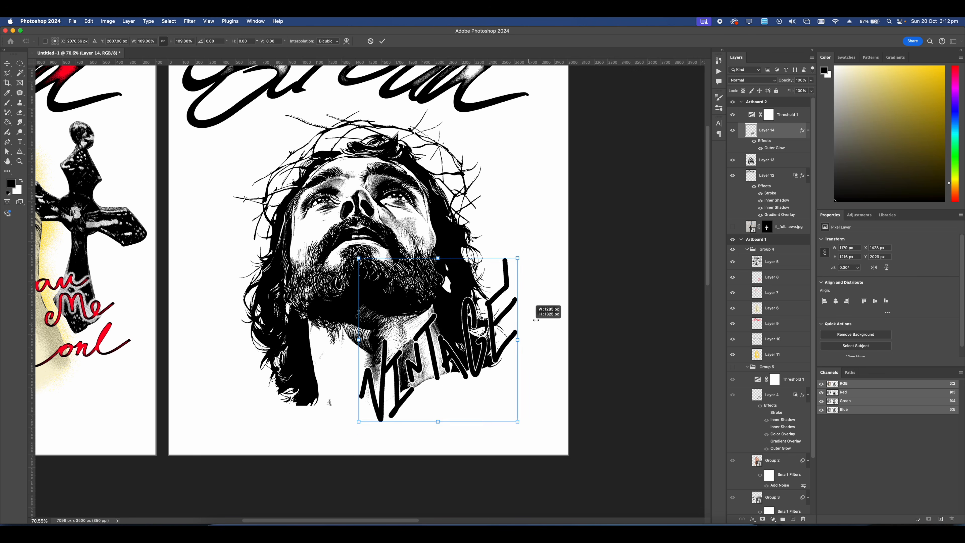
- Enlarge the VINTAGE lettering to about 1350 px wide and place it over the portrait's neck and lower hair
{"action": "mouse_move", "coordinate": [534, 315]}
{"action": "left_mouse_down"}
{"action": "mouse_move", "coordinate": [501, 321]}
{"action": "mouse_move", "coordinate": [510, 332]}
{"action": "left_mouse_up"}
{"action": "key", "text": "Return"}
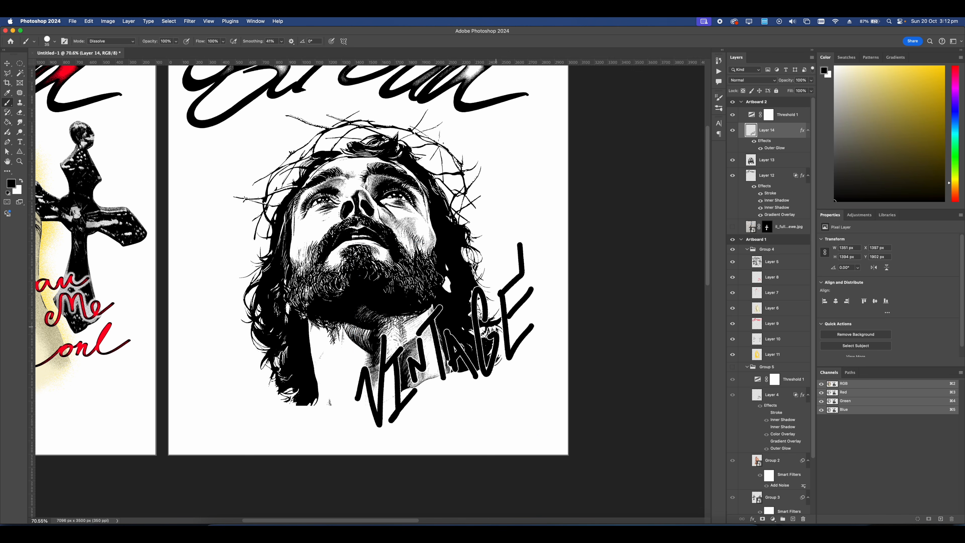
{"action": "scroll", "coordinate": [450, 296], "scroll_direction": "down", "scroll_amount": 5}
{"action": "scroll", "coordinate": [448, 300], "scroll_direction": "left", "scroll_amount": 4}
{"action": "scroll", "coordinate": [442, 304], "scroll_direction": "up", "scroll_amount": 5}
{"action": "scroll", "coordinate": [439, 306], "scroll_direction": "down", "scroll_amount": 5}
{"action": "scroll", "coordinate": [440, 307], "scroll_direction": "up", "scroll_amount": 3}
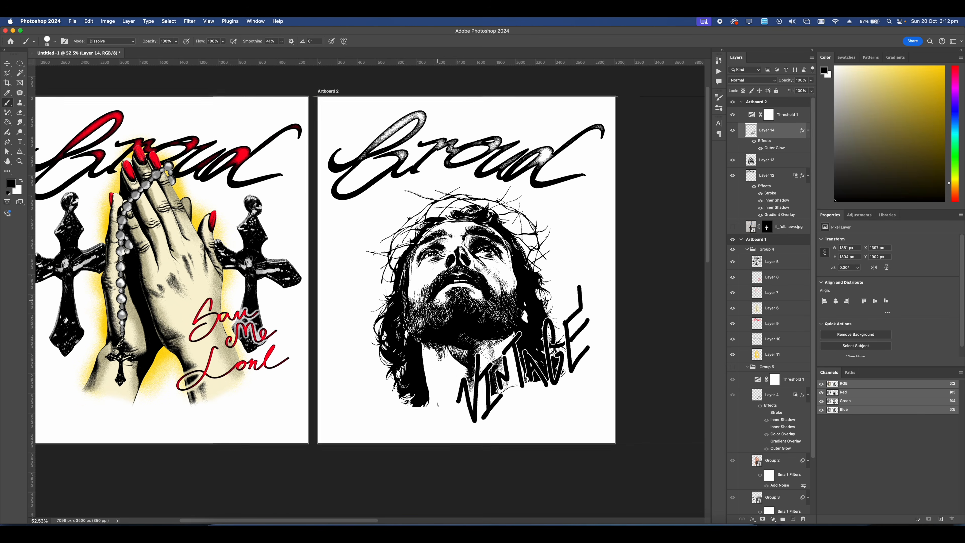
{"action": "scroll", "coordinate": [438, 301], "scroll_direction": "down", "scroll_amount": 3}
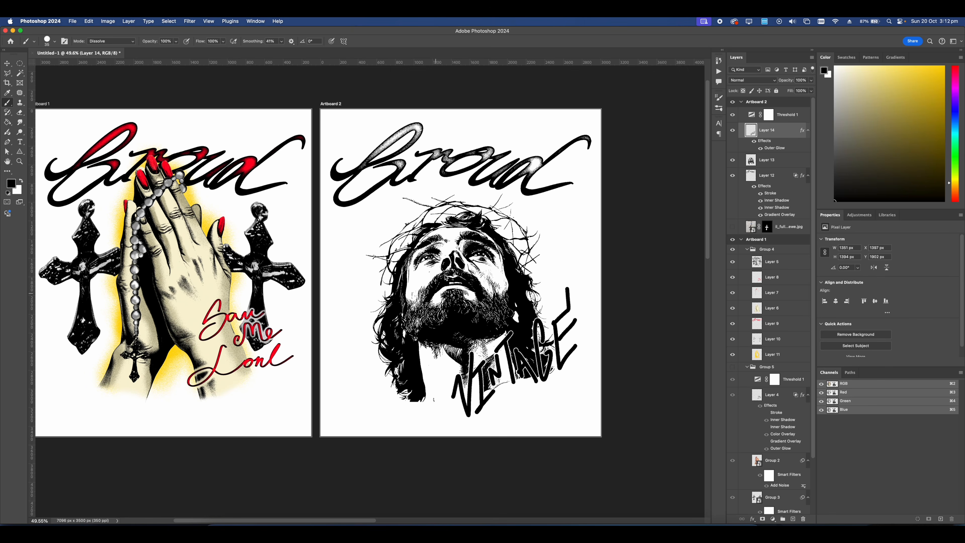
- Add large outlined letters behind the portrait's head on a copy of Layer 14, using Stroke and Color Overlay effects
{"action": "left_click", "coordinate": [771, 114]}
{"action": "scroll", "coordinate": [496, 204], "scroll_direction": "down", "scroll_amount": 1}
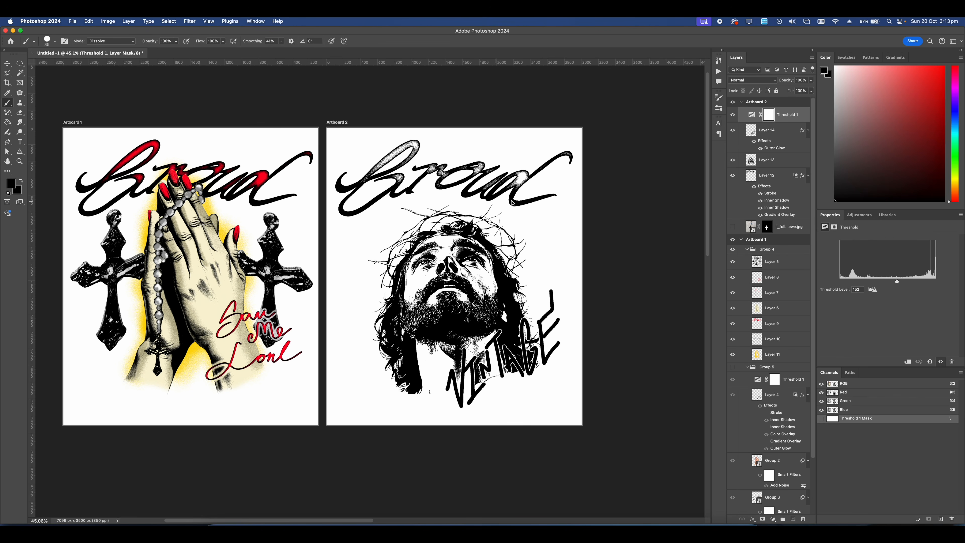
{"action": "left_click", "coordinate": [763, 142]}
{"action": "key", "text": "super+t"}
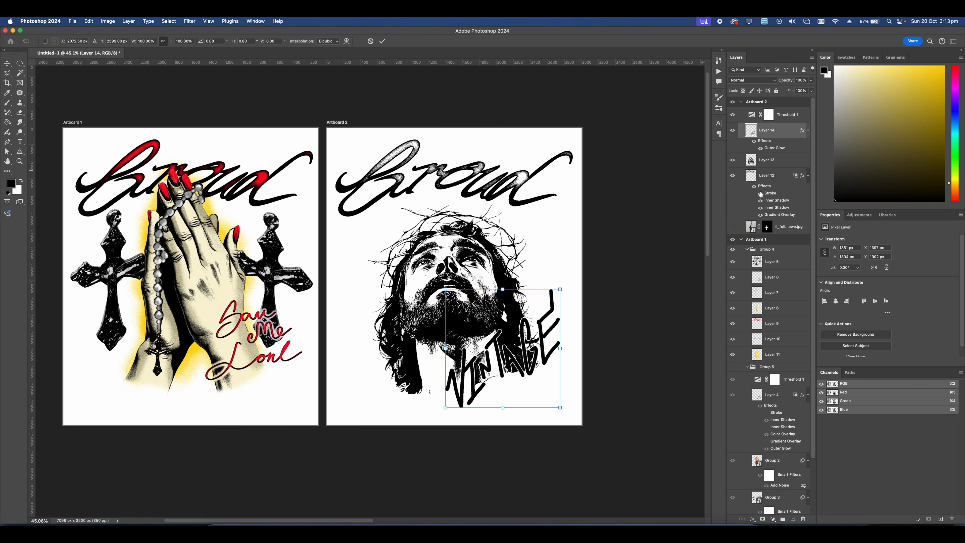
{"action": "left_click", "coordinate": [765, 178]}
{"action": "key", "text": "super+t"}
{"action": "left_click_drag", "start_coordinate": [493, 187], "coordinate": [492, 198]}
{"action": "key", "text": "Return"}
{"action": "key", "text": "b"}
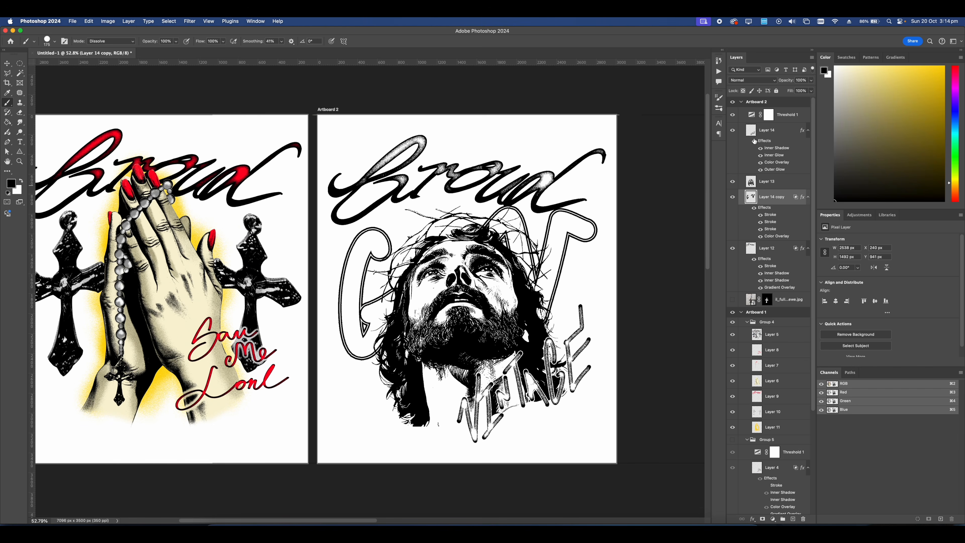
- Select the artwork's shadows with Color Range at 20% fuzziness and range 65, and fill them black on a new layer above the Threshold
{"action": "left_click", "coordinate": [777, 120]}
{"action": "left_click", "coordinate": [169, 21]}
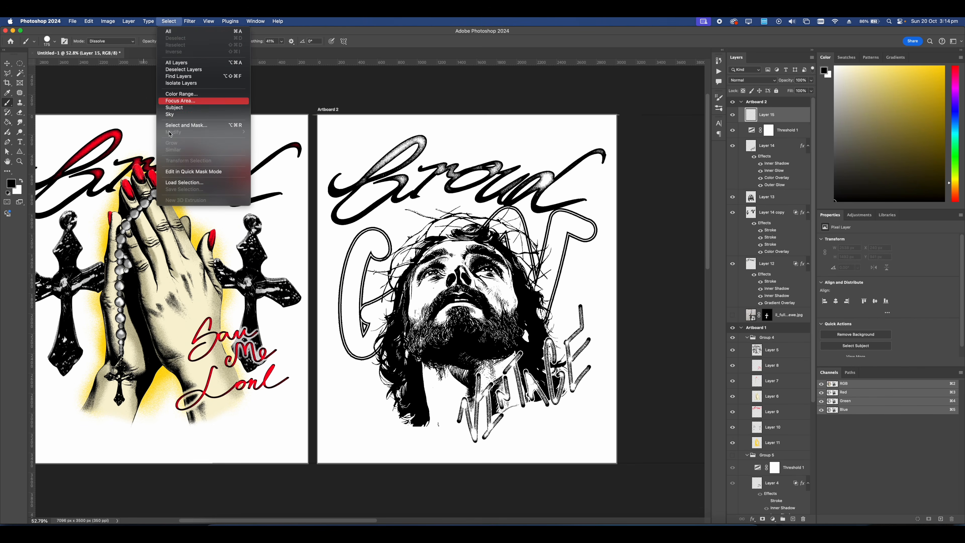
{"action": "left_click", "coordinate": [179, 93]}
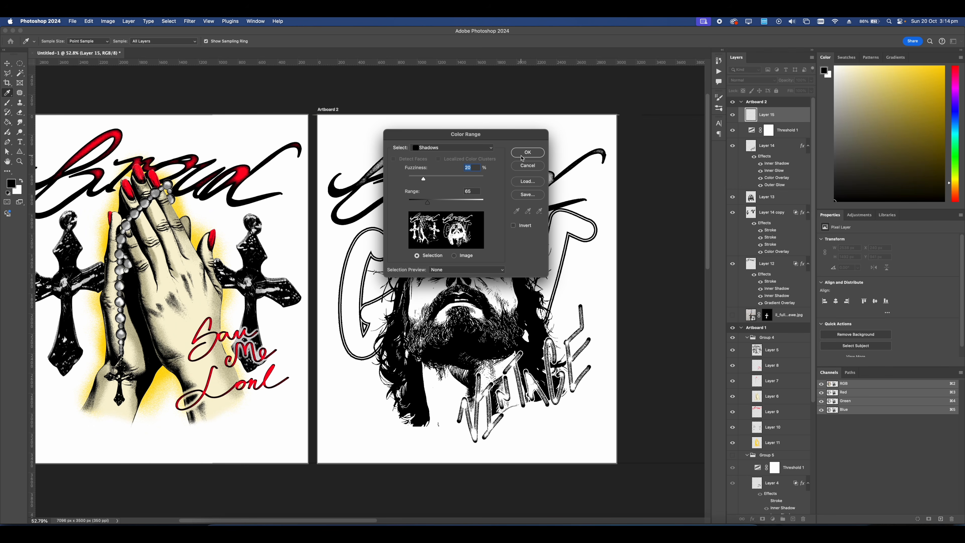
{"action": "left_click", "coordinate": [527, 152]}
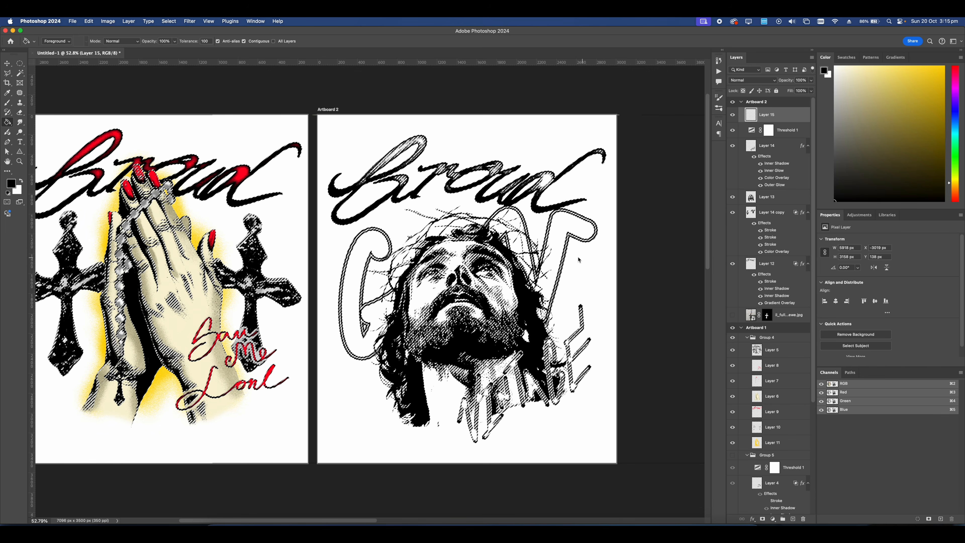
{"action": "left_click", "coordinate": [579, 258]}
{"action": "key", "text": "super+d"}
- Load the VINTAGE lettering as a selection and fill it on a new layer with the red sampled from the praying-hands title
{"action": "key", "text": "super+minus"}
{"action": "key", "text": "super+minus"}
{"action": "left_click", "coordinate": [750, 146], "text": "super"}
{"action": "key", "text": "super+0"}
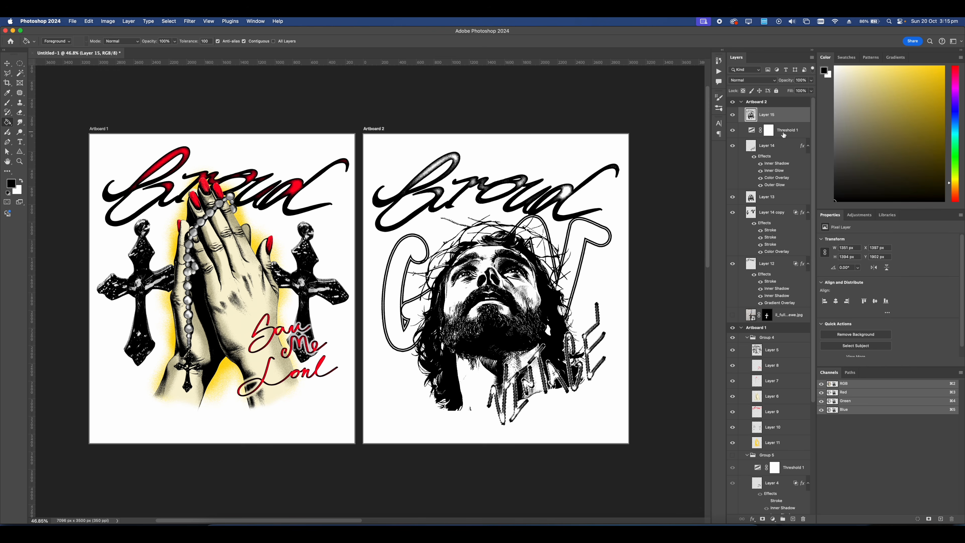
{"action": "left_click", "coordinate": [793, 518], "text": "super"}
{"action": "left_click", "coordinate": [11, 183]}
{"action": "left_click", "coordinate": [184, 153]}
{"action": "key", "text": "Return"}
{"action": "key", "text": "alt+BackSpace"}
- Load the script title above the Jesus portrait as a selection and fill it with the same red on its own layer
{"action": "left_click", "coordinate": [750, 279], "text": "super"}
{"action": "left_click", "coordinate": [789, 512]}
{"action": "scroll", "coordinate": [789, 456], "scroll_direction": "up", "scroll_amount": 5}
{"action": "left_click", "coordinate": [756, 101]}
{"action": "left_click", "coordinate": [767, 115]}
{"action": "left_click", "coordinate": [793, 518], "text": "super"}
{"action": "key", "text": "alt+BackSpace"}
- Load the large outlined letters behind the head as a selection and fill them on a new layer with yellow sampled from Artboard 1
{"action": "left_click", "coordinate": [750, 243], "text": "super"}
{"action": "key", "text": "super+minus"}
{"action": "key", "text": "super+0"}
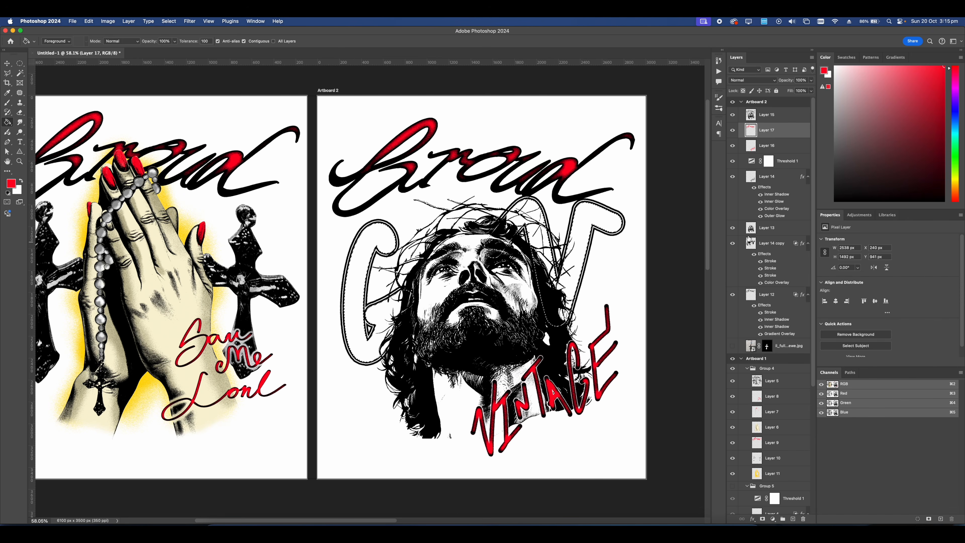
{"action": "left_click", "coordinate": [787, 161]}
{"action": "left_click", "coordinate": [782, 518]}
{"action": "key", "text": "super+minus"}
{"action": "left_click", "coordinate": [11, 183]}
{"action": "left_click", "coordinate": [207, 363]}
{"action": "key", "text": "Return"}
{"action": "left_click", "coordinate": [748, 159]}
{"action": "left_click", "coordinate": [793, 518]}
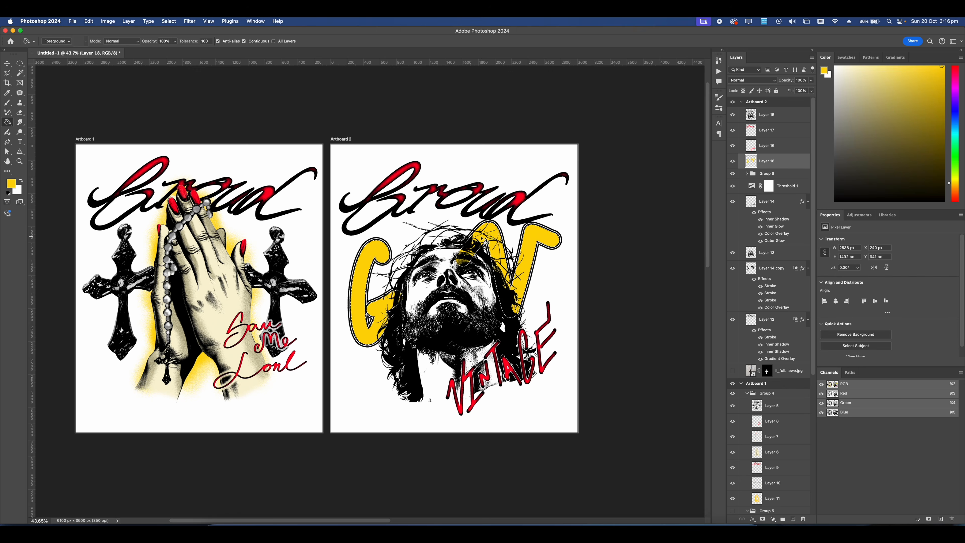
{"action": "left_click", "coordinate": [481, 238]}
- Load the Jesus portrait on Layer 13 as a selection and fill it with brown on a new layer
{"action": "key", "text": "super+plus"}
{"action": "key", "text": "super+plus"}
{"action": "left_click", "coordinate": [751, 253], "text": "super"}
{"action": "left_click", "coordinate": [793, 518]}
{"action": "left_click", "coordinate": [11, 183]}
{"action": "key", "text": "Return"}
{"action": "left_click", "coordinate": [477, 205]}
{"action": "key", "text": "super+plus"}
{"action": "scroll", "coordinate": [476, 206], "scroll_direction": "down", "scroll_amount": 3}
{"action": "key", "text": "super+d"}
- Erase the hard lower edge of the brown neck fill and brush a grainy Dissolve fade along it
{"action": "key", "text": "e"}
{"action": "scroll", "coordinate": [403, 243], "scroll_direction": "down", "scroll_amount": 3}
{"action": "mouse_move", "coordinate": [490, 433]}
{"action": "left_mouse_down"}
{"action": "mouse_move", "coordinate": [430, 452]}
{"action": "mouse_move", "coordinate": [345, 438]}
{"action": "left_mouse_up"}
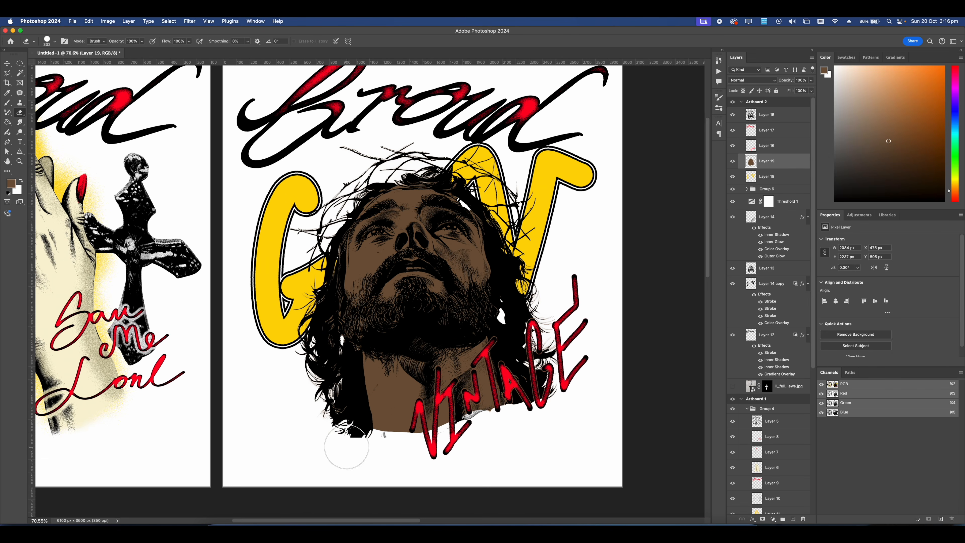
{"action": "key", "text": "b"}
{"action": "scroll", "coordinate": [463, 282], "scroll_direction": "up", "scroll_amount": 3}
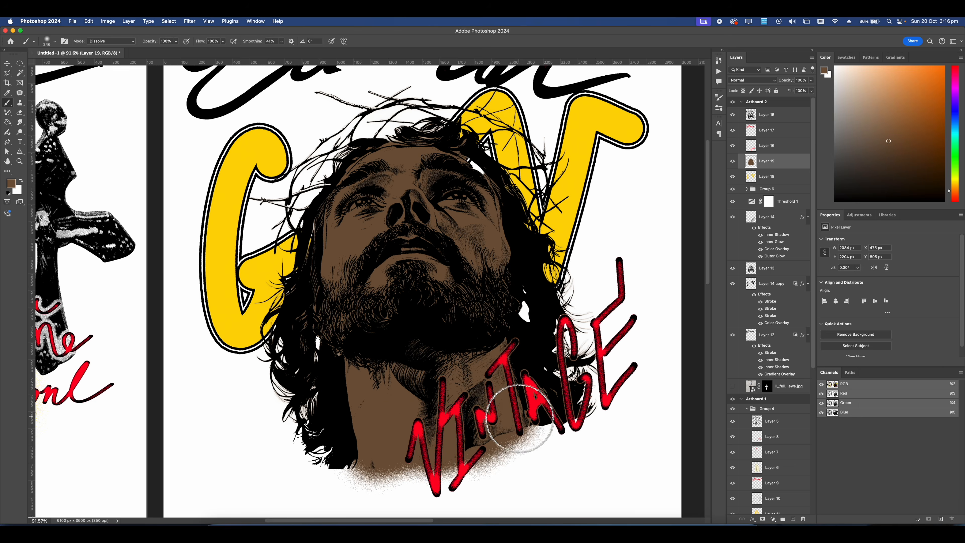
- Set the foreground colour to white and paint the highlights in both eyes of the portrait
{"action": "scroll", "coordinate": [365, 162], "scroll_direction": "up", "scroll_amount": 10}
{"action": "left_click", "coordinate": [11, 184]}
{"action": "left_click", "coordinate": [414, 304]}
{"action": "left_click", "coordinate": [771, 302]}
{"action": "left_click_drag", "start_coordinate": [323, 374], "coordinate": [441, 357]}
{"action": "scroll", "coordinate": [418, 350], "scroll_direction": "right", "scroll_amount": 6}
{"action": "left_click_drag", "start_coordinate": [661, 335], "coordinate": [578, 322]}
- Adjust the brush size and paint white tears running from both eyes onto the cheeks
{"action": "scroll", "coordinate": [578, 323], "scroll_direction": "down", "scroll_amount": 3}
{"action": "right_click", "coordinate": [389, 252]}
{"action": "mouse_move", "coordinate": [361, 253]}
{"action": "left_mouse_down"}
{"action": "mouse_move", "coordinate": [325, 327]}
{"action": "mouse_move", "coordinate": [367, 310]}
{"action": "left_mouse_up"}
{"action": "scroll", "coordinate": [379, 304], "scroll_direction": "down", "scroll_amount": 5}
{"action": "scroll", "coordinate": [374, 304], "scroll_direction": "right", "scroll_amount": 2}
{"action": "left_click_drag", "start_coordinate": [318, 292], "coordinate": [311, 334]}
{"action": "left_click_drag", "start_coordinate": [525, 263], "coordinate": [542, 303]}
{"action": "scroll", "coordinate": [374, 289], "scroll_direction": "down", "scroll_amount": 4}
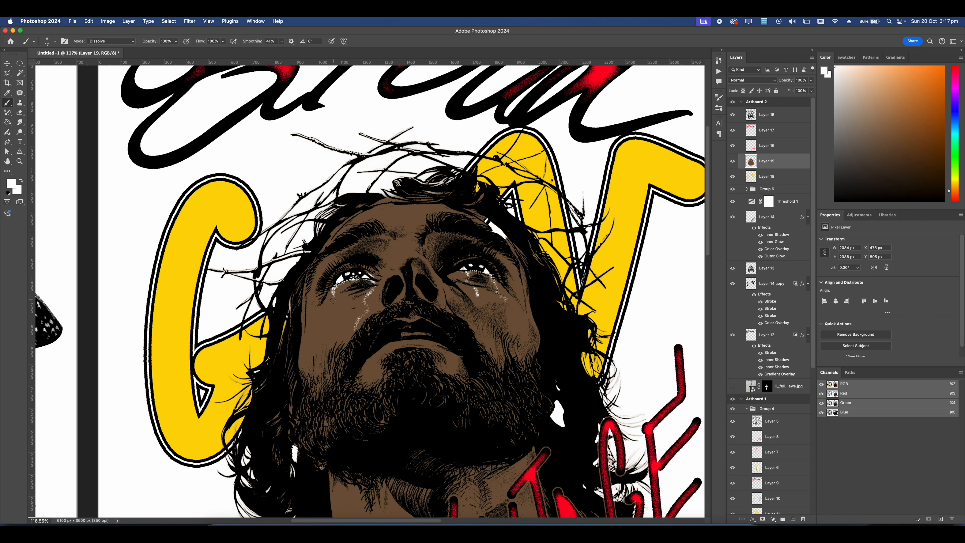
- Extend the white tear strokes on the cheeks and paint the teeth white
{"action": "scroll", "coordinate": [329, 312], "scroll_direction": "down", "scroll_amount": 8}
{"action": "left_click_drag", "start_coordinate": [326, 315], "coordinate": [394, 288]}
{"action": "scroll", "coordinate": [393, 289], "scroll_direction": "up", "scroll_amount": 6}
{"action": "left_click_drag", "start_coordinate": [460, 311], "coordinate": [494, 312]}
{"action": "scroll", "coordinate": [475, 310], "scroll_direction": "down", "scroll_amount": 4}
- Sample the brown skin tone, enlarge the brush and paint over the remaining white gaps in the face and the hair beside the neck
{"action": "scroll", "coordinate": [475, 266], "scroll_direction": "up", "scroll_amount": 3}
{"action": "left_click", "coordinate": [11, 183]}
{"action": "left_click", "coordinate": [507, 300]}
{"action": "left_click", "coordinate": [702, 262]}
{"action": "mouse_move", "coordinate": [504, 227]}
{"action": "left_mouse_down"}
{"action": "mouse_move", "coordinate": [513, 238]}
{"action": "mouse_move", "coordinate": [509, 230]}
{"action": "left_mouse_up"}
{"action": "scroll", "coordinate": [475, 285], "scroll_direction": "up", "scroll_amount": 1}
{"action": "scroll", "coordinate": [437, 285], "scroll_direction": "down", "scroll_amount": 5}
{"action": "right_click", "coordinate": [411, 281]}
{"action": "left_click_drag", "start_coordinate": [445, 297], "coordinate": [456, 297]}
{"action": "key", "text": "Return"}
{"action": "left_click_drag", "start_coordinate": [393, 316], "coordinate": [397, 332]}
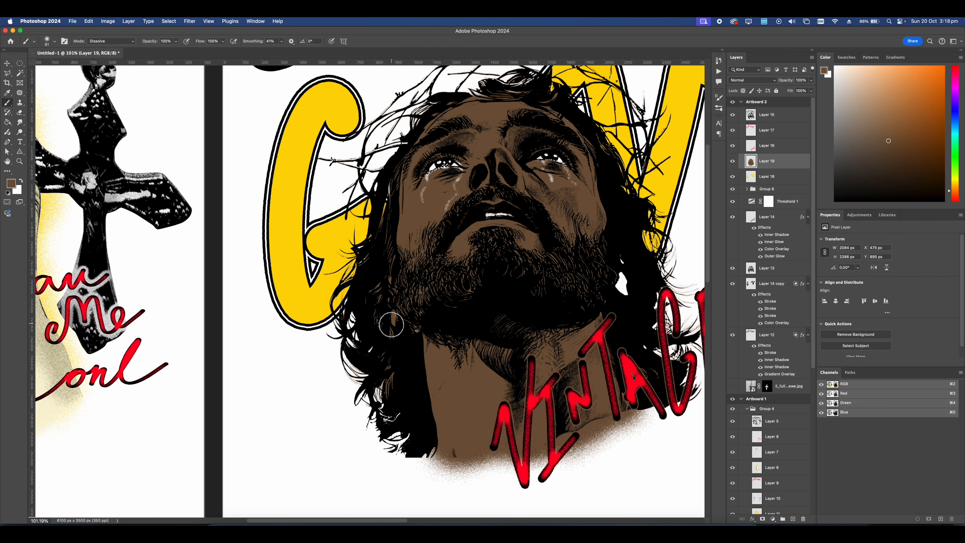
{"action": "mouse_move", "coordinate": [383, 405]}
{"action": "left_mouse_down"}
{"action": "mouse_move", "coordinate": [406, 441]}
{"action": "mouse_move", "coordinate": [387, 408]}
{"action": "left_mouse_up"}
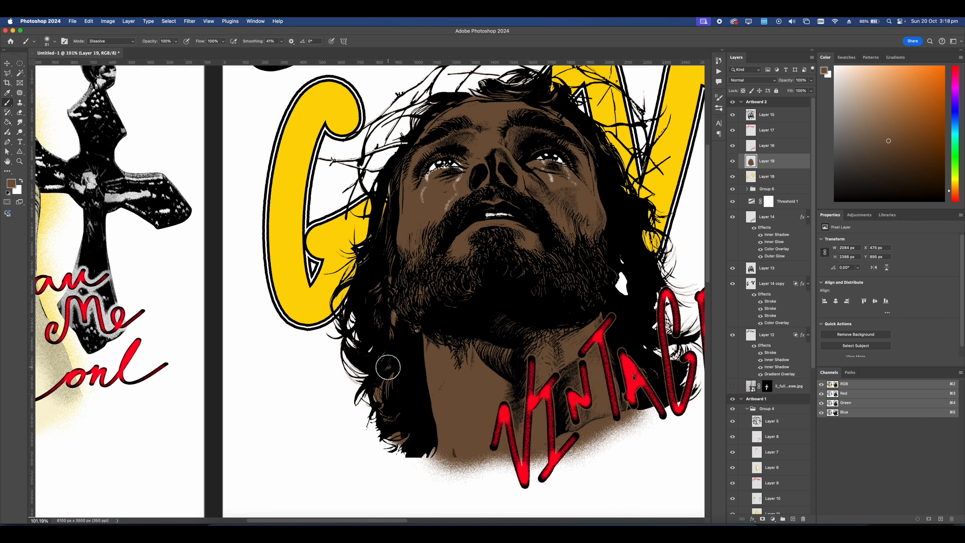
{"action": "mouse_move", "coordinate": [388, 367]}
{"action": "left_mouse_down"}
{"action": "mouse_move", "coordinate": [355, 313]}
{"action": "mouse_move", "coordinate": [353, 336]}
{"action": "mouse_move", "coordinate": [368, 346]}
{"action": "left_mouse_up"}
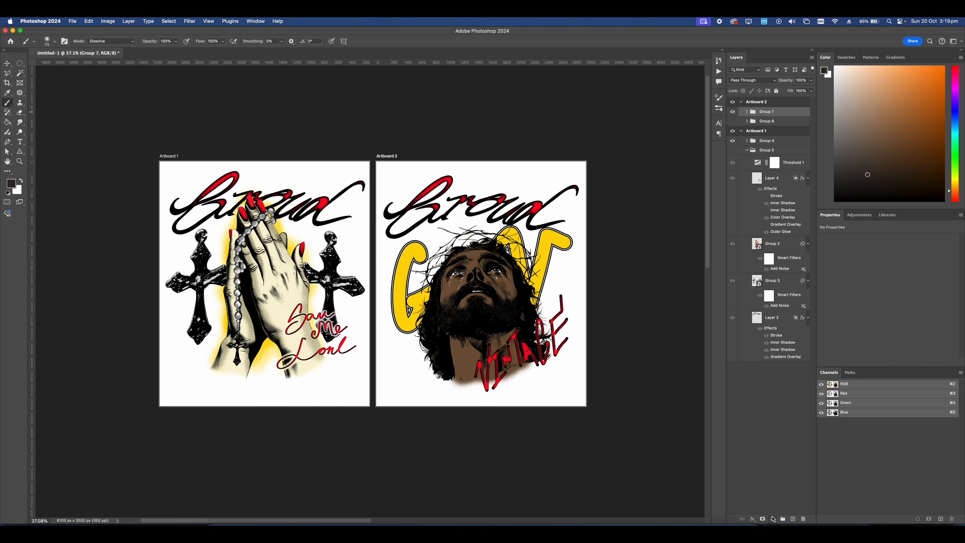
- Add a Hue/Saturation adjustment above Group 7 with Saturation at -48
{"action": "left_click", "coordinate": [773, 518]}
{"action": "left_click", "coordinate": [779, 429]}
{"action": "left_click_drag", "start_coordinate": [862, 284], "coordinate": [859, 284]}
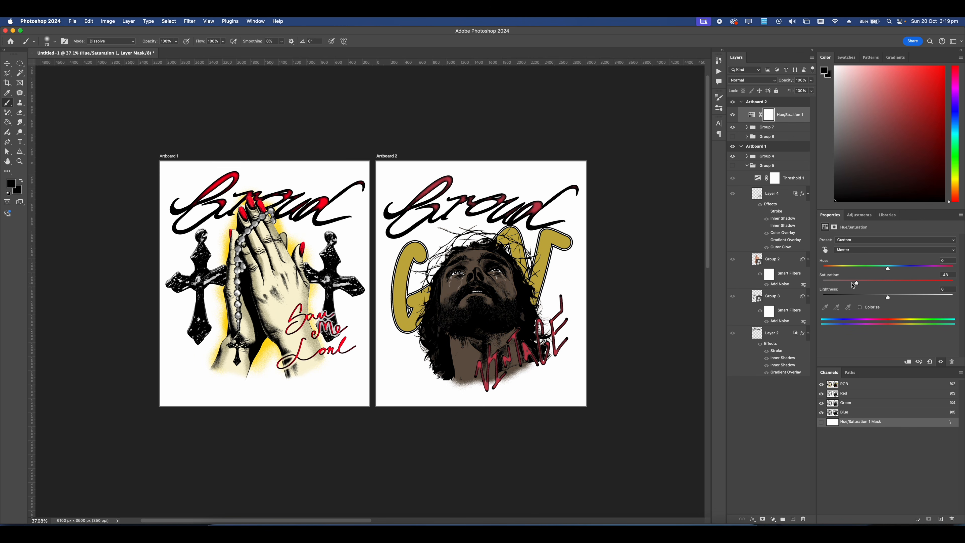
- Rotate the Texturelabs_InkPaint_244M texture 90° to cover the Jesus design, blend it with Color Dodge and clip it to the layer below
{"action": "scroll", "coordinate": [399, 275], "scroll_direction": "up", "scroll_amount": 2}
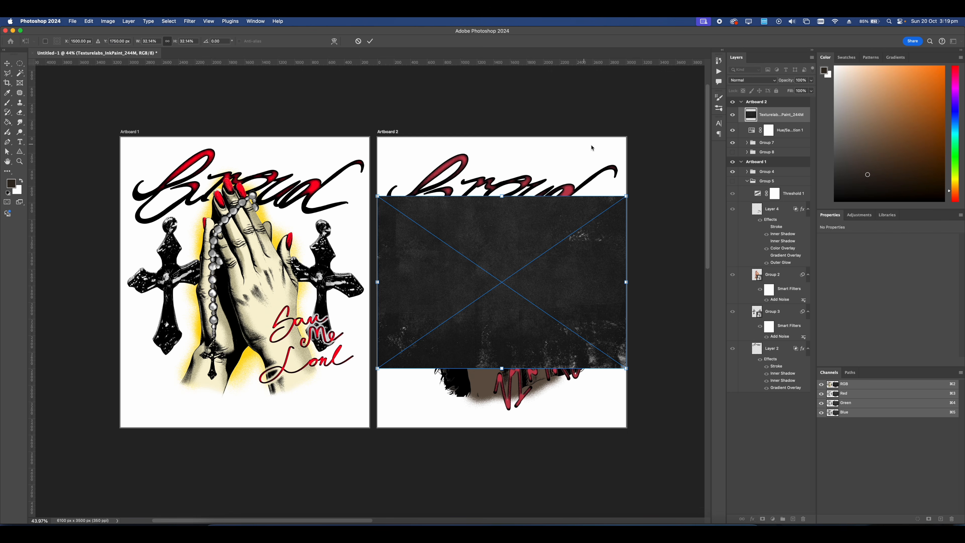
{"action": "left_click_drag", "start_coordinate": [635, 187], "coordinate": [626, 386]}
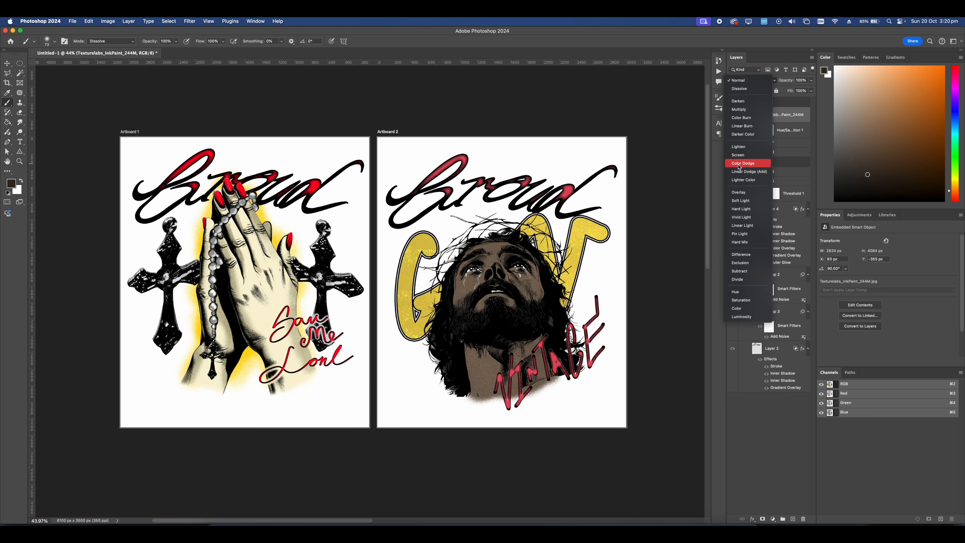
{"action": "left_click", "coordinate": [739, 163]}
{"action": "right_click", "coordinate": [772, 119]}
{"action": "left_click", "coordinate": [817, 318]}
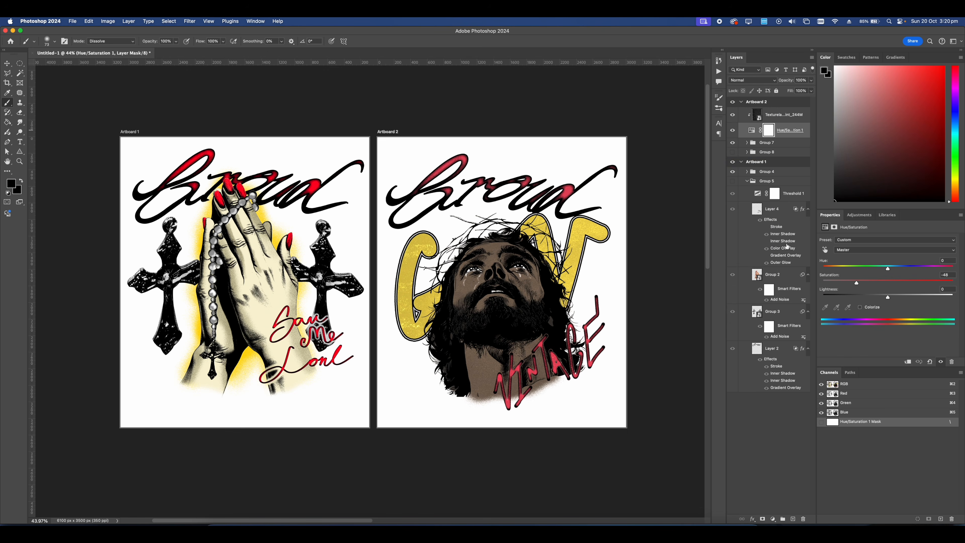
- Clip the texture and Hue/Saturation layers to Group 7 and paste a copy of both above Group 4 on Artboard 1
{"action": "left_click", "coordinate": [784, 121], "text": "shift"}
{"action": "key", "text": "super+g"}
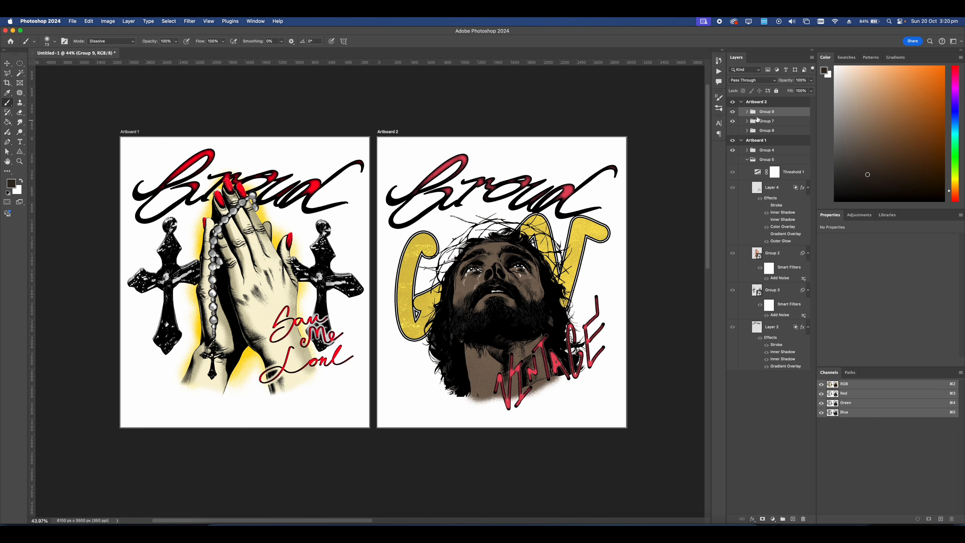
{"action": "key", "text": "super+z"}
{"action": "key", "text": "super+c"}
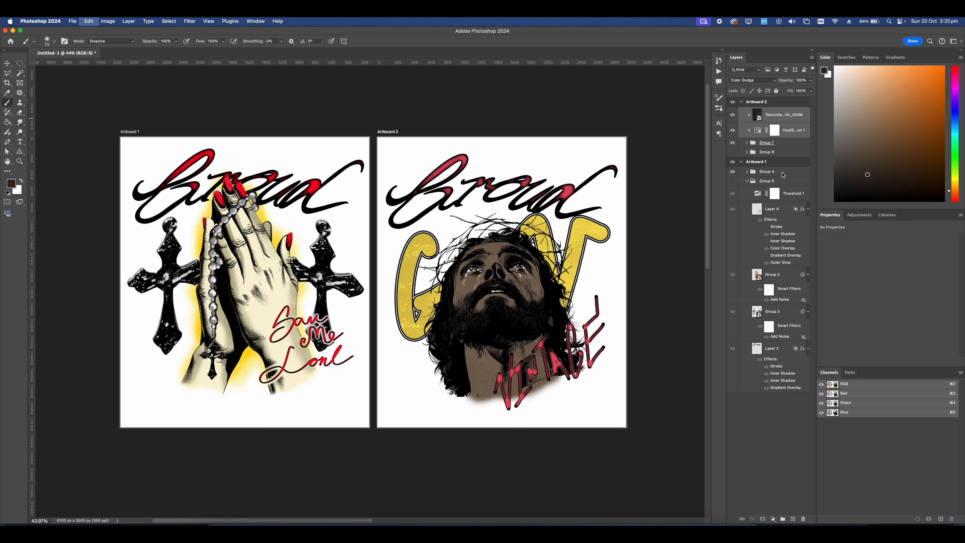
{"action": "left_click", "coordinate": [778, 171]}
{"action": "key", "text": "super+v"}
{"action": "scroll", "coordinate": [372, 232], "scroll_direction": "up", "scroll_amount": 3}
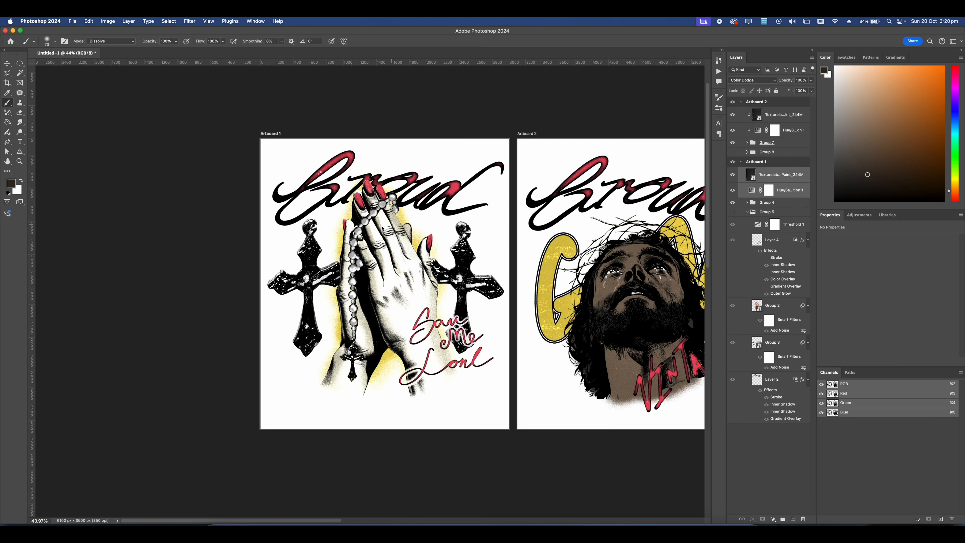
{"action": "scroll", "coordinate": [372, 232], "scroll_direction": "up", "scroll_amount": 2}
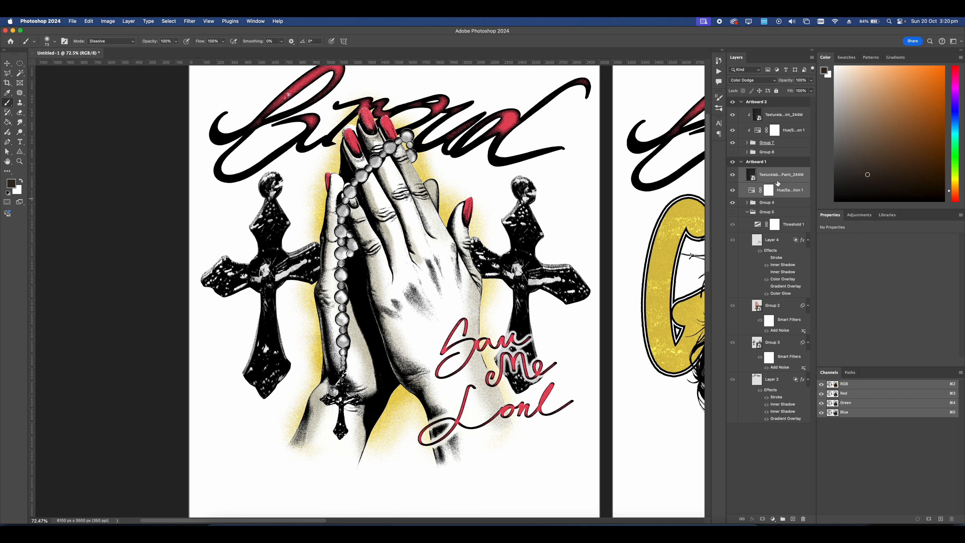
- Change the blend mode of the texture on Artboard 2 to Linear Dodge (Add) and select both artboards
{"action": "left_click", "coordinate": [771, 114]}
{"action": "key", "text": "super+0"}
{"action": "left_click", "coordinate": [752, 80]}
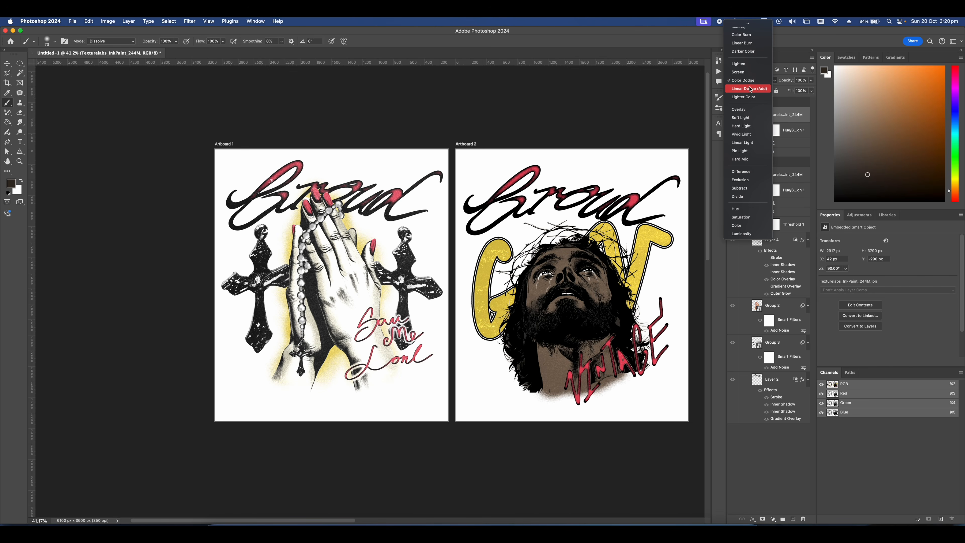
{"action": "left_click", "coordinate": [749, 90]}
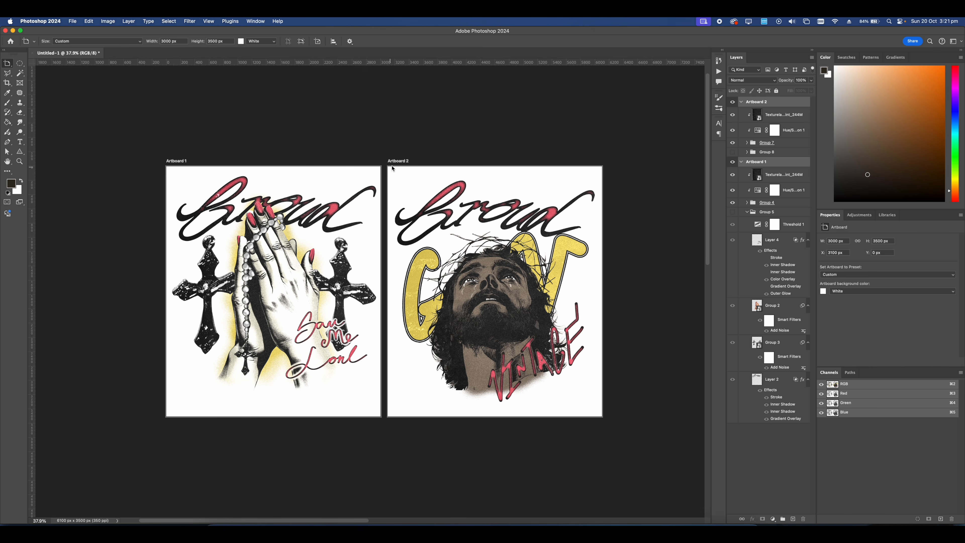
{"action": "left_click_drag", "start_coordinate": [395, 164], "coordinate": [397, 164]}
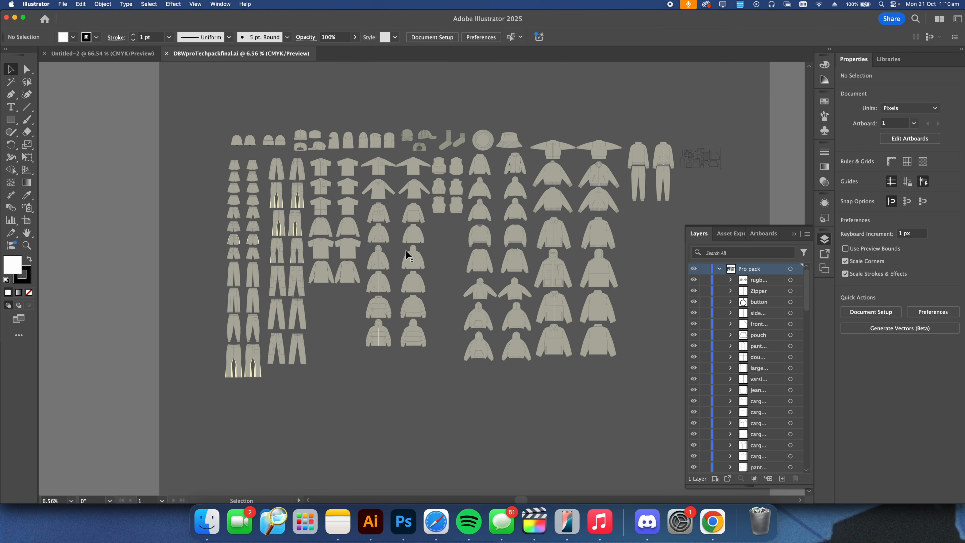
- In Illustrator, copy the hoodie and T-shirt front-and-back templates from DBWproTechpackfinal.ai into the Untitled-2 document
{"action": "scroll", "coordinate": [395, 243], "scroll_direction": "up", "scroll_amount": 3}
{"action": "mouse_move", "coordinate": [394, 245]}
{"action": "left_mouse_down"}
{"action": "mouse_move", "coordinate": [411, 259]}
{"action": "mouse_move", "coordinate": [403, 259]}
{"action": "left_mouse_up"}
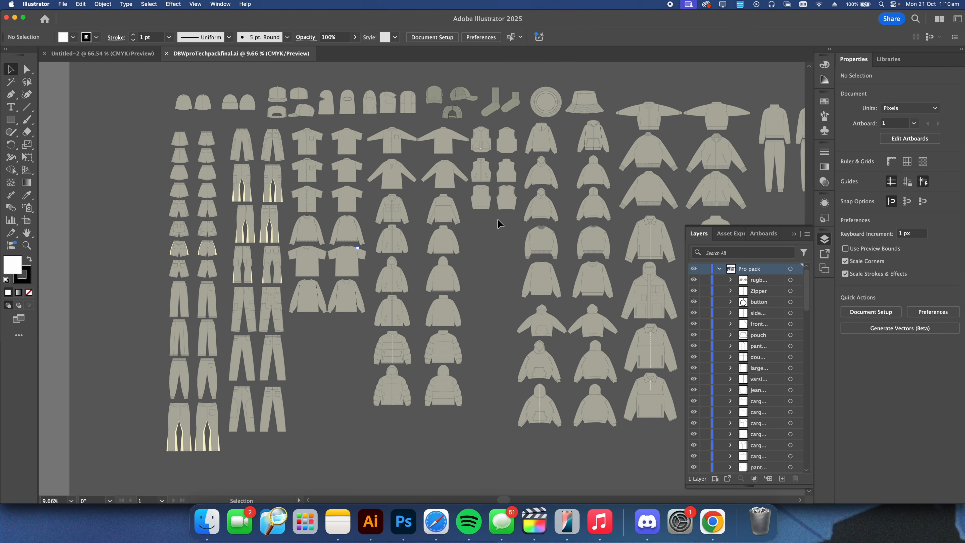
{"action": "left_click", "coordinate": [549, 192]}
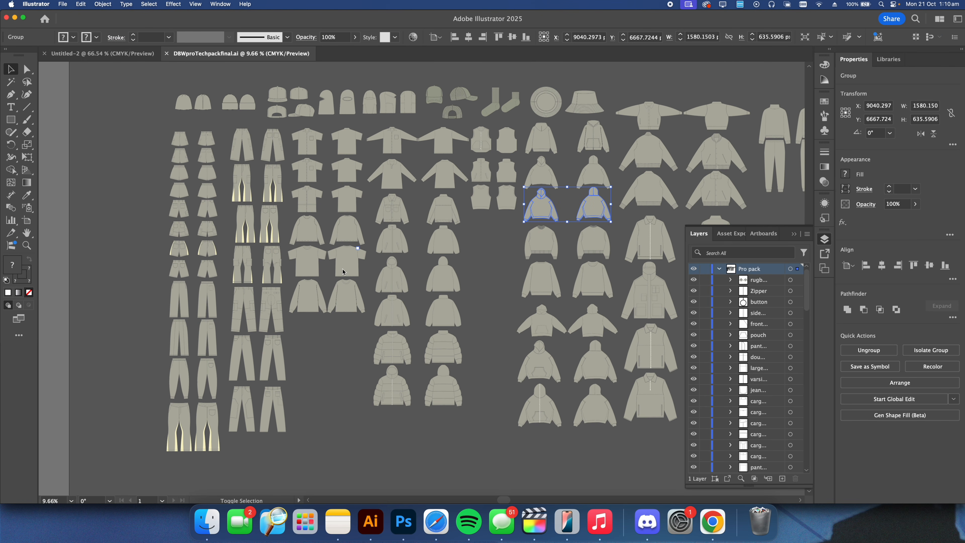
{"action": "scroll", "coordinate": [339, 272], "scroll_direction": "up", "scroll_amount": 2}
{"action": "left_click", "coordinate": [303, 256], "text": "shift"}
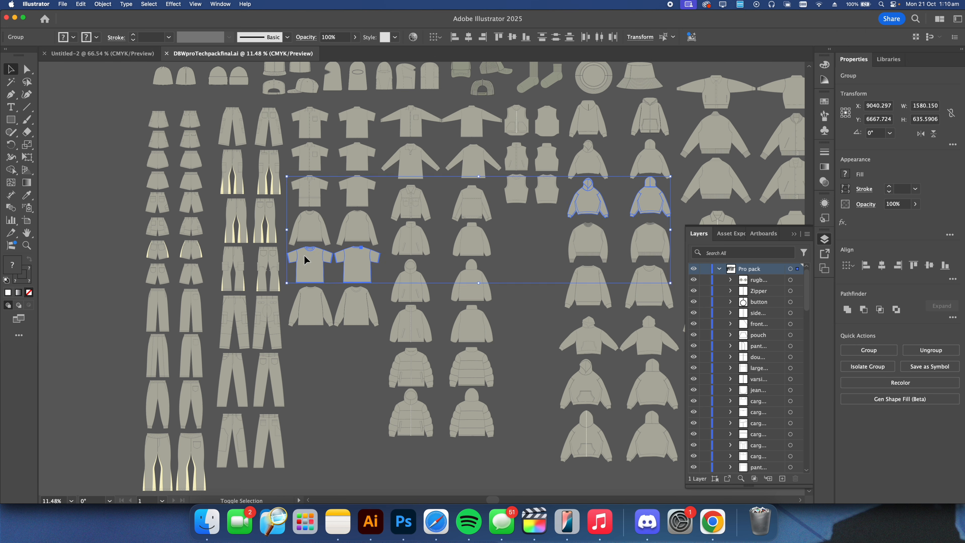
{"action": "left_click", "coordinate": [103, 54]}
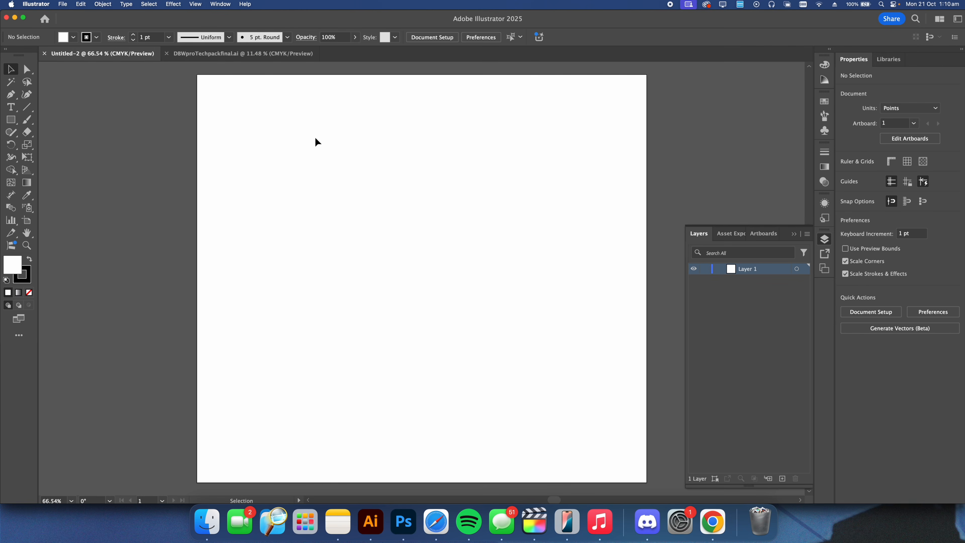
{"action": "scroll", "coordinate": [353, 158], "scroll_direction": "down", "scroll_amount": 2}
{"action": "key", "text": "super+v"}
{"action": "scroll", "coordinate": [442, 203], "scroll_direction": "down", "scroll_amount": 5}
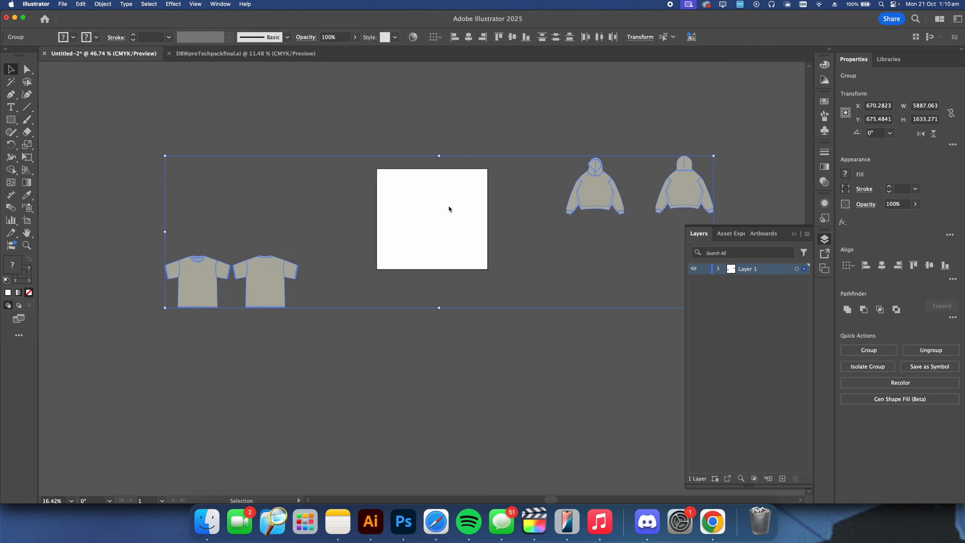
- Move the T-shirt front and back directly beneath the matching hoodie views, beside the artboard
{"action": "left_click", "coordinate": [446, 207]}
{"action": "left_click_drag", "start_coordinate": [304, 282], "coordinate": [645, 253]}
{"action": "scroll", "coordinate": [647, 196], "scroll_direction": "up", "scroll_amount": 5}
{"action": "left_click_drag", "start_coordinate": [621, 211], "coordinate": [582, 216]}
{"action": "left_click_drag", "start_coordinate": [424, 225], "coordinate": [450, 230]}
{"action": "left_click", "coordinate": [118, 100]}
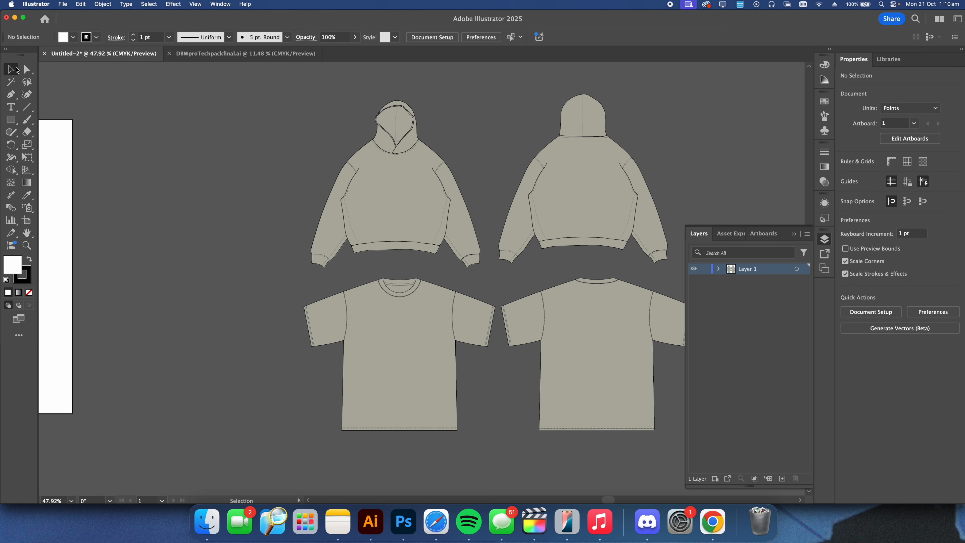
- Fill the body shapes of the hoodie and T-shirt, front and back, with white
{"action": "left_click", "coordinate": [27, 69]}
{"action": "left_click", "coordinate": [362, 209]}
{"action": "left_click", "coordinate": [418, 377], "text": "shift"}
{"action": "left_click", "coordinate": [553, 348], "text": "shift"}
{"action": "left_click", "coordinate": [563, 222], "text": "shift"}
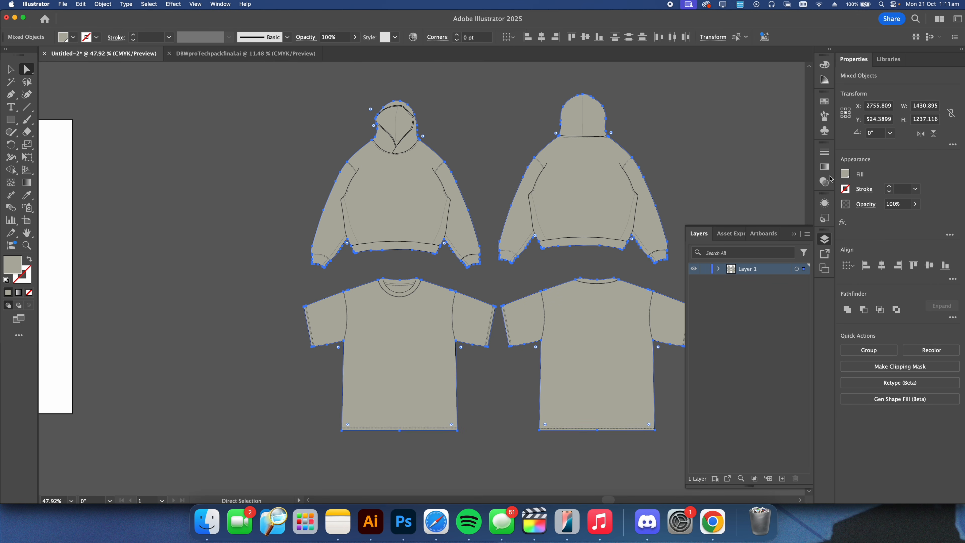
{"action": "left_click", "coordinate": [845, 173]}
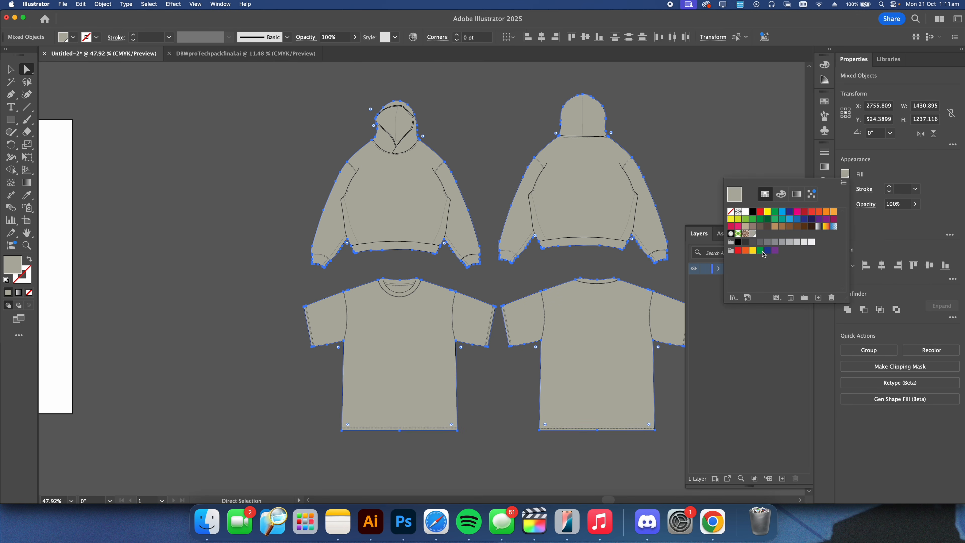
{"action": "left_click", "coordinate": [745, 212]}
{"action": "left_click", "coordinate": [604, 256]}
{"action": "left_click_drag", "start_coordinate": [605, 255], "coordinate": [508, 268]}
- Place the two exported GORUND-VINTAGE artboard PNGs from the dd folder into the garment mockup document
{"action": "key", "text": "super+Tab"}
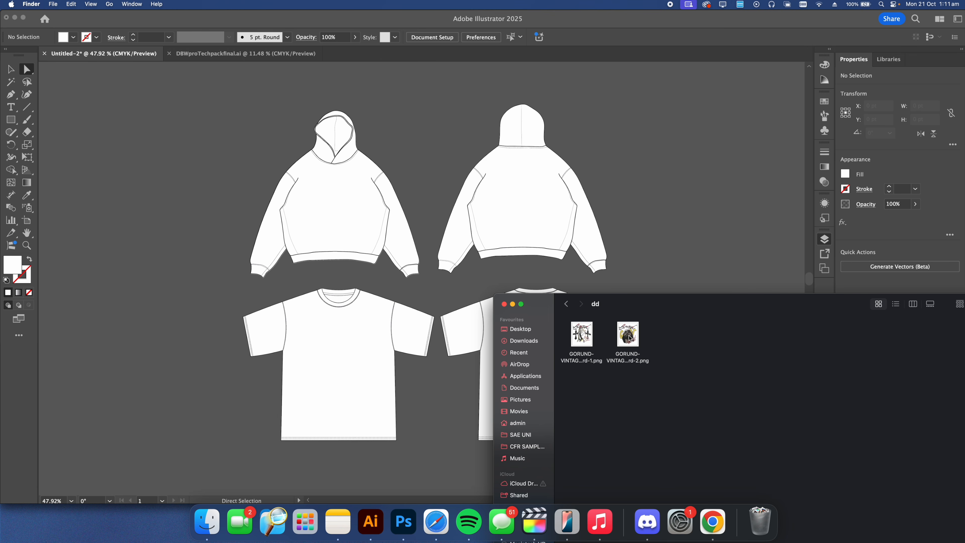
{"action": "left_click_drag", "start_coordinate": [629, 337], "coordinate": [443, 166]}
{"action": "scroll", "coordinate": [480, 182], "scroll_direction": "down", "scroll_amount": 3}
{"action": "scroll", "coordinate": [480, 181], "scroll_direction": "down", "scroll_amount": 2}
{"action": "left_click", "coordinate": [207, 521]}
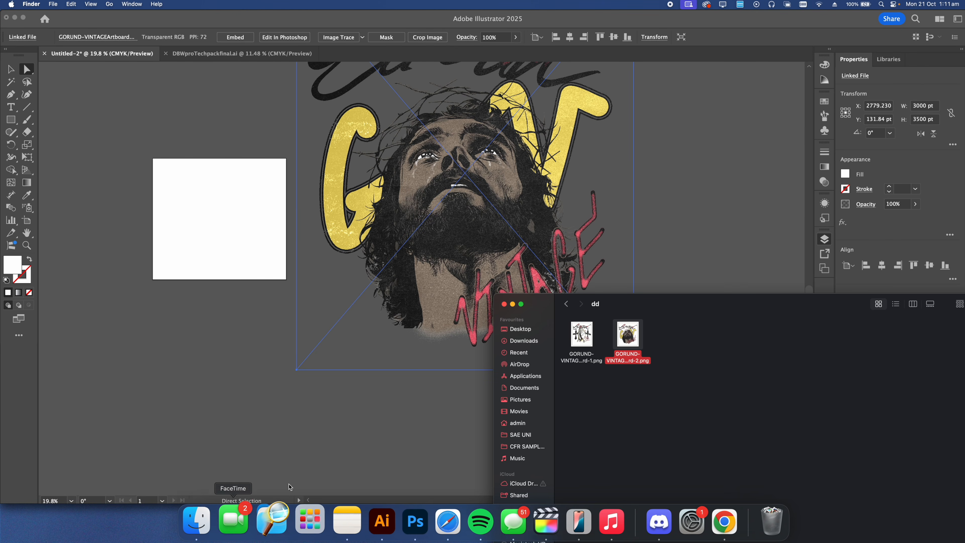
{"action": "left_click_drag", "start_coordinate": [589, 332], "coordinate": [295, 239]}
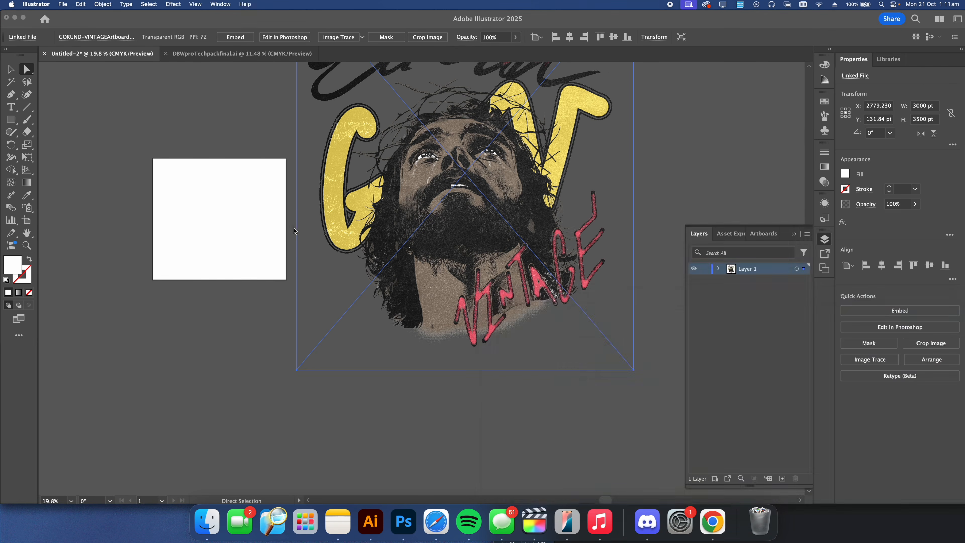
{"action": "scroll", "coordinate": [417, 246], "scroll_direction": "down", "scroll_amount": 1}
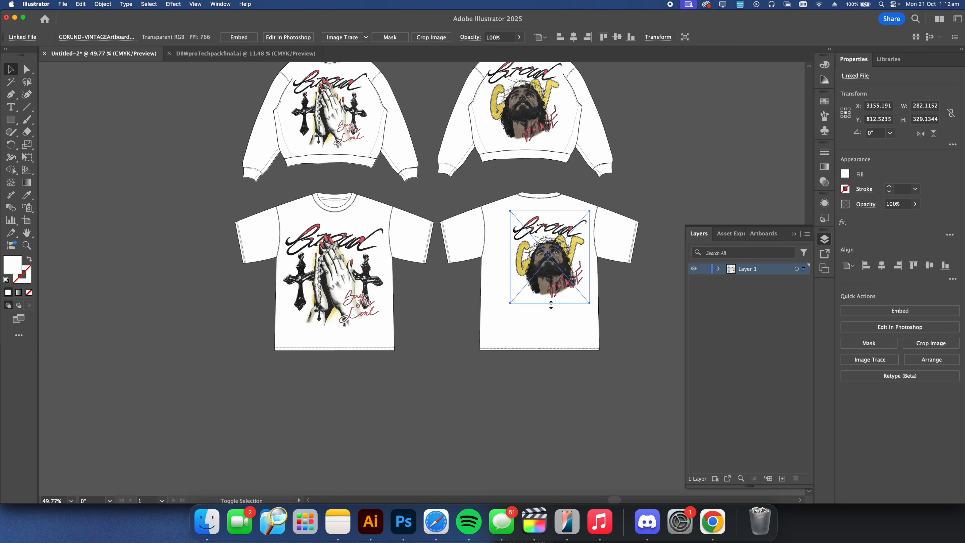
- Enlarge the Jesus graphic on the T-shirt's back and position it centrally on the chest area
{"action": "left_click_drag", "start_coordinate": [551, 304], "coordinate": [549, 344]}
{"action": "left_click_drag", "start_coordinate": [536, 287], "coordinate": [540, 291]}
{"action": "left_click_drag", "start_coordinate": [595, 277], "coordinate": [537, 300]}
{"action": "left_click", "coordinate": [605, 316]}
{"action": "left_click_drag", "start_coordinate": [545, 193], "coordinate": [612, 267]}
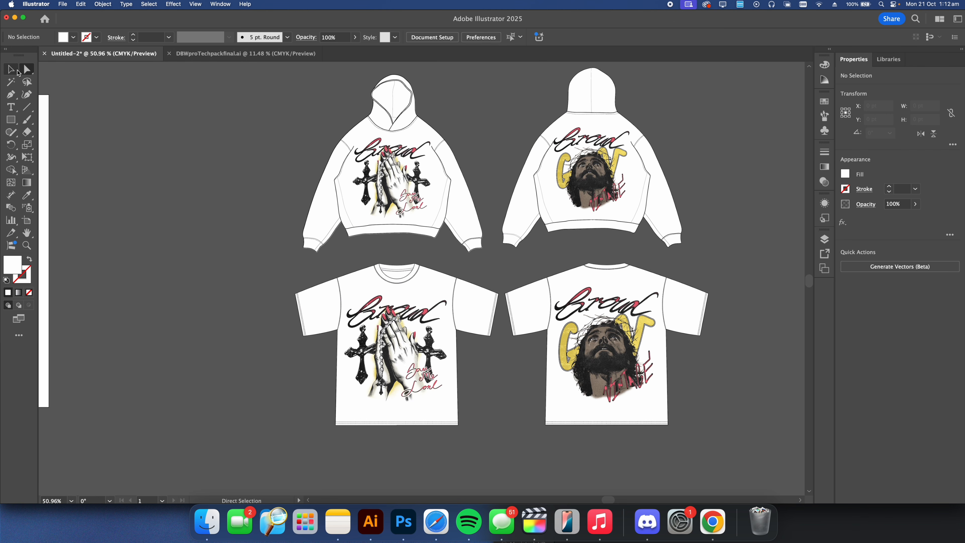